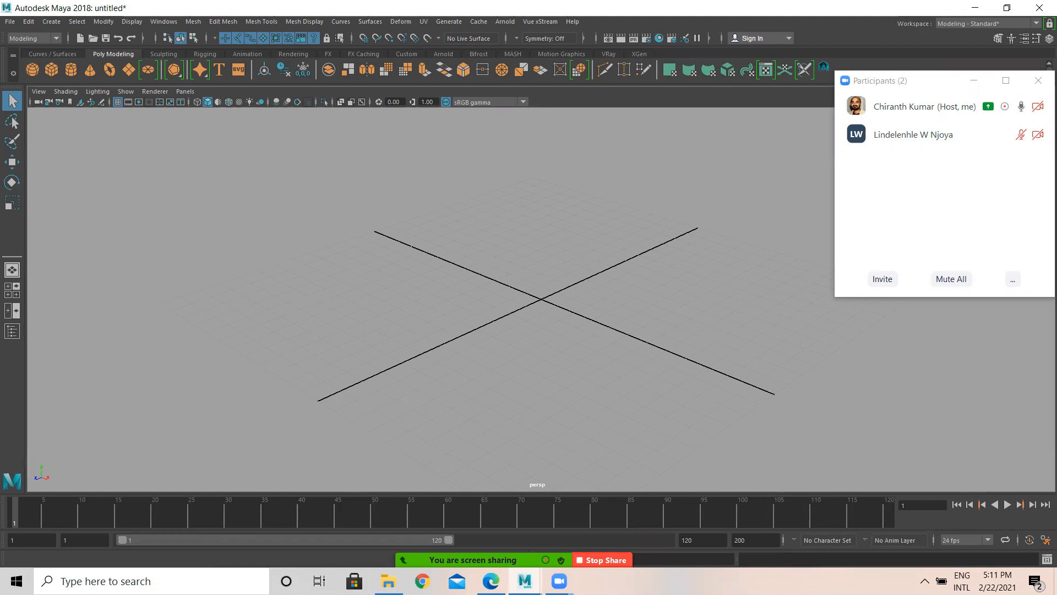
Switch to the lesson PDF in Edge, maximize it, and read from the Session 6 title slide to the Introduction to Material/Shader slide.
{"action": "left_click", "coordinate": [490, 581]}
{"action": "scroll", "coordinate": [441, 300], "scroll_direction": "up", "scroll_amount": 4}
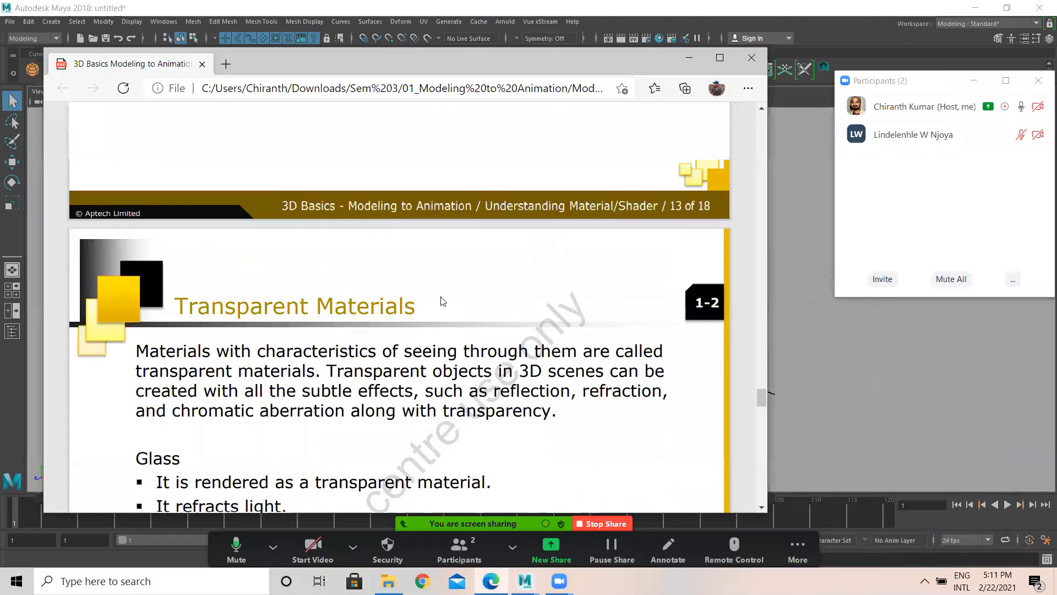
{"action": "left_click", "coordinate": [719, 57]}
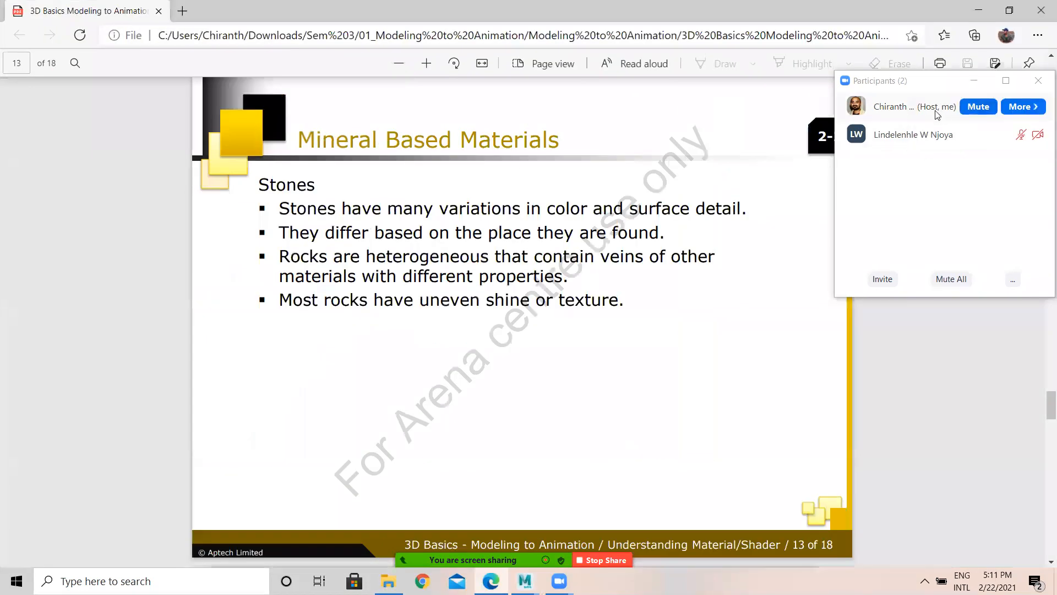
{"action": "left_click_drag", "start_coordinate": [923, 86], "coordinate": [937, 499]}
{"action": "left_click_drag", "start_coordinate": [1048, 408], "coordinate": [1039, 8]}
{"action": "scroll", "coordinate": [518, 328], "scroll_direction": "down", "scroll_amount": 3}
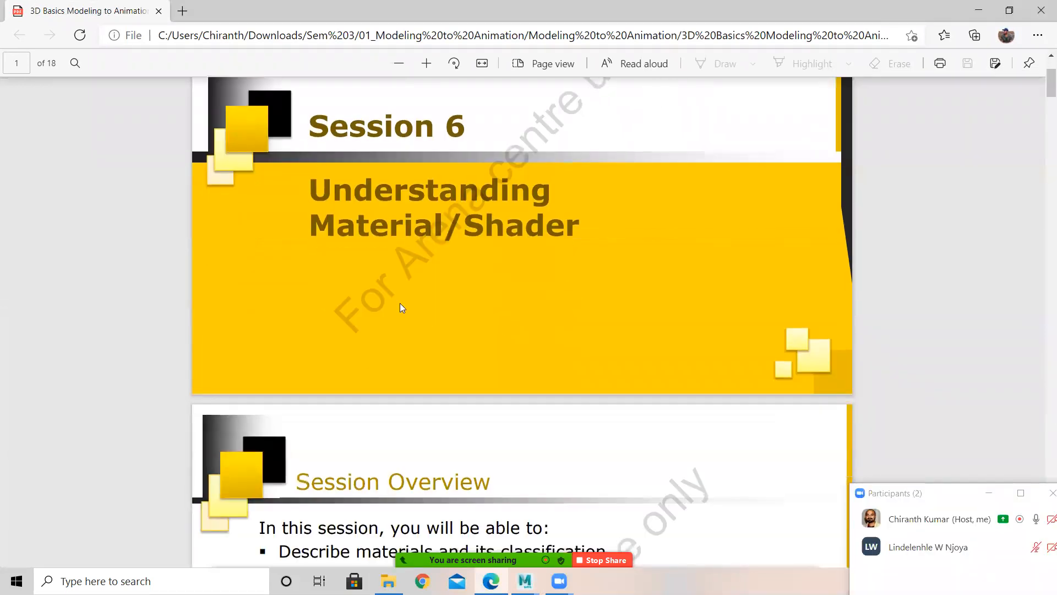
{"action": "scroll", "coordinate": [419, 282], "scroll_direction": "down", "scroll_amount": 8}
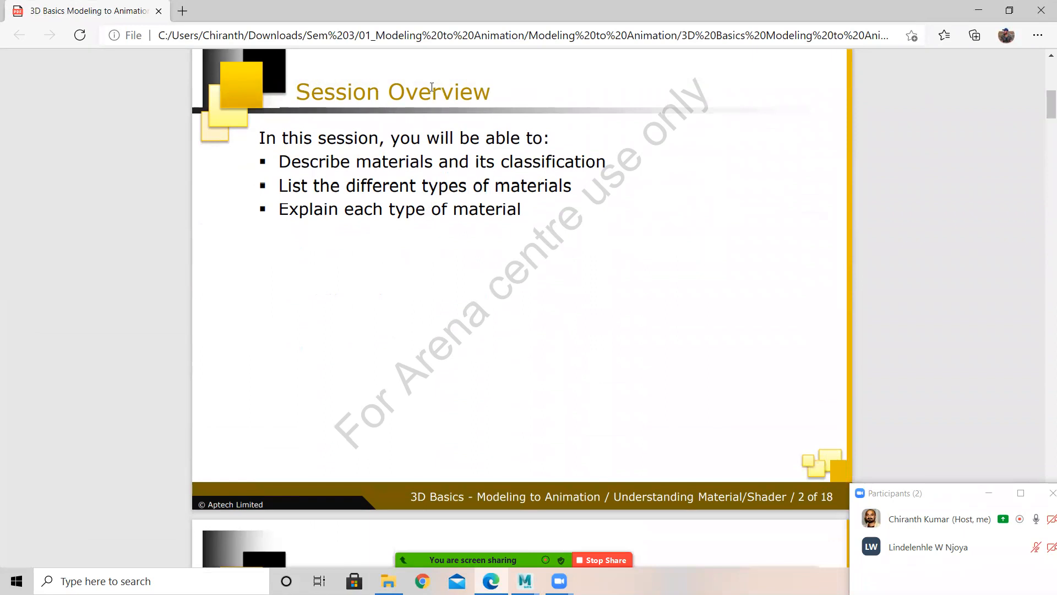
{"action": "scroll", "coordinate": [557, 312], "scroll_direction": "down", "scroll_amount": 5}
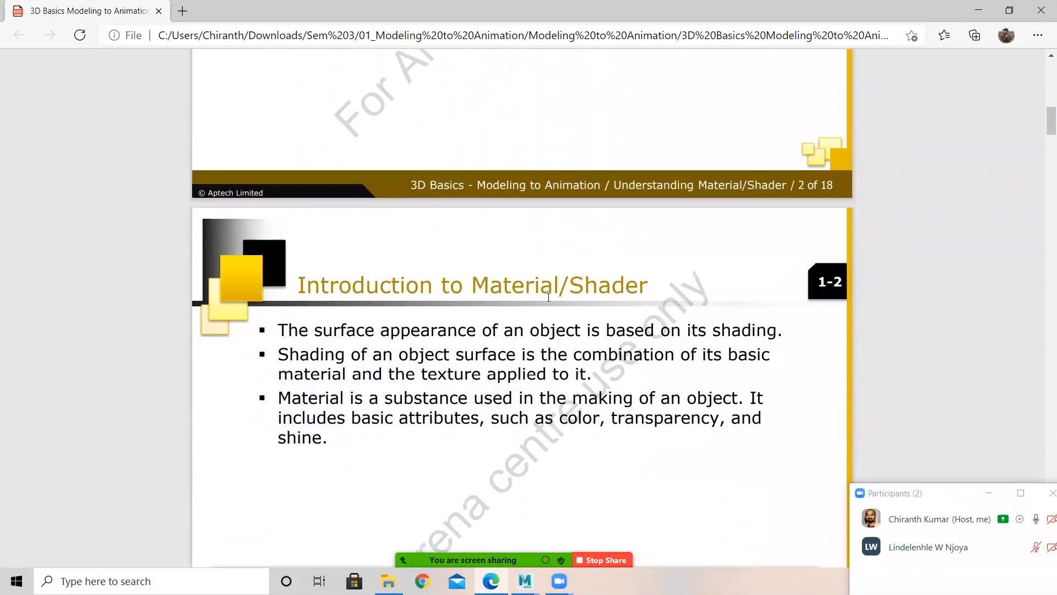
{"action": "scroll", "coordinate": [548, 298], "scroll_direction": "down", "scroll_amount": 3}
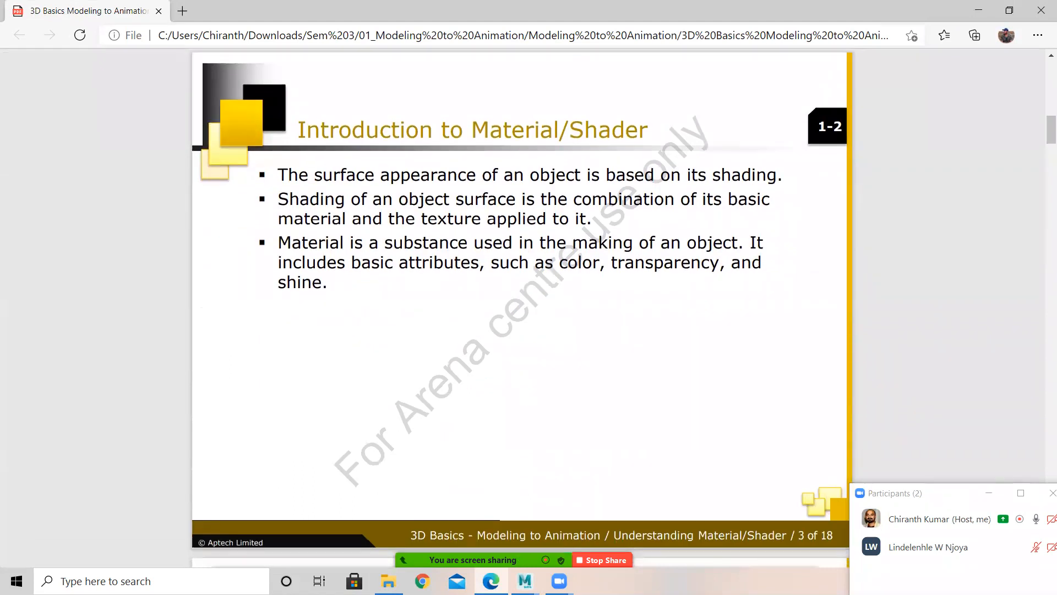
Switch to Maya, create a polygon sphere and duplicate it twice to form an evenly spaced row of three along the X axis.
{"action": "left_click", "coordinate": [524, 581]}
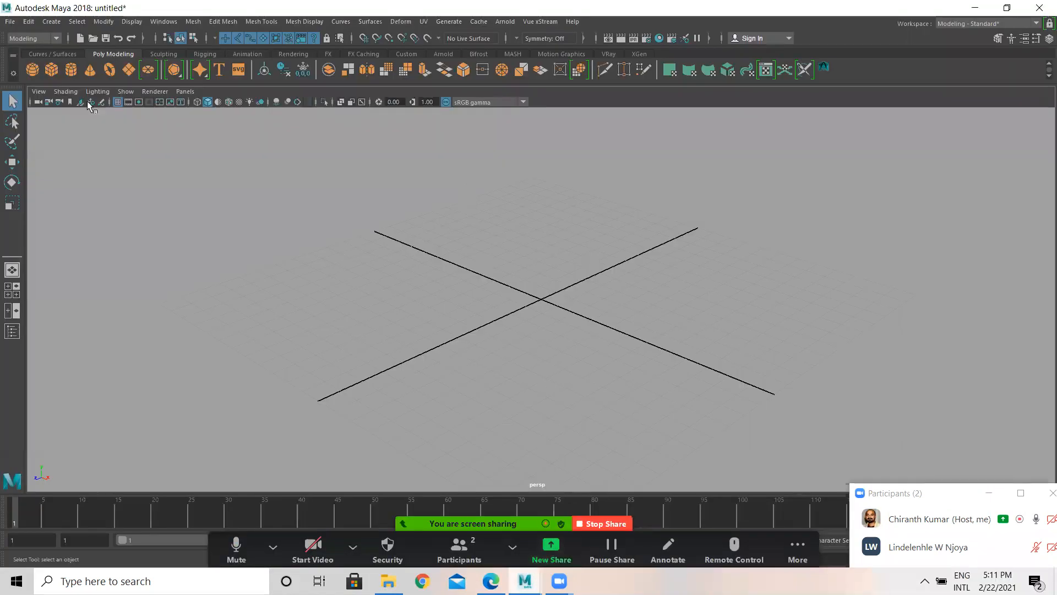
{"action": "left_click", "coordinate": [32, 70]}
{"action": "key", "text": "w"}
{"action": "left_click_drag", "start_coordinate": [576, 345], "coordinate": [505, 300], "text": "alt"}
{"action": "key", "text": "ctrl+d"}
{"action": "key", "text": "shift+d"}
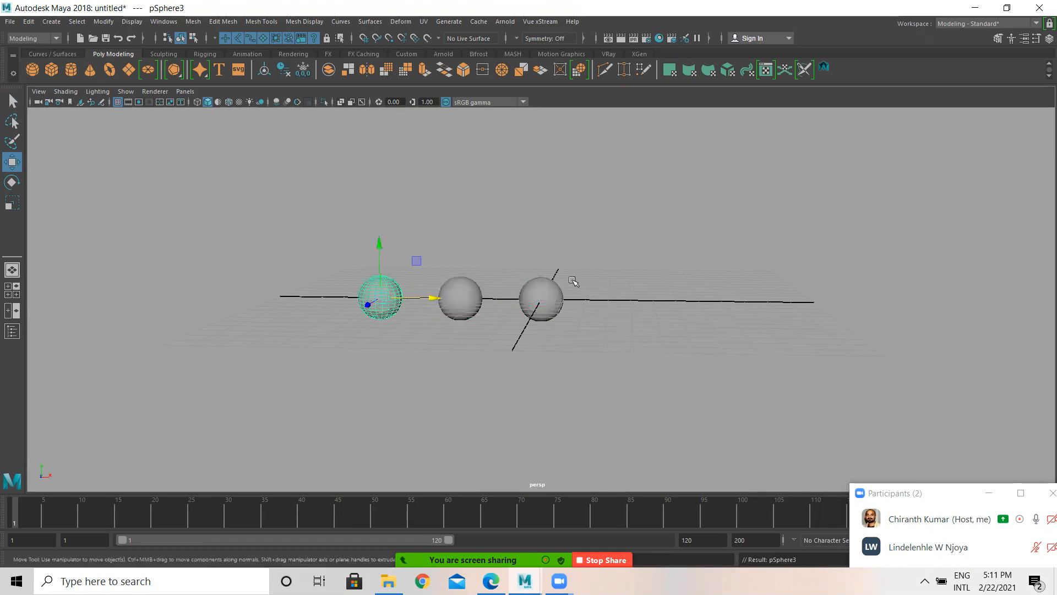
{"action": "right_click_drag", "start_coordinate": [210, 273], "coordinate": [356, 282], "text": "alt"}
{"action": "middle_click_drag", "start_coordinate": [355, 282], "coordinate": [507, 314], "text": "alt"}
{"action": "right_click_drag", "start_coordinate": [507, 314], "coordinate": [736, 377], "text": "alt"}
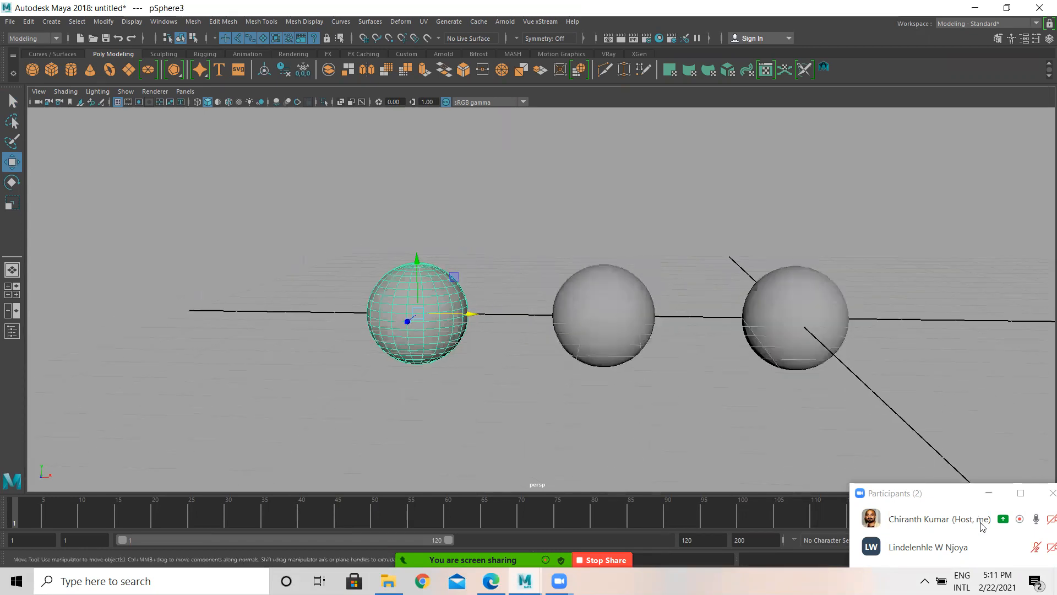
Raise all three spheres together along the Y axis so they rest on top of the grid.
{"action": "left_click_drag", "start_coordinate": [948, 496], "coordinate": [984, 112]}
{"action": "left_click_drag", "start_coordinate": [602, 285], "coordinate": [581, 292], "text": "alt"}
{"action": "middle_click_drag", "start_coordinate": [581, 292], "coordinate": [400, 327], "text": "alt"}
{"action": "right_click_drag", "start_coordinate": [400, 327], "coordinate": [471, 276], "text": "alt"}
{"action": "left_click", "coordinate": [407, 264]}
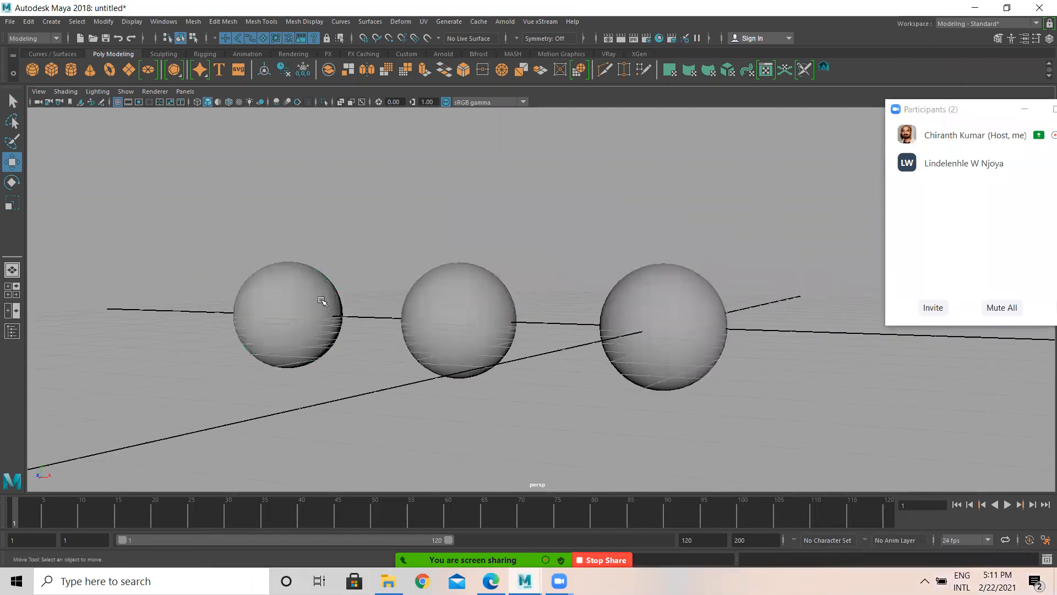
{"action": "left_click_drag", "start_coordinate": [199, 257], "coordinate": [608, 370]}
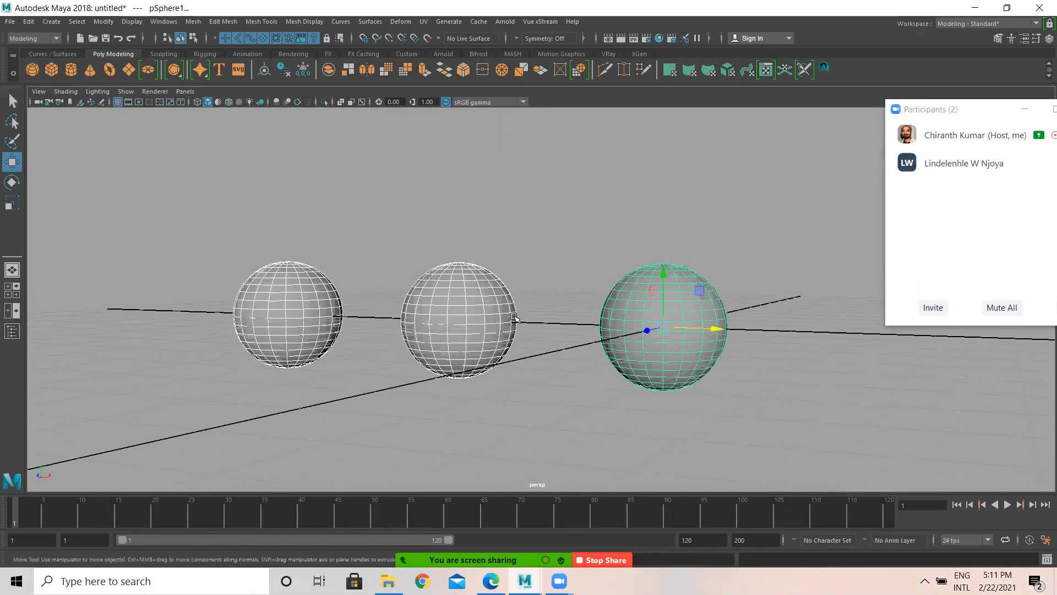
{"action": "left_click", "coordinate": [655, 267]}
{"action": "left_click_drag", "start_coordinate": [167, 220], "coordinate": [728, 456]}
{"action": "left_click_drag", "start_coordinate": [664, 278], "coordinate": [664, 216]}
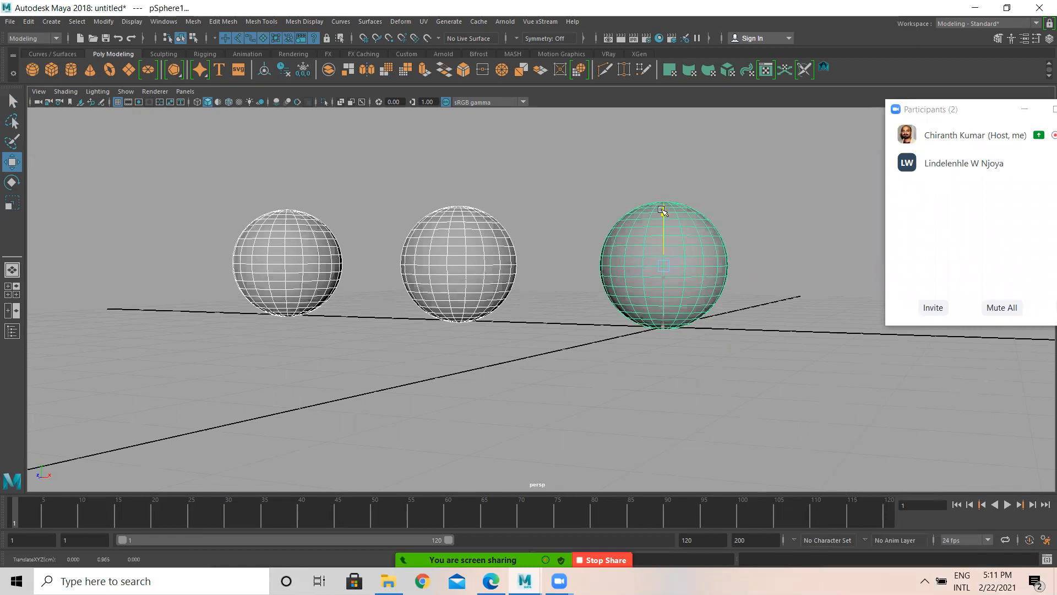
{"action": "left_click", "coordinate": [558, 256]}
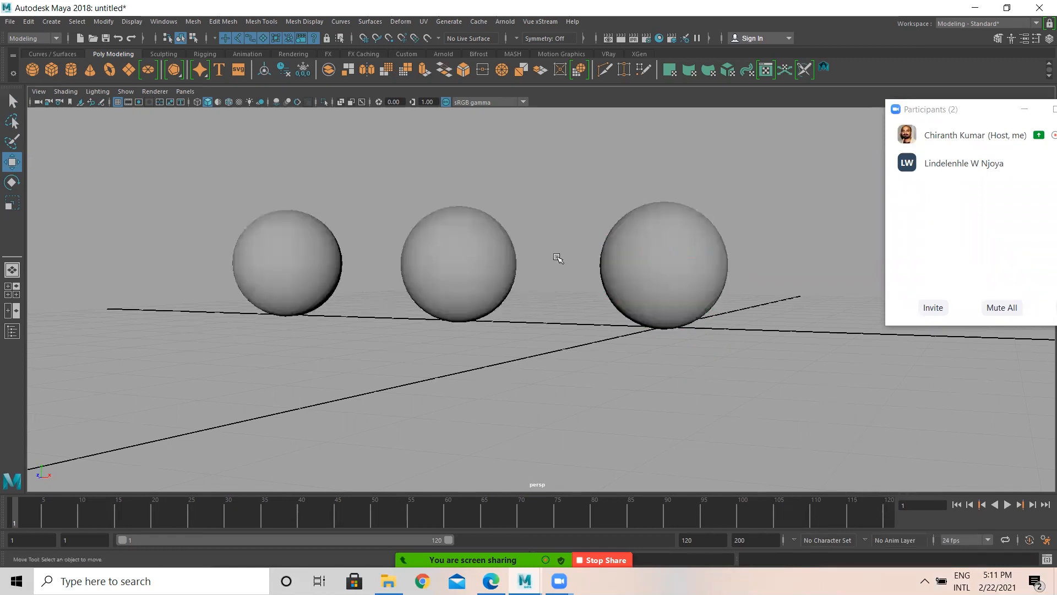
Open the Hypershade, heighten its browser area, and show the Textures and Utilities categories in it.
{"action": "left_click", "coordinate": [159, 21]}
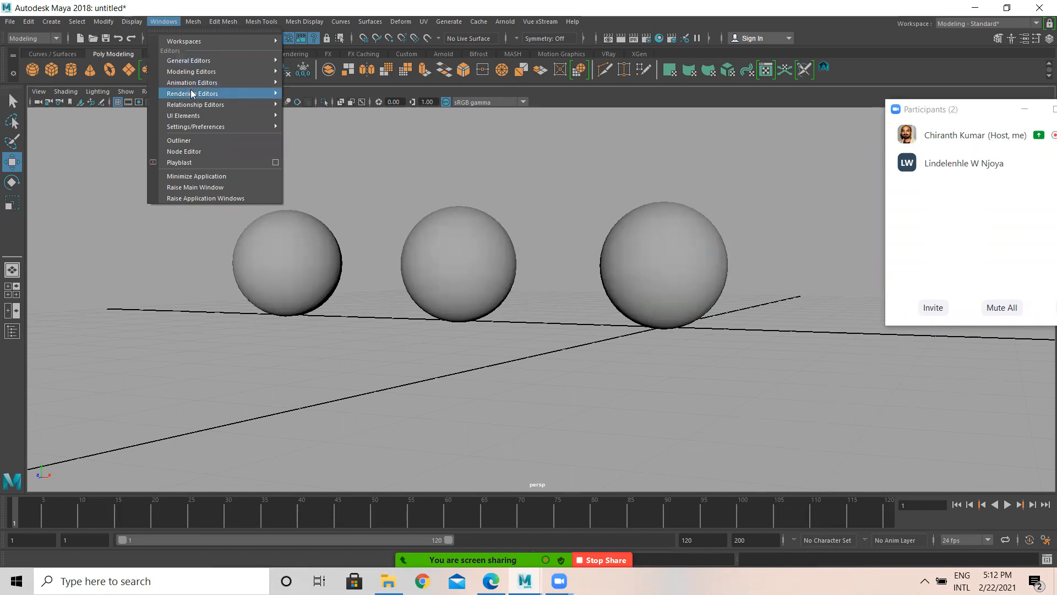
{"action": "mouse_move", "coordinate": [253, 94]}
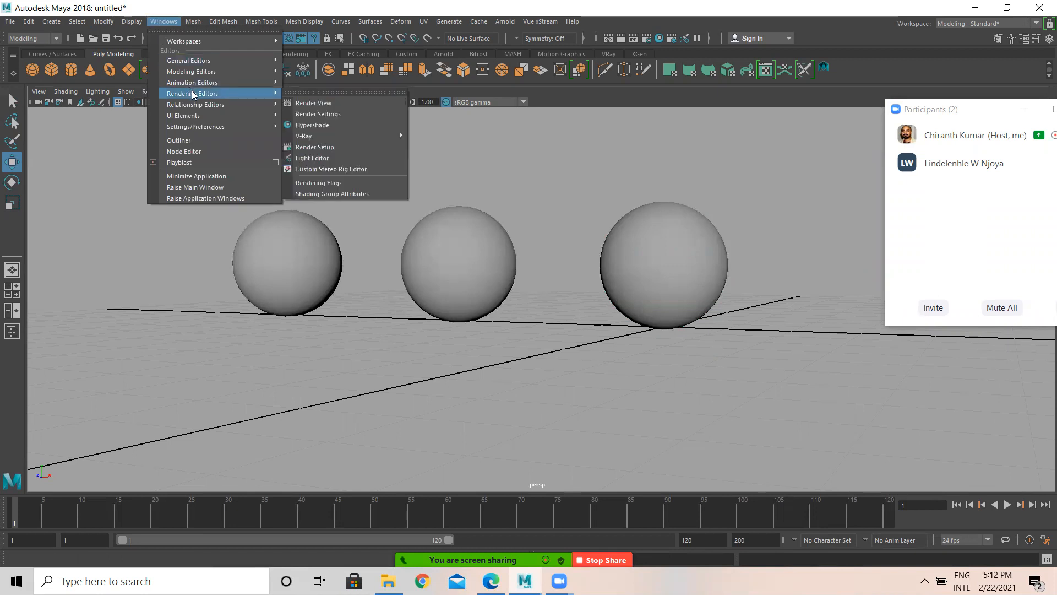
{"action": "left_click", "coordinate": [324, 126]}
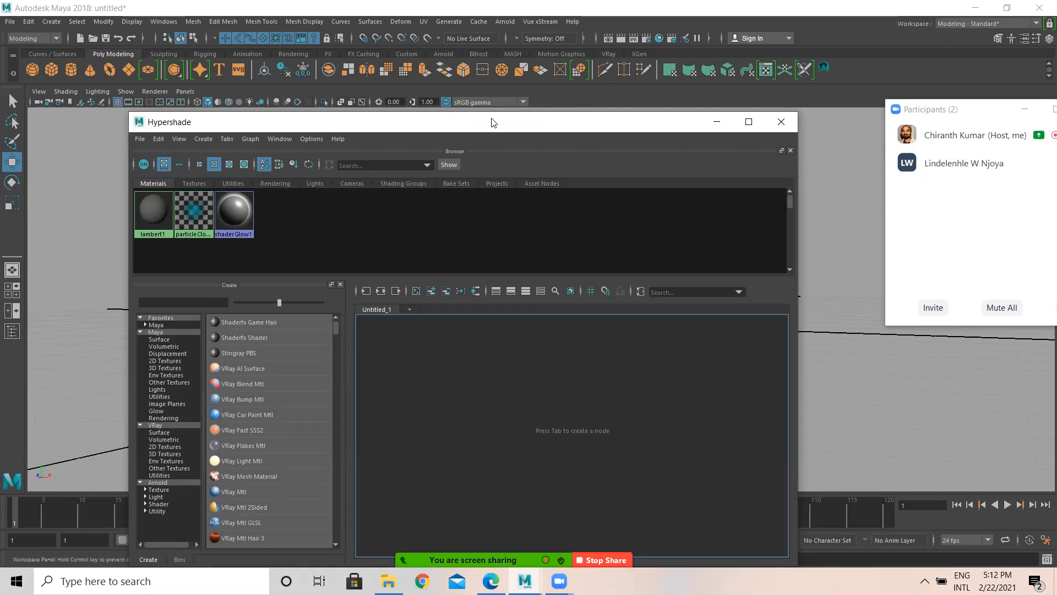
{"action": "left_click_drag", "start_coordinate": [493, 123], "coordinate": [554, 37]}
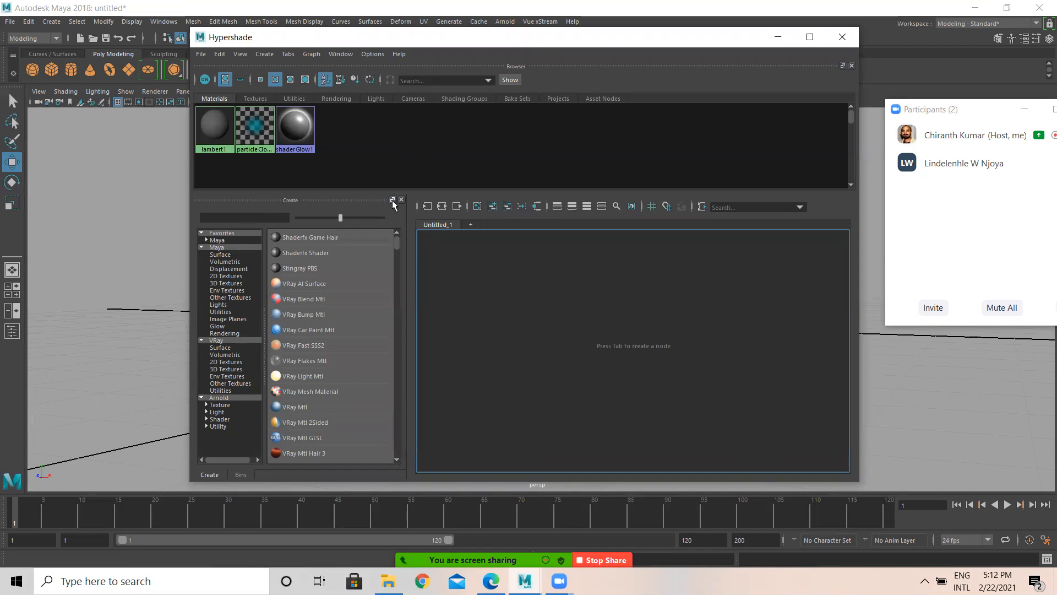
{"action": "left_click_drag", "start_coordinate": [381, 192], "coordinate": [379, 251]}
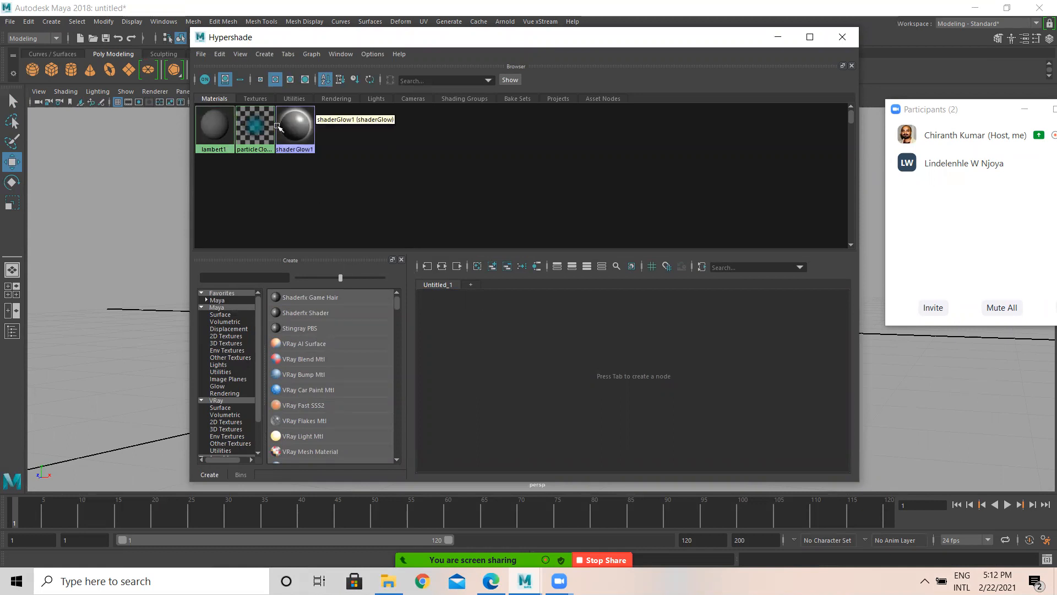
{"action": "left_click", "coordinate": [255, 98]}
{"action": "left_click", "coordinate": [286, 99]}
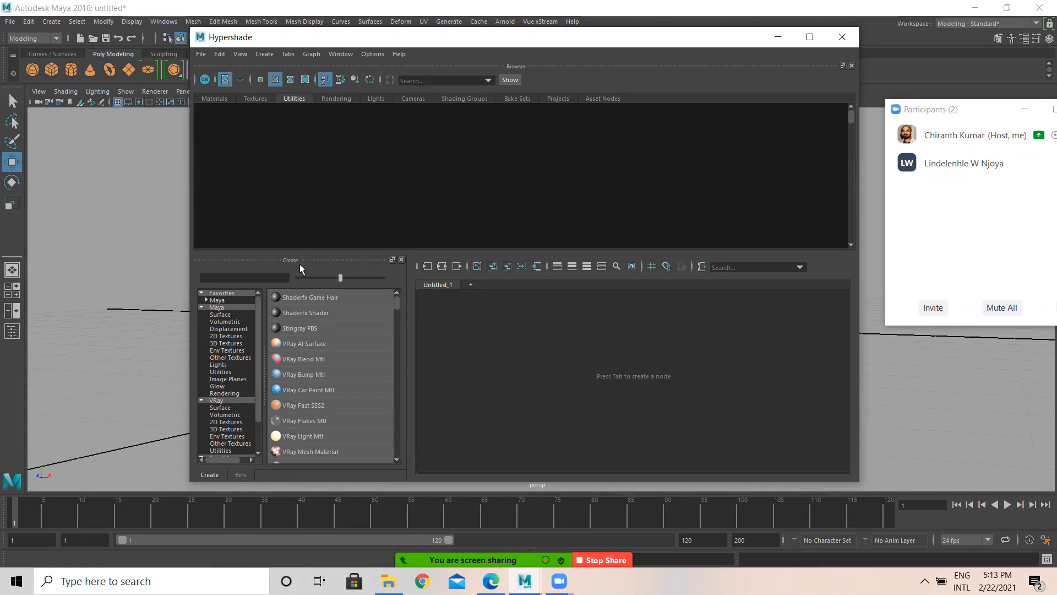
Create a Lambert material from the Maya surface shaders.
{"action": "left_click", "coordinate": [223, 315]}
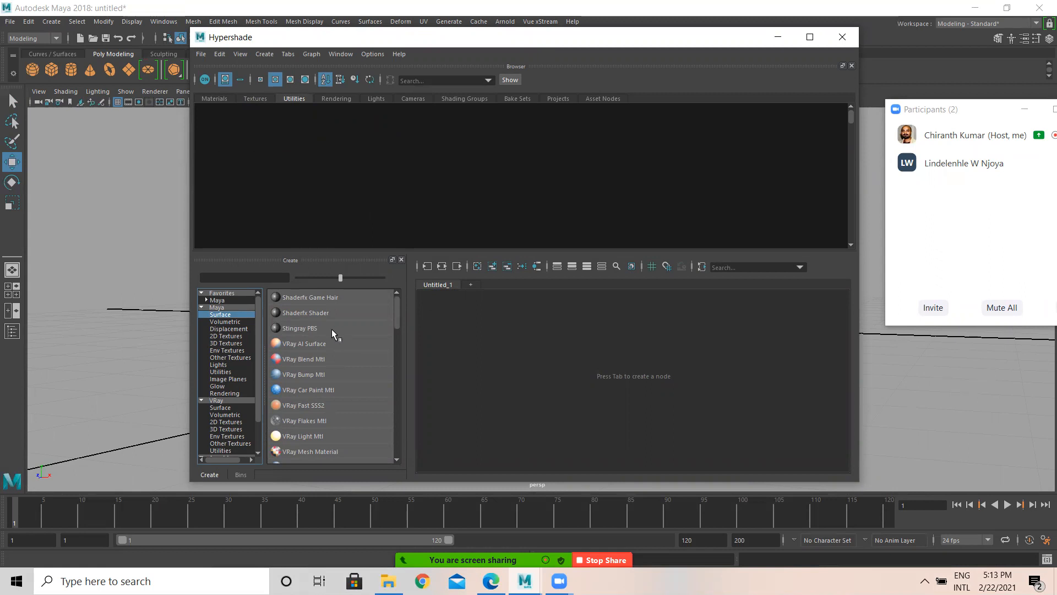
{"action": "scroll", "coordinate": [326, 341], "scroll_direction": "down", "scroll_amount": 6}
{"action": "scroll", "coordinate": [325, 342], "scroll_direction": "down", "scroll_amount": 2}
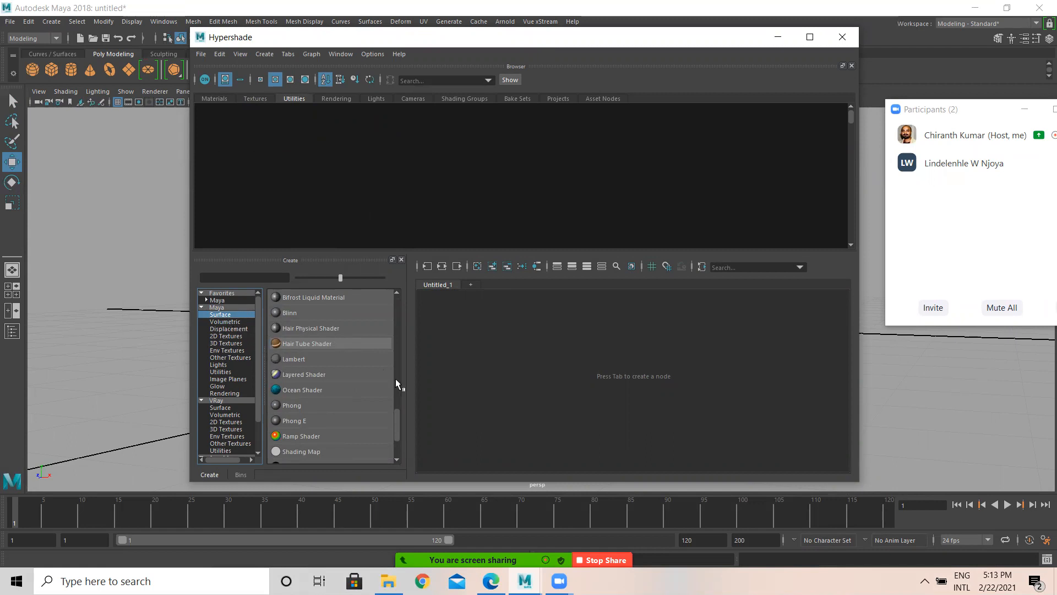
{"action": "scroll", "coordinate": [396, 378], "scroll_direction": "up", "scroll_amount": 3}
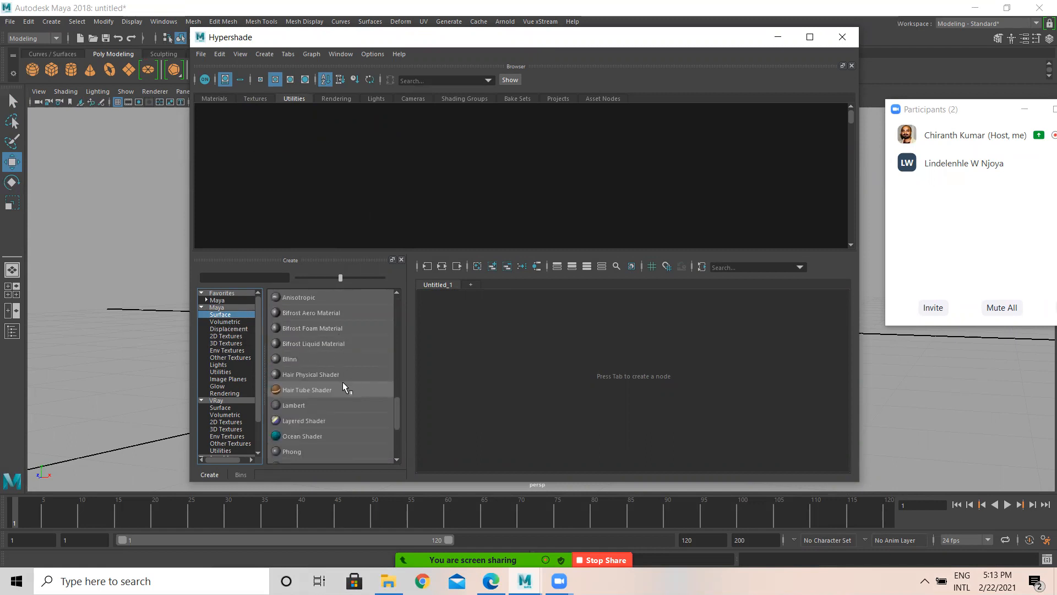
{"action": "left_click", "coordinate": [305, 405]}
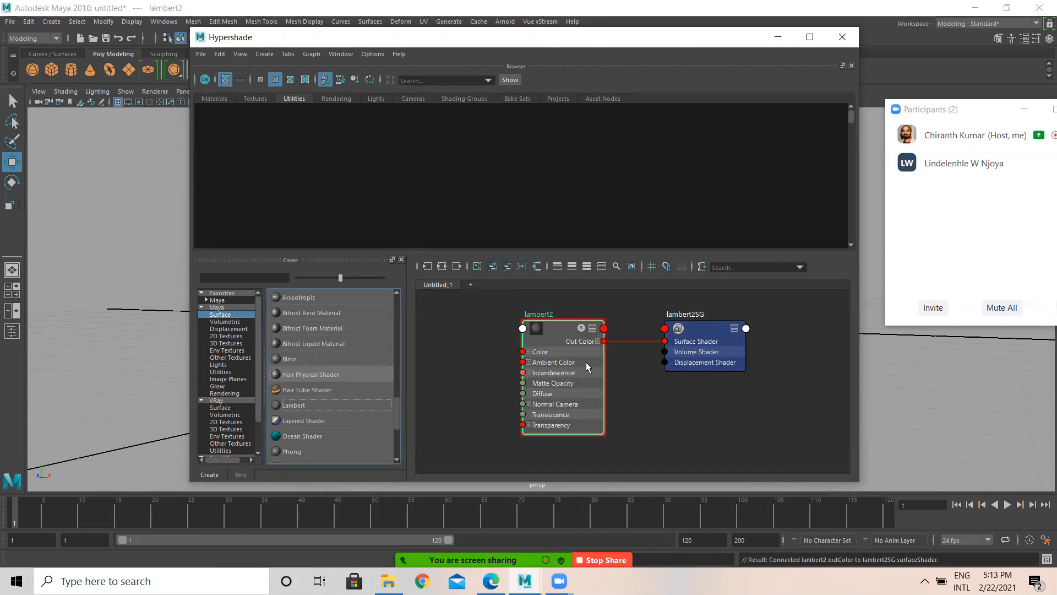
Move the Hypershade window away to view the three spheres, and bring it back over the viewport.
{"action": "left_click_drag", "start_coordinate": [376, 36], "coordinate": [367, 306]}
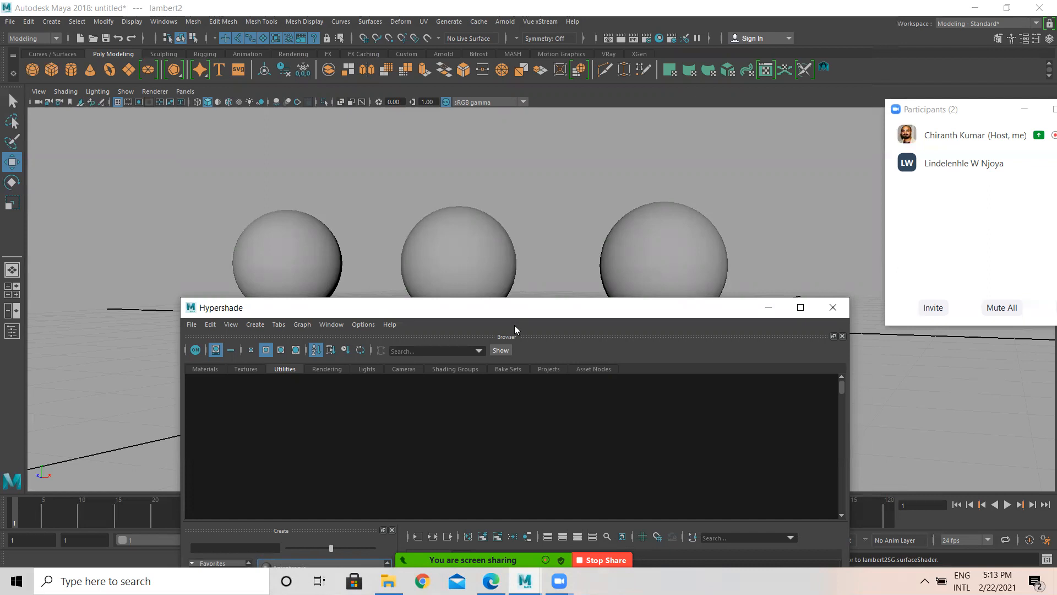
{"action": "left_click_drag", "start_coordinate": [498, 312], "coordinate": [444, 96]}
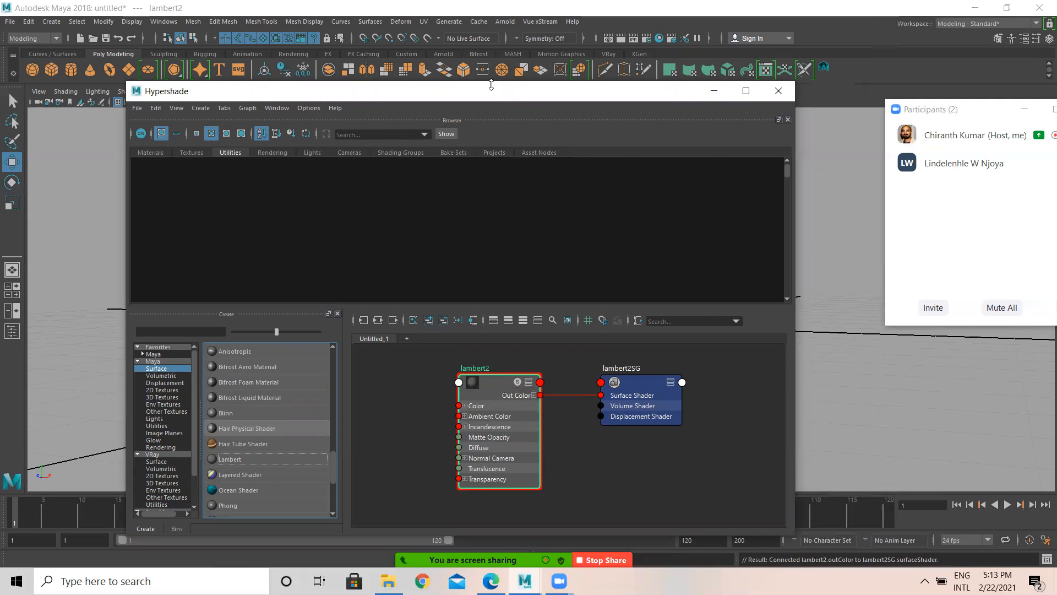
{"action": "left_click_drag", "start_coordinate": [473, 99], "coordinate": [495, 408]}
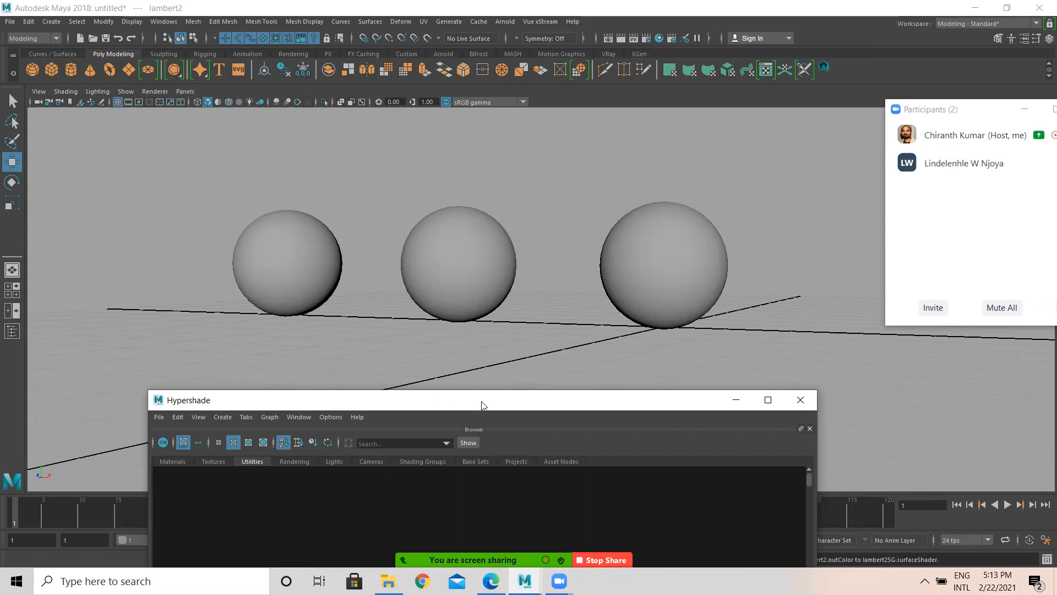
{"action": "left_click_drag", "start_coordinate": [487, 397], "coordinate": [479, 72]}
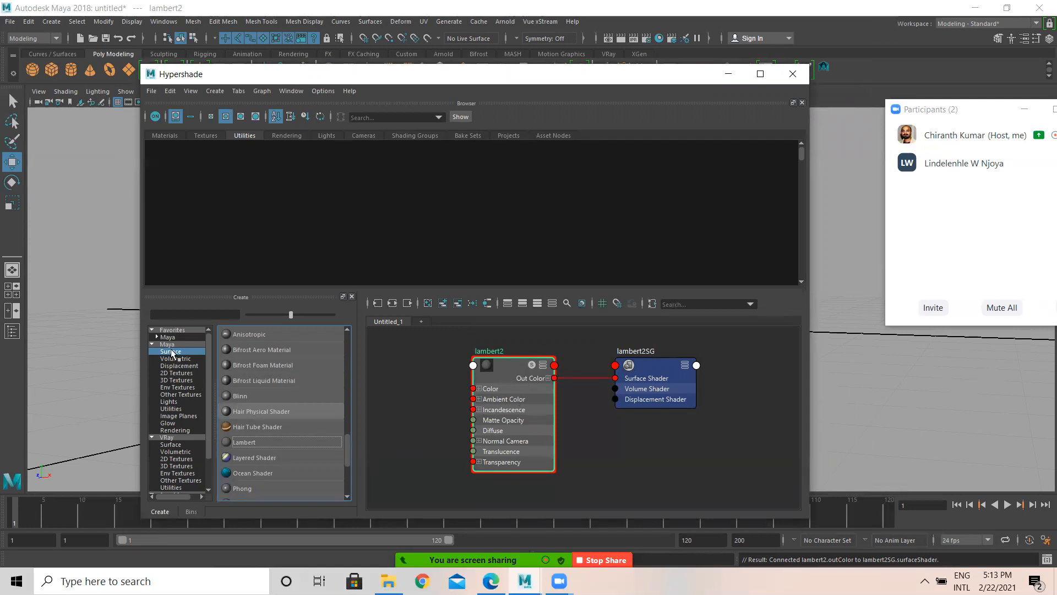
Look through the available Maya surface shaders and return to the Introduction to Material/Shader slide in Edge.
{"action": "scroll", "coordinate": [267, 445], "scroll_direction": "up", "scroll_amount": 2}
{"action": "scroll", "coordinate": [267, 444], "scroll_direction": "up", "scroll_amount": 5}
{"action": "scroll", "coordinate": [252, 475], "scroll_direction": "down", "scroll_amount": 8}
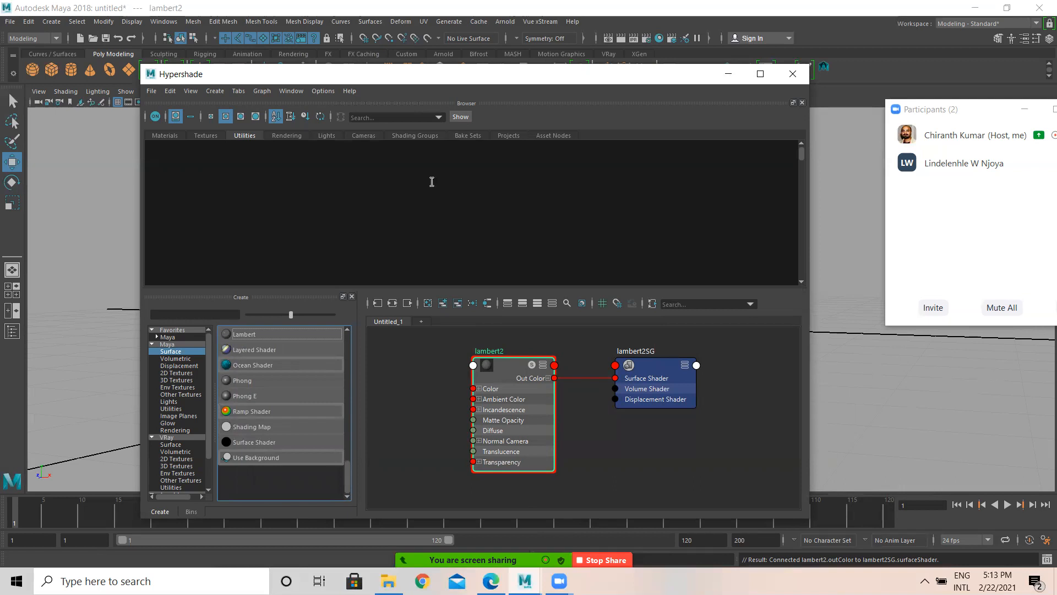
{"action": "key", "text": "alt+Tab"}
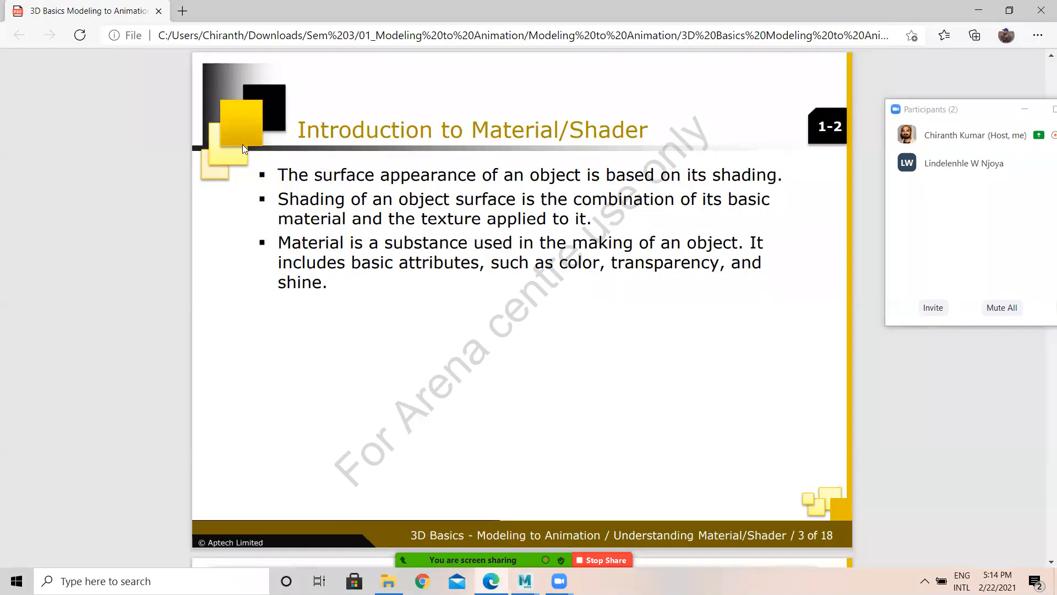
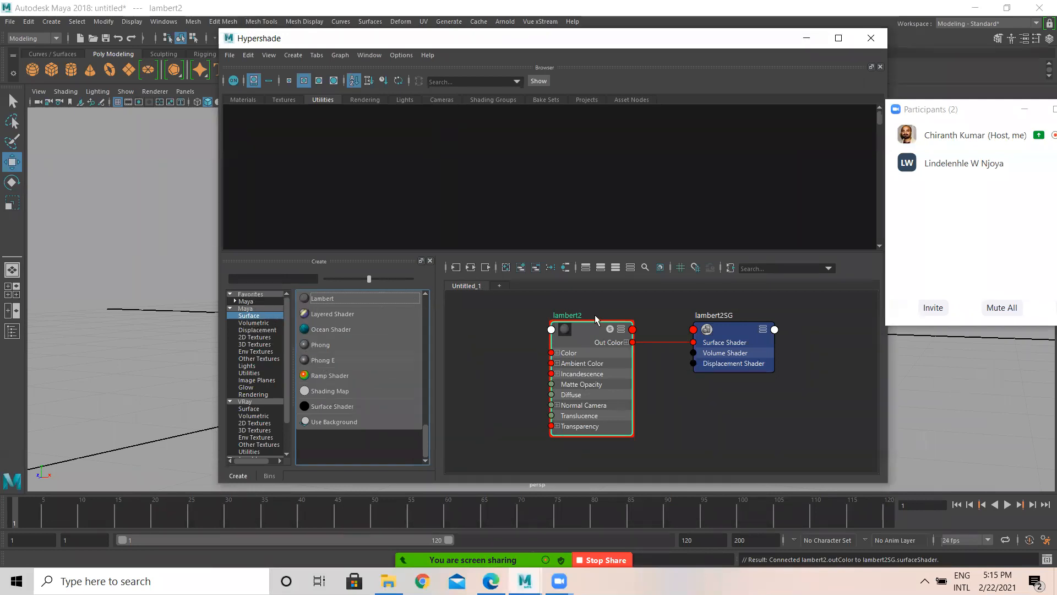
Examine the list of input attributes of the new Lambert node and dismiss it without making a connection.
{"action": "left_click", "coordinate": [588, 335]}
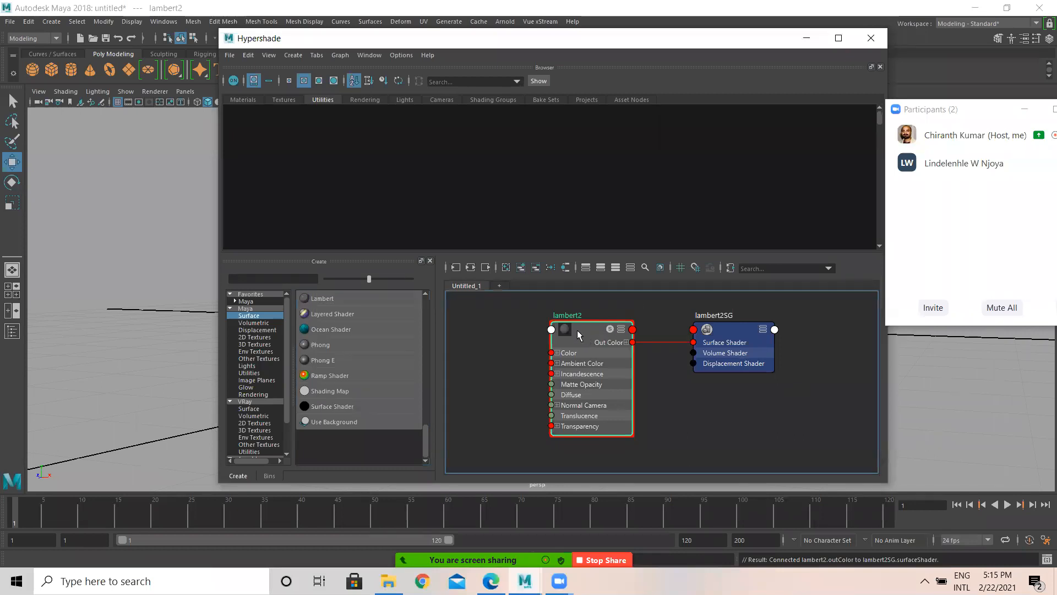
{"action": "left_click", "coordinate": [551, 329]}
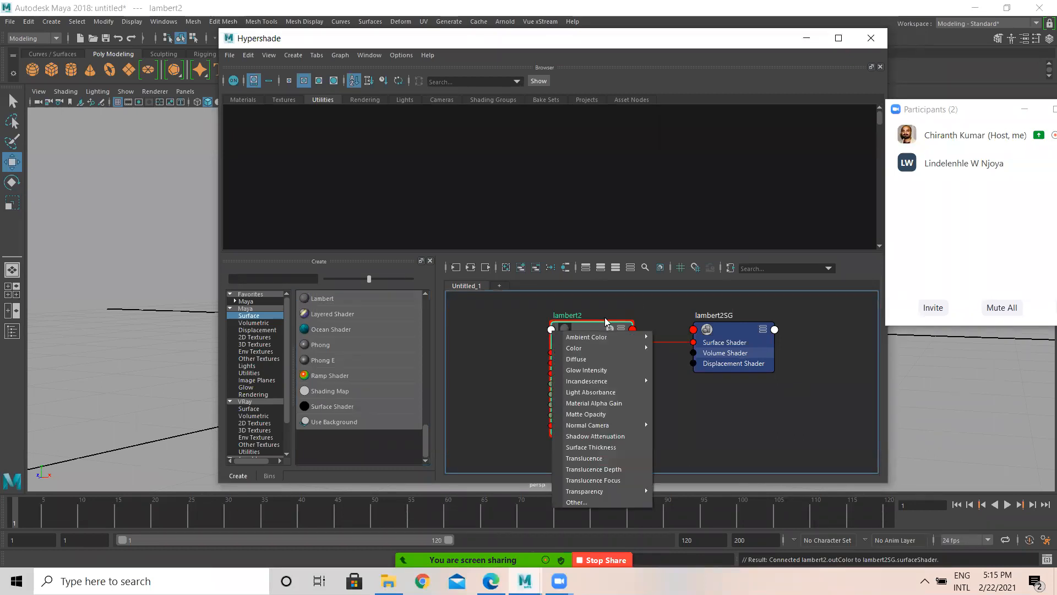
{"action": "left_click", "coordinate": [615, 306]}
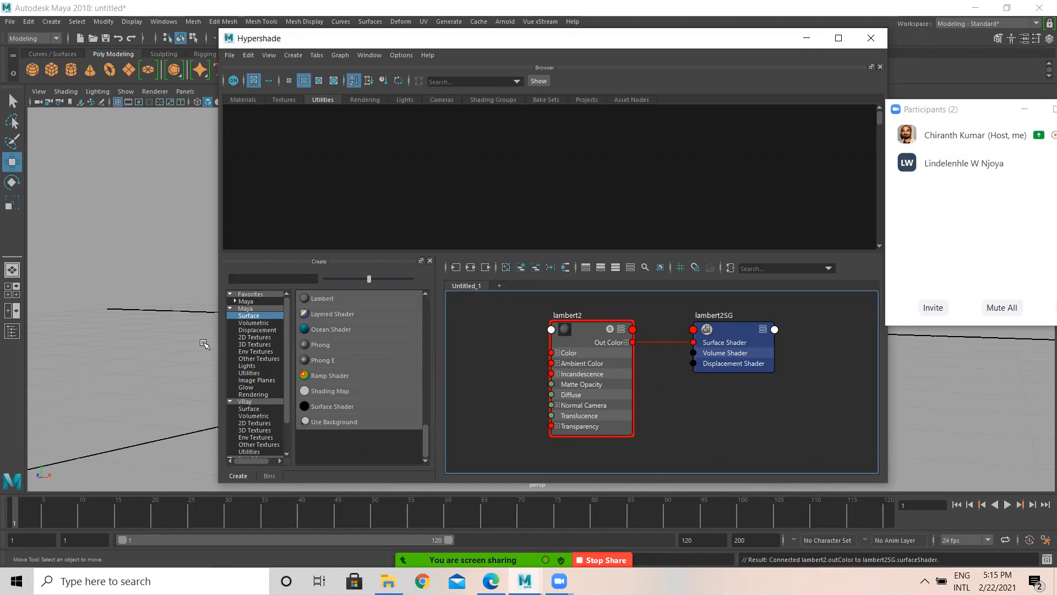
Create a Checker texture from the Maya 2D textures.
{"action": "left_click", "coordinate": [253, 337]}
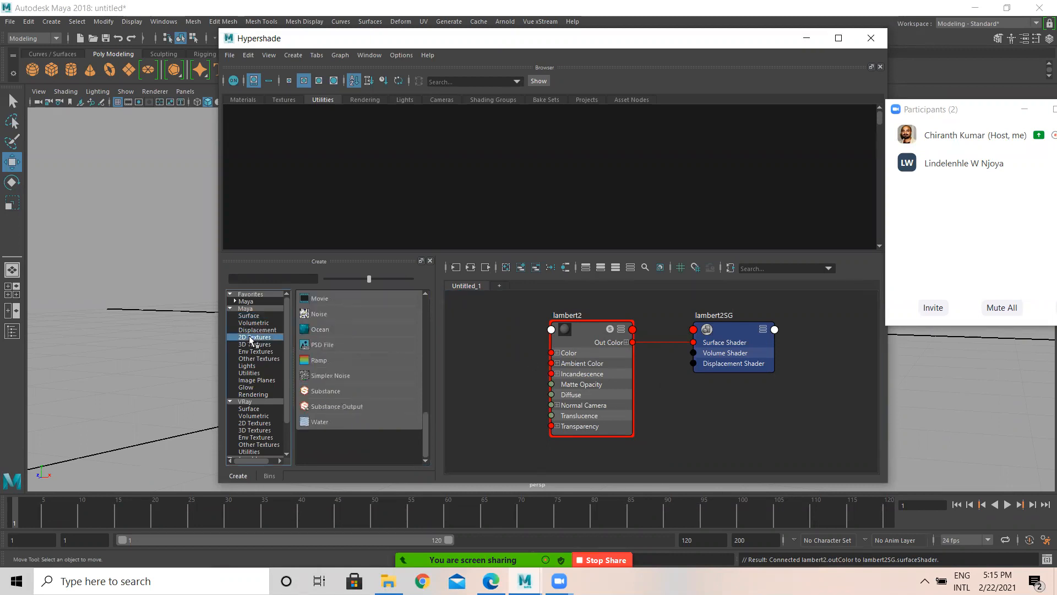
{"action": "scroll", "coordinate": [378, 349], "scroll_direction": "down", "scroll_amount": 10}
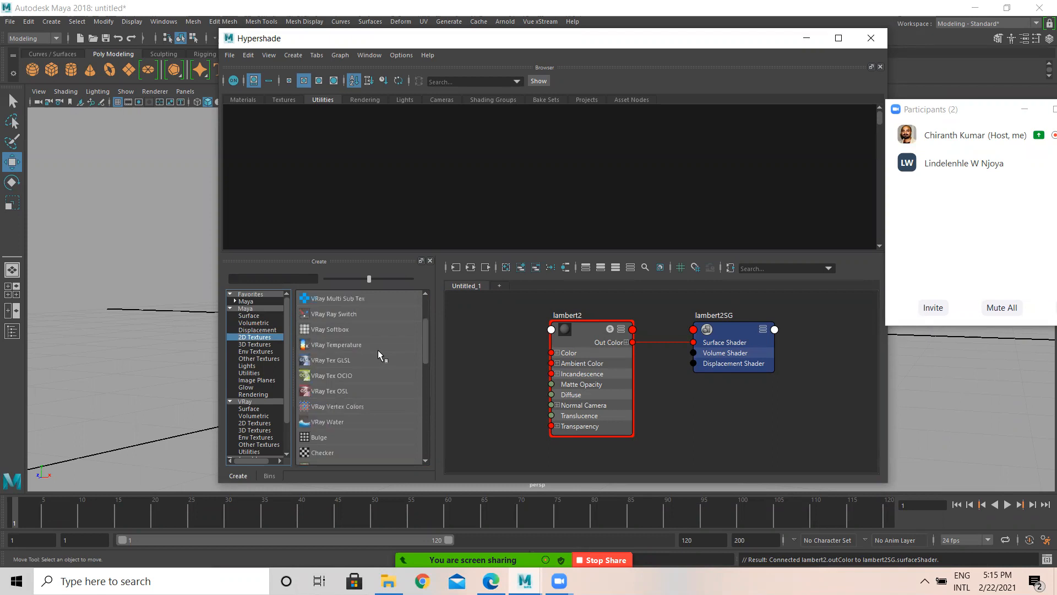
{"action": "scroll", "coordinate": [378, 349], "scroll_direction": "down", "scroll_amount": 4}
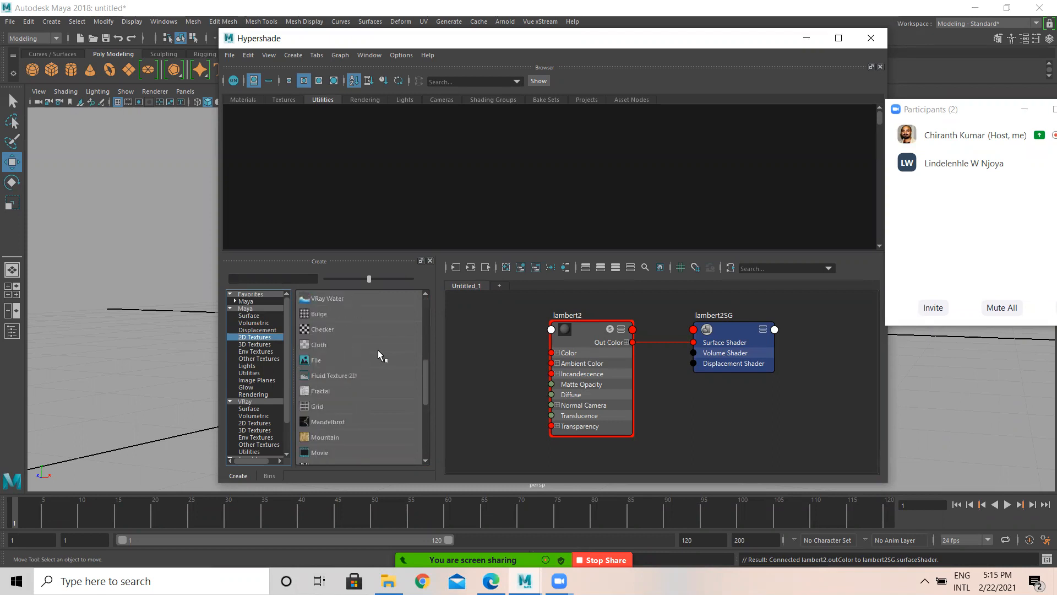
{"action": "left_click", "coordinate": [324, 330]}
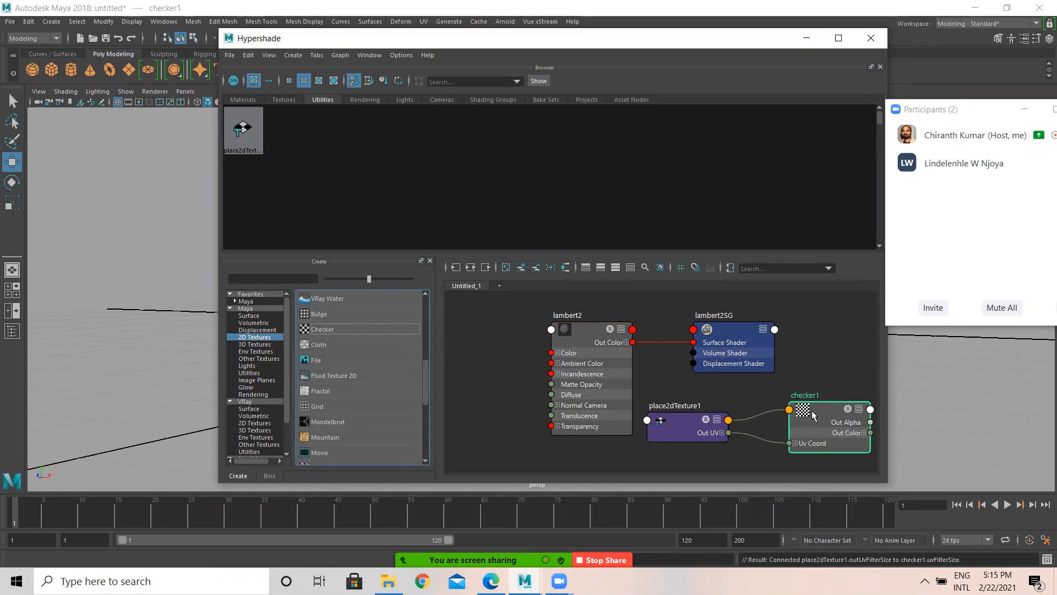
Arrange the checker and its 2D placement node in front of the Lambert node in the graph, leaving a gap between them.
{"action": "middle_click_drag", "start_coordinate": [815, 375], "coordinate": [796, 355], "text": "alt"}
{"action": "left_click_drag", "start_coordinate": [659, 364], "coordinate": [869, 457]}
{"action": "left_click_drag", "start_coordinate": [784, 393], "coordinate": [450, 316]}
{"action": "middle_click_drag", "start_coordinate": [661, 389], "coordinate": [807, 390], "text": "alt"}
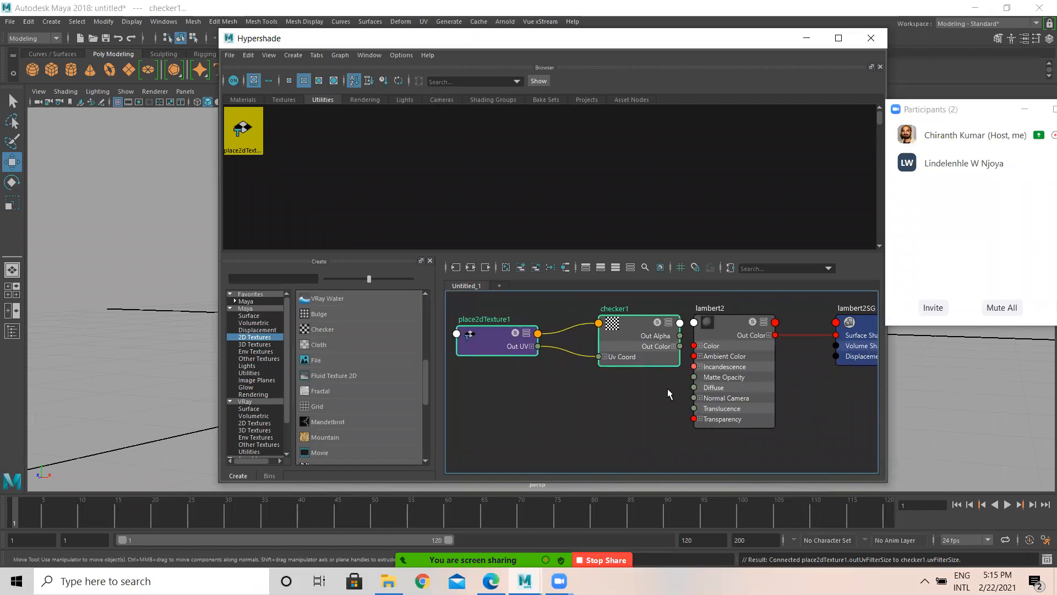
{"action": "middle_click_drag", "start_coordinate": [650, 405], "coordinate": [602, 399], "text": "alt"}
{"action": "left_click_drag", "start_coordinate": [586, 332], "coordinate": [581, 334]}
{"action": "left_click", "coordinate": [598, 415]}
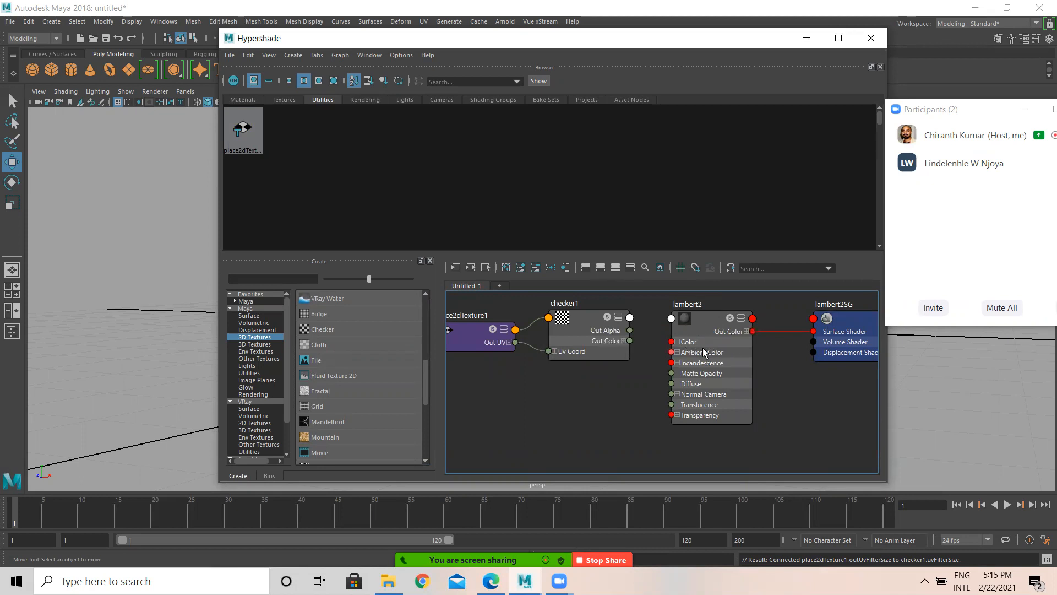
Connect the checker's Out Color to the Lambert's Color, undo the link once, and make the same connection again.
{"action": "left_click", "coordinate": [585, 322]}
{"action": "scroll", "coordinate": [585, 341], "scroll_direction": "down", "scroll_amount": 2}
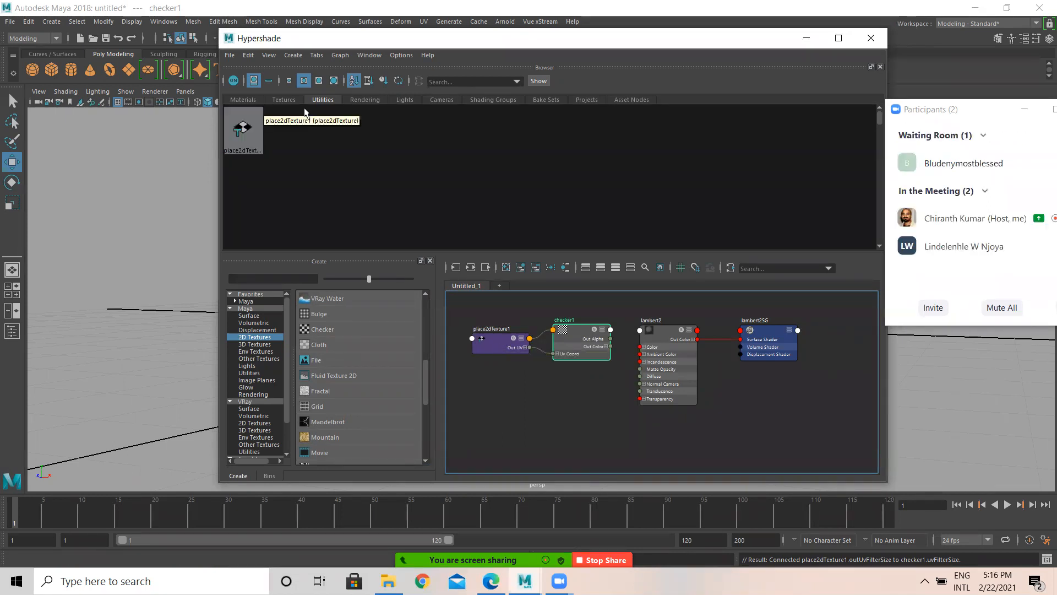
{"action": "scroll", "coordinate": [522, 349], "scroll_direction": "up", "scroll_amount": 2}
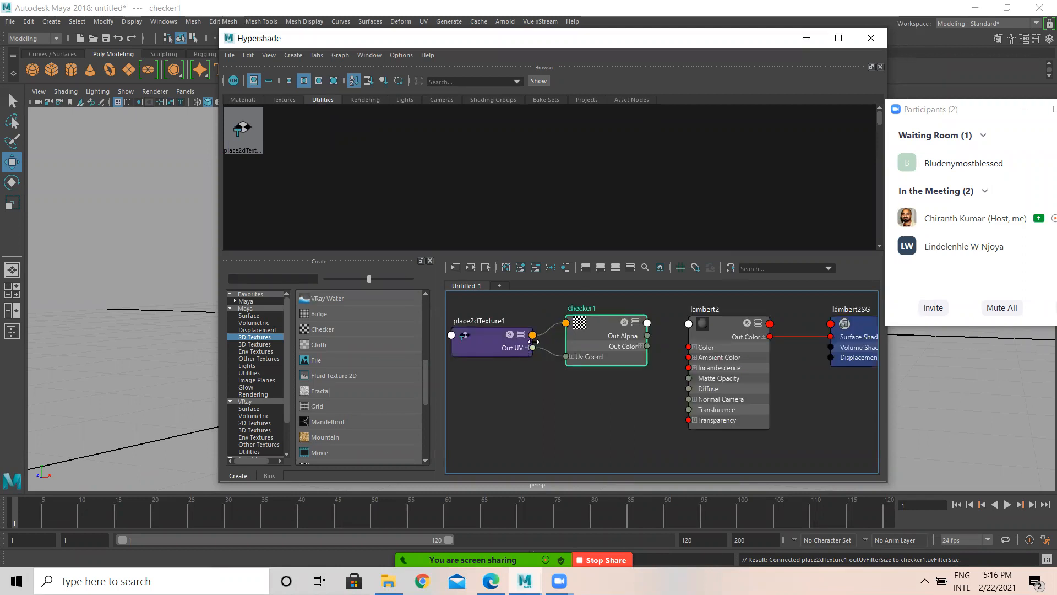
{"action": "left_click", "coordinate": [721, 330]}
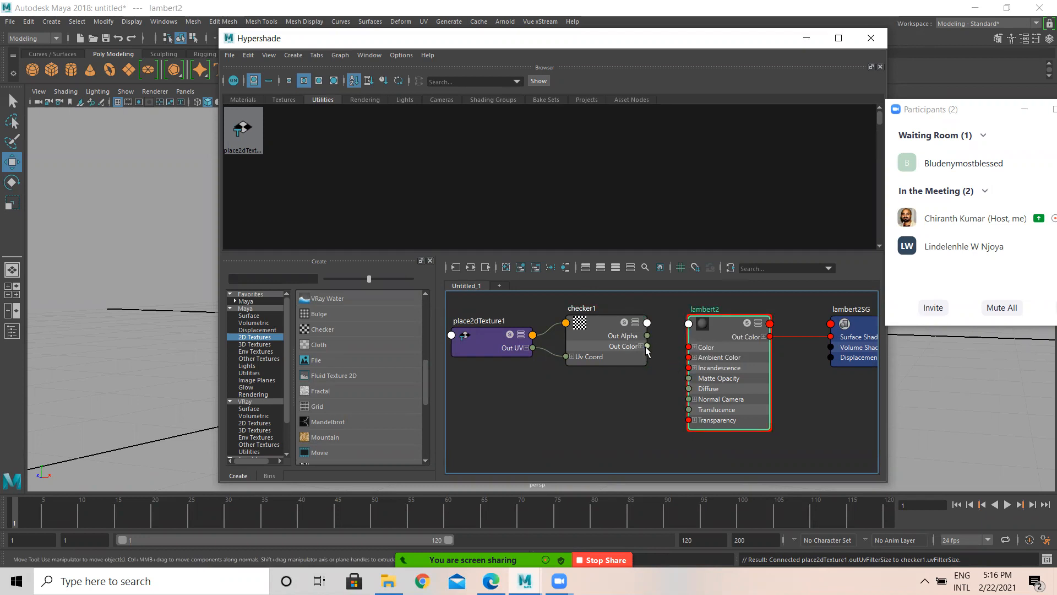
{"action": "left_click_drag", "start_coordinate": [648, 346], "coordinate": [689, 347]}
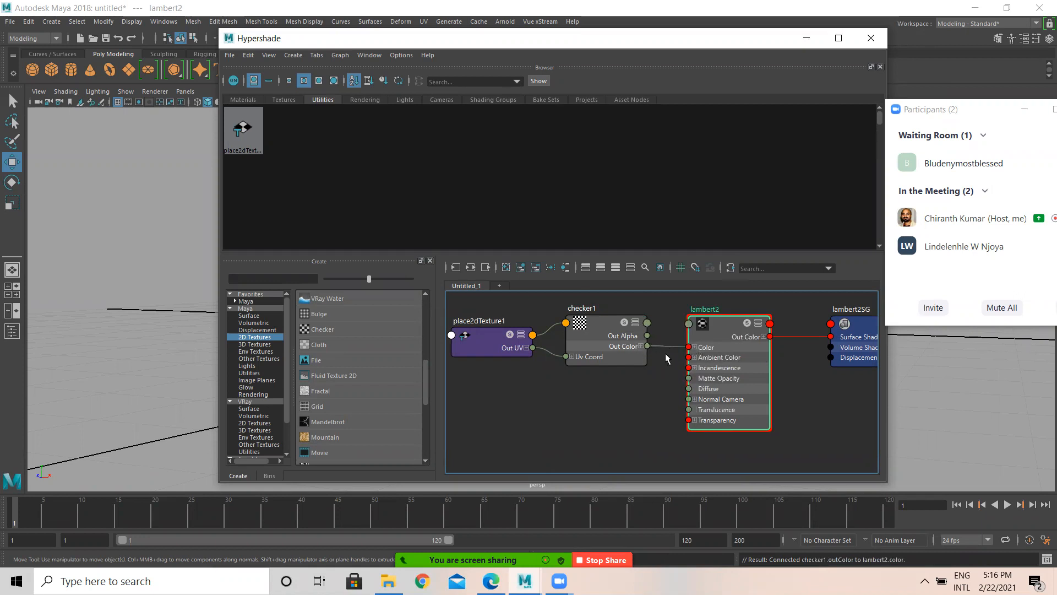
{"action": "key", "text": "ctrl+z"}
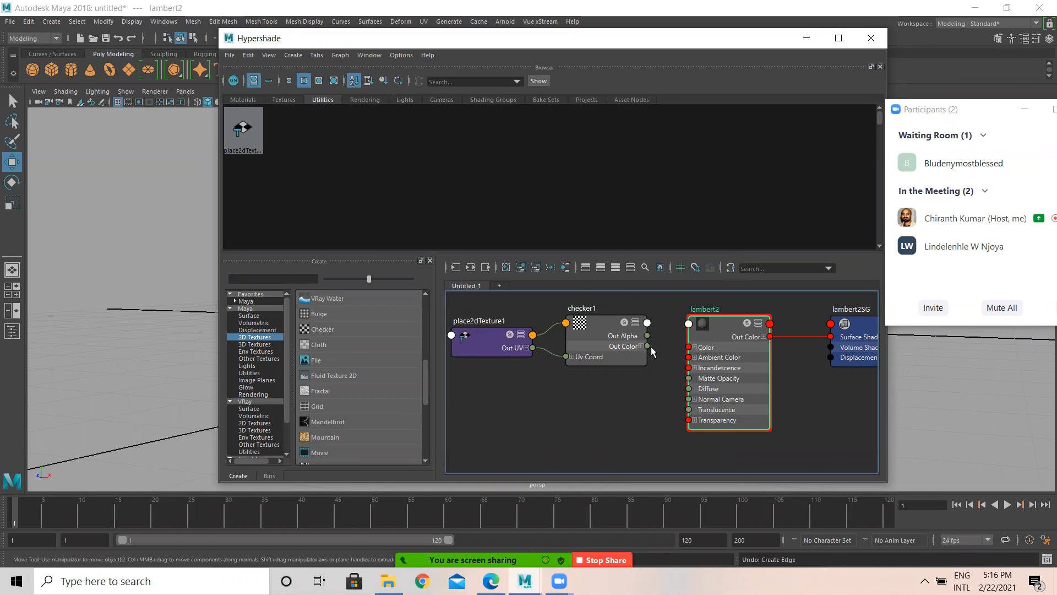
{"action": "left_click_drag", "start_coordinate": [648, 348], "coordinate": [688, 347]}
Admit the waiting participant in the Zoom participants window and move that window back aside.
{"action": "left_click_drag", "start_coordinate": [968, 109], "coordinate": [907, 109]}
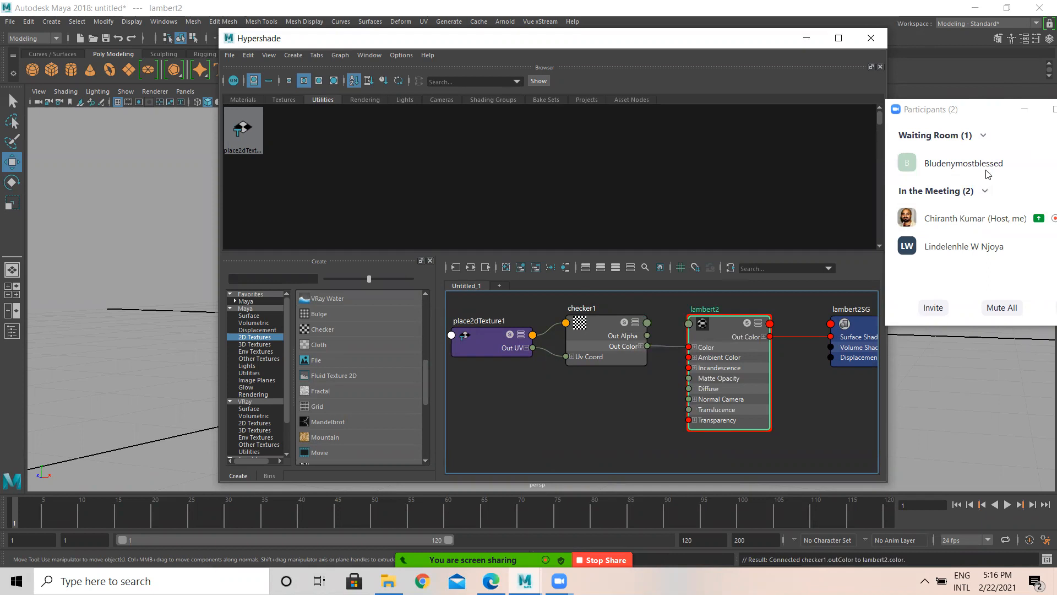
{"action": "left_click", "coordinate": [963, 163]}
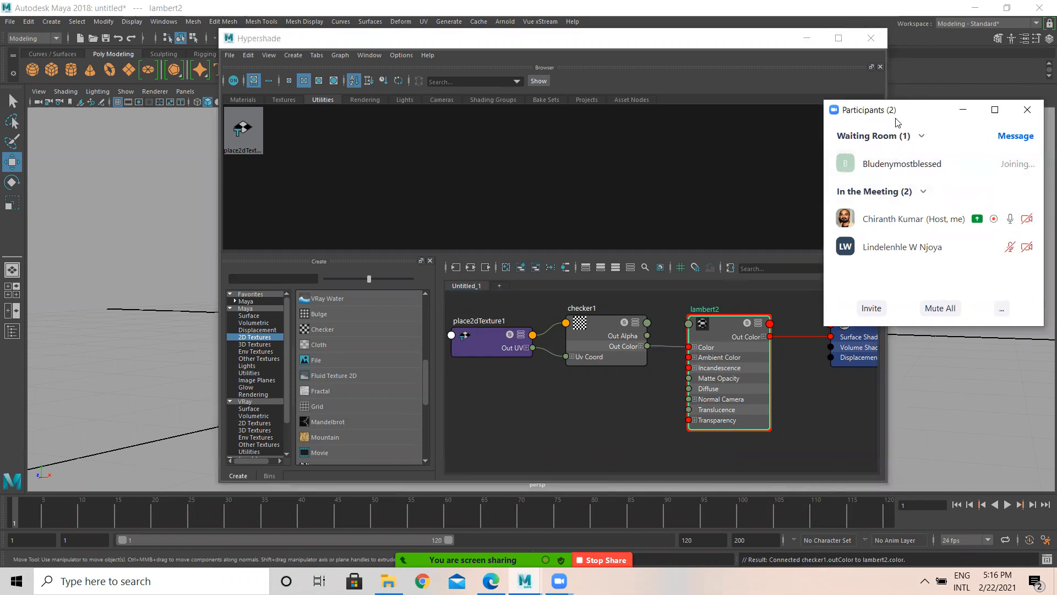
{"action": "left_click_drag", "start_coordinate": [897, 123], "coordinate": [944, 128]}
{"action": "left_click", "coordinate": [694, 81]}
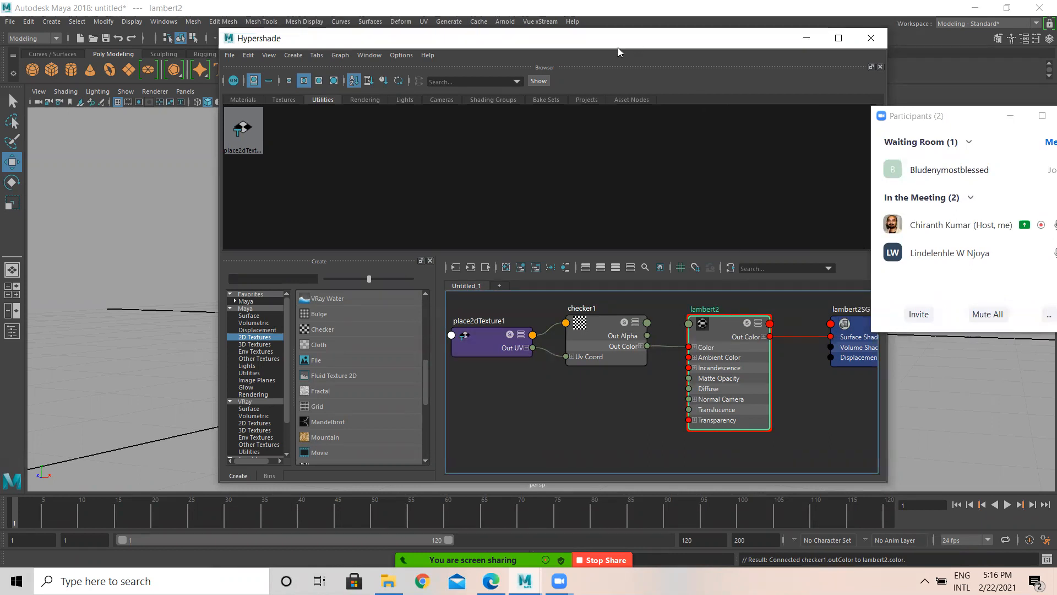
Shrink the Hypershade window and place it so that the large sphere stays uncovered in the viewport.
{"action": "left_click_drag", "start_coordinate": [618, 52], "coordinate": [496, 240]}
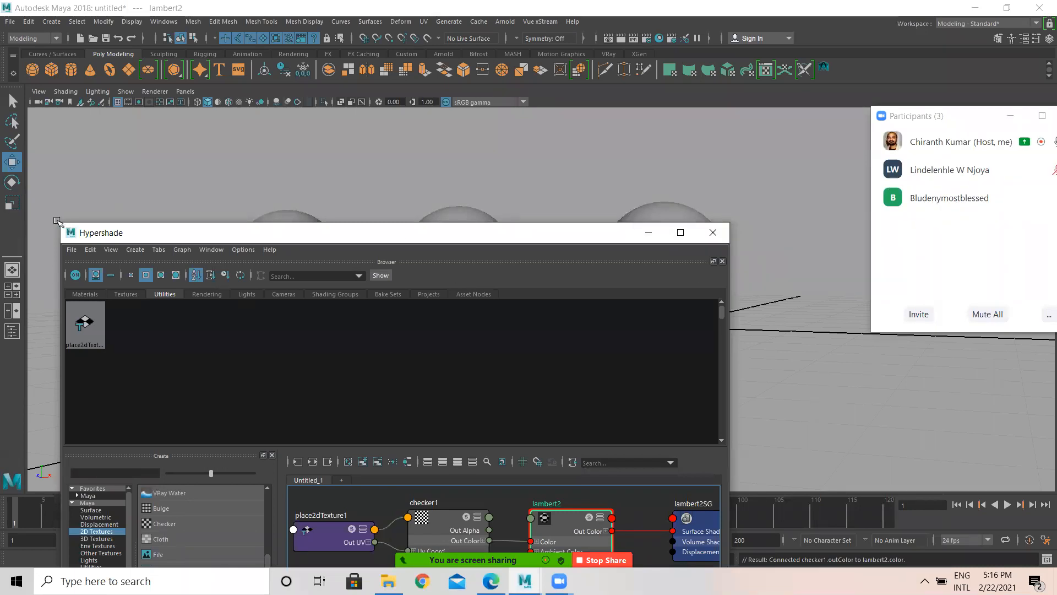
{"action": "left_click_drag", "start_coordinate": [59, 224], "coordinate": [184, 297]}
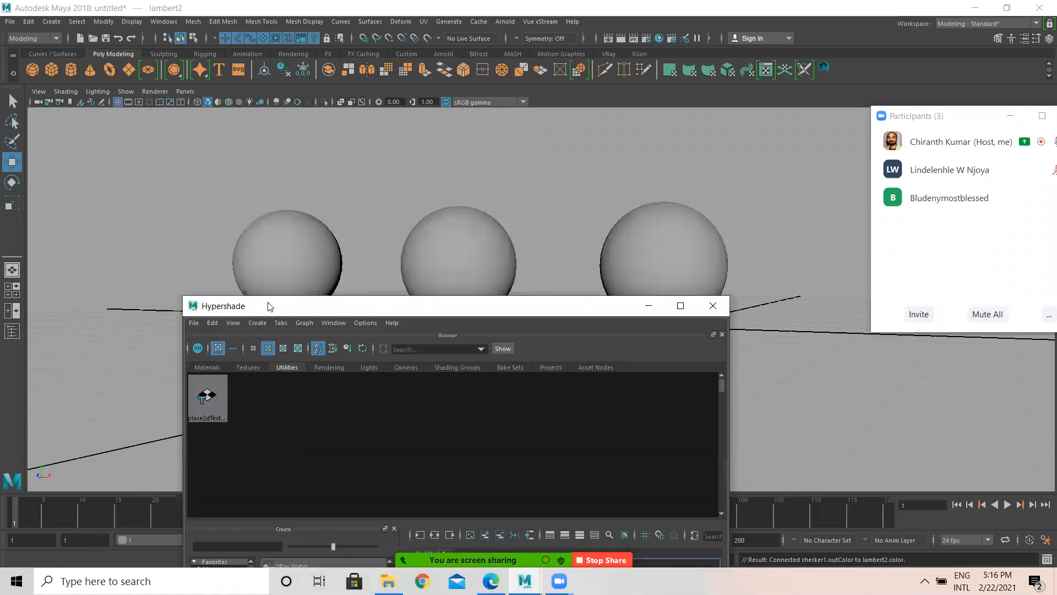
{"action": "left_click_drag", "start_coordinate": [269, 306], "coordinate": [146, 97]}
{"action": "left_click_drag", "start_coordinate": [282, 309], "coordinate": [286, 251]}
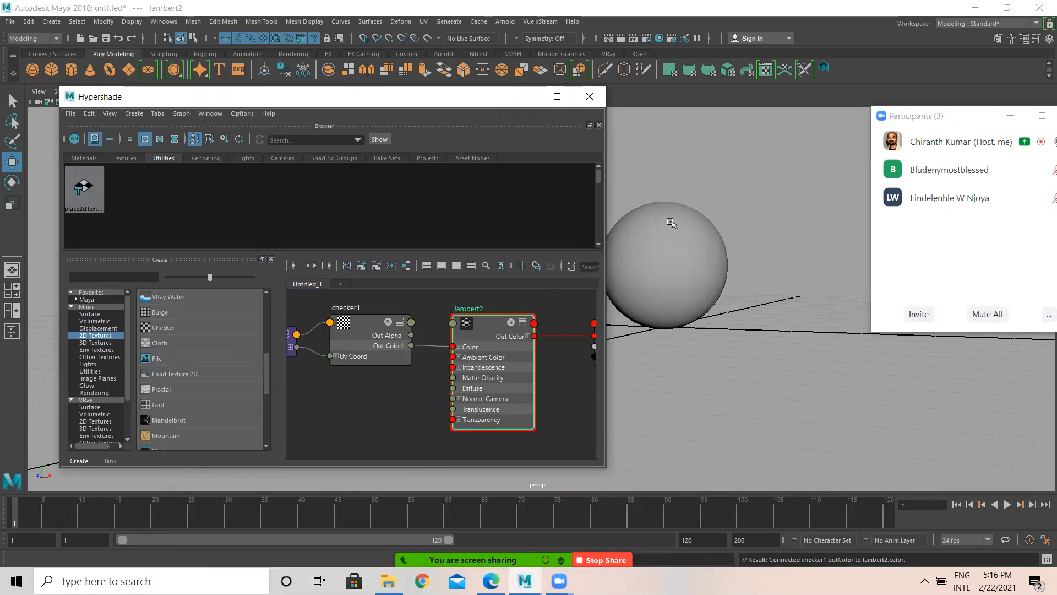
Look through the Maya surface shaders offered as a new material for the uncovered sphere and close the list without assigning one.
{"action": "left_click", "coordinate": [651, 267]}
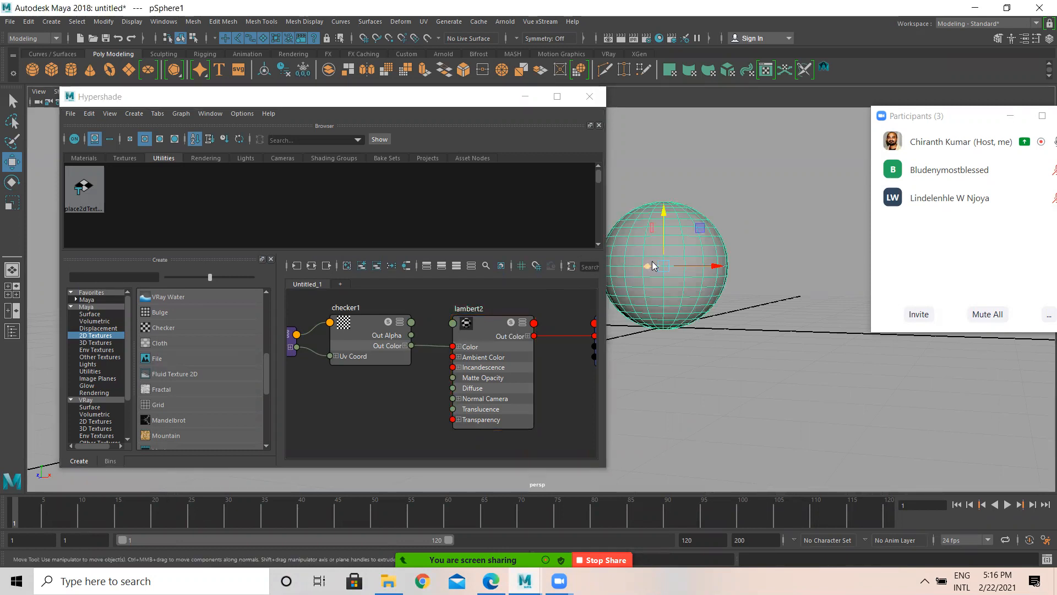
{"action": "right_click", "coordinate": [652, 264]}
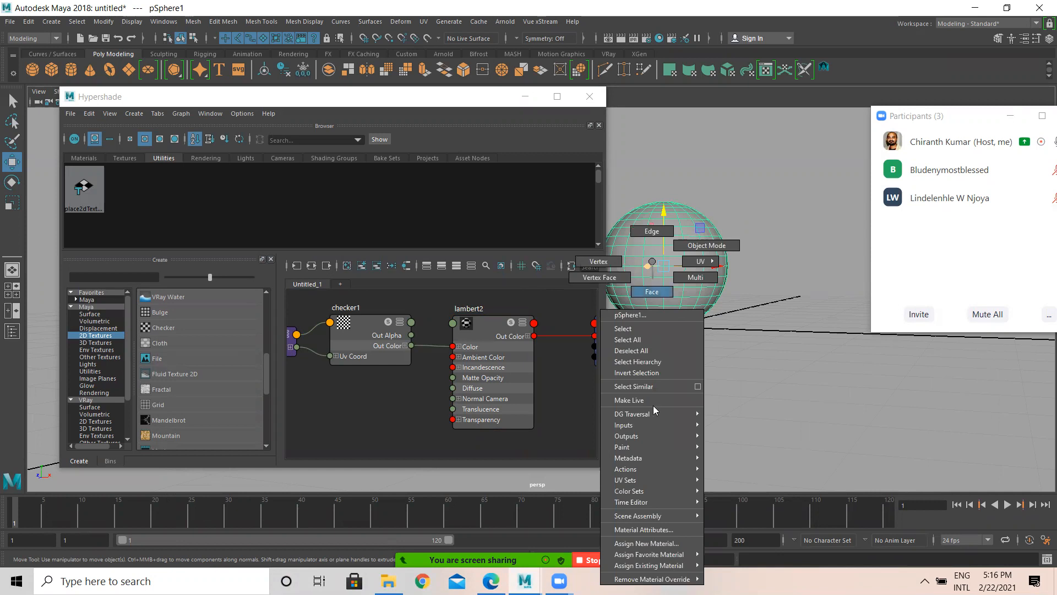
{"action": "left_click", "coordinate": [647, 543]}
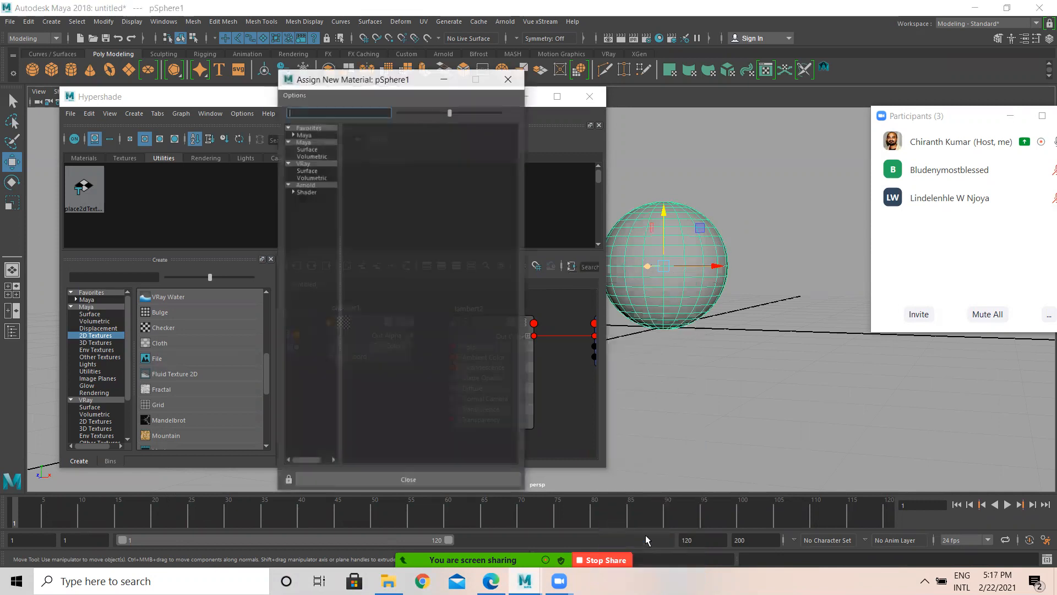
{"action": "left_click", "coordinate": [312, 151]}
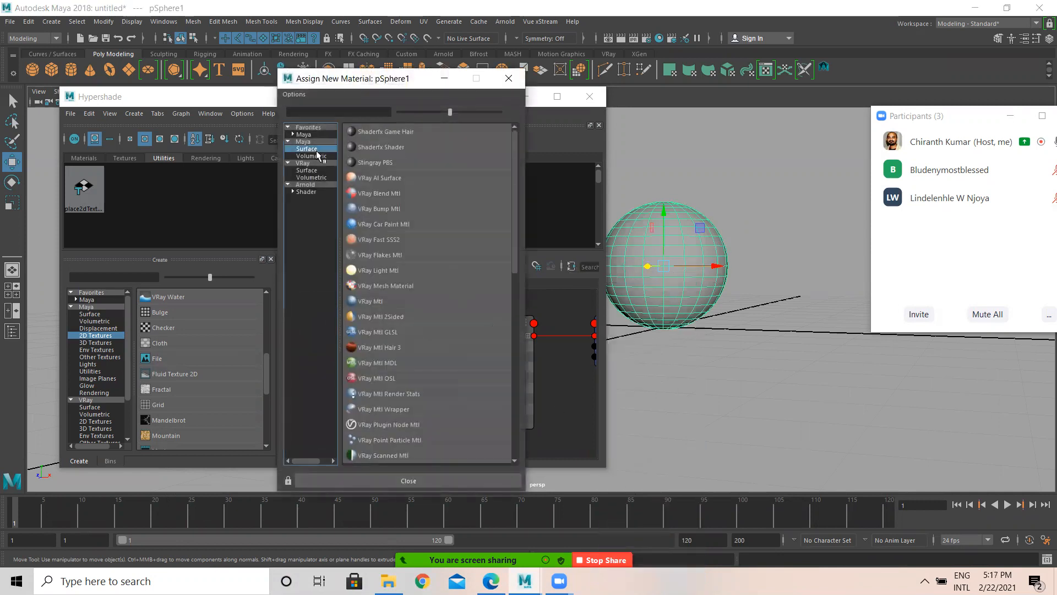
{"action": "scroll", "coordinate": [435, 331], "scroll_direction": "down", "scroll_amount": 4}
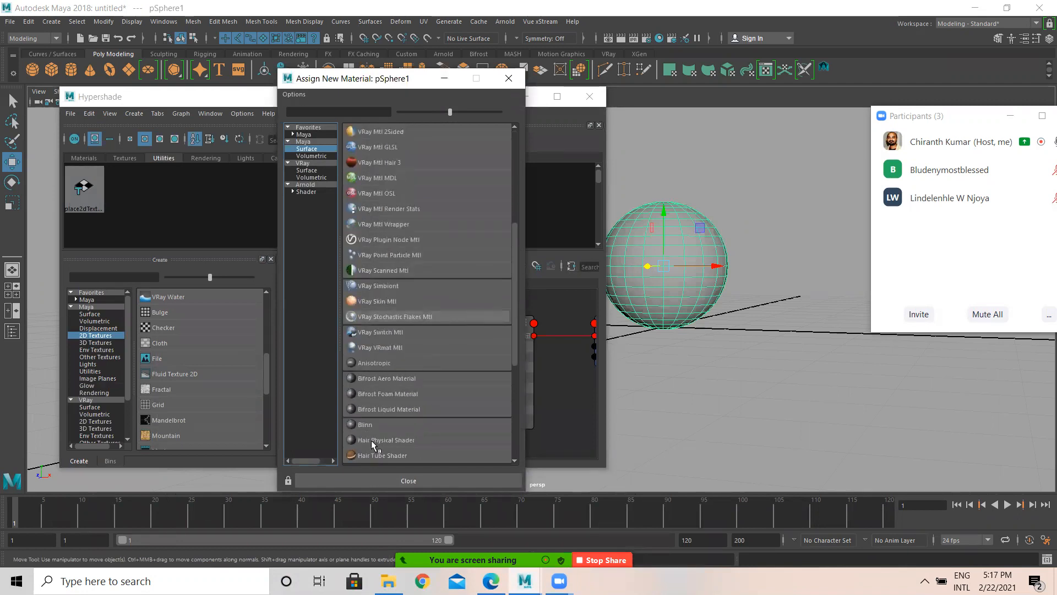
{"action": "scroll", "coordinate": [378, 363], "scroll_direction": "down", "scroll_amount": 1}
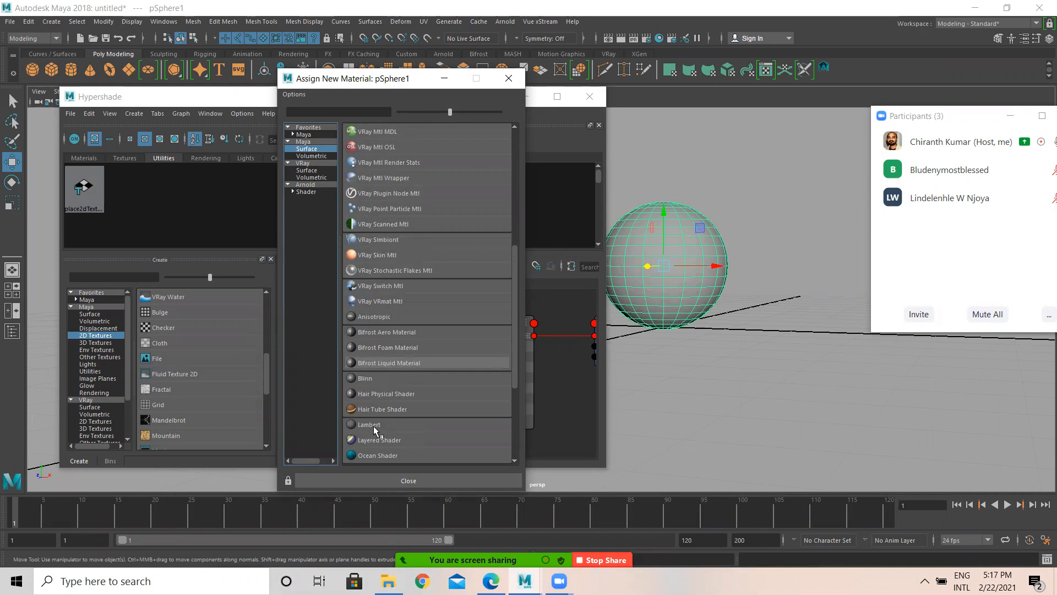
{"action": "left_click", "coordinate": [508, 78]}
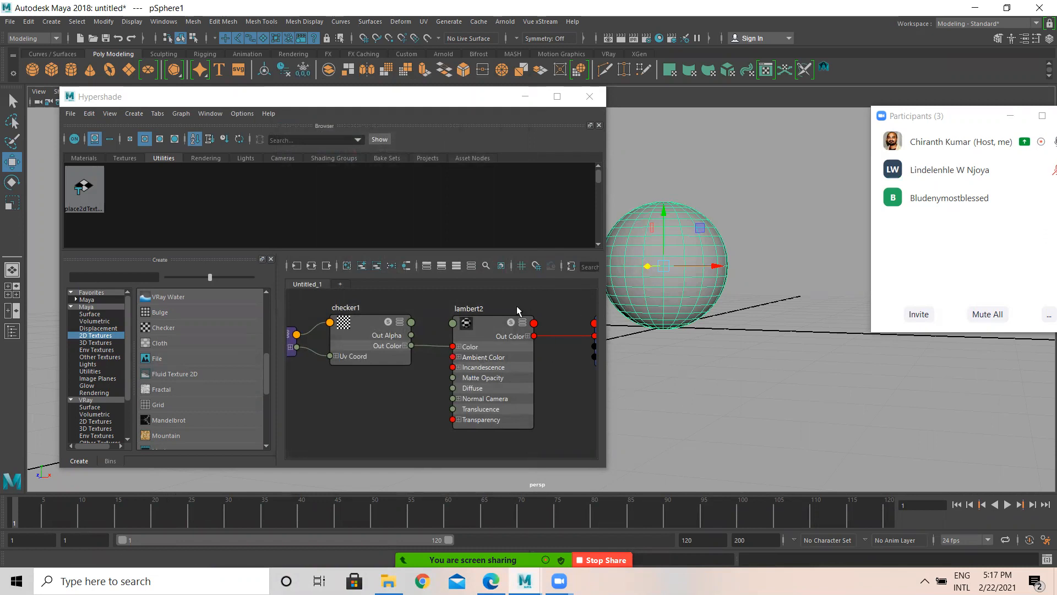
Assign the checkered Lambert material to the uncovered sphere and show textures in the viewport.
{"action": "left_click", "coordinate": [482, 326]}
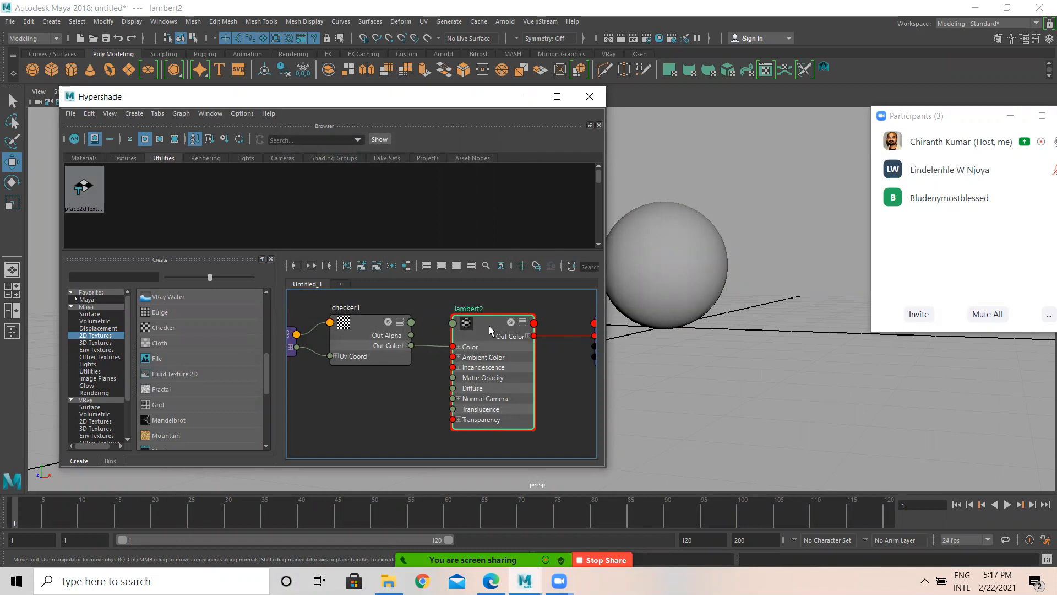
{"action": "right_click", "coordinate": [488, 325]}
{"action": "middle_click_drag", "start_coordinate": [661, 243], "coordinate": [662, 241]}
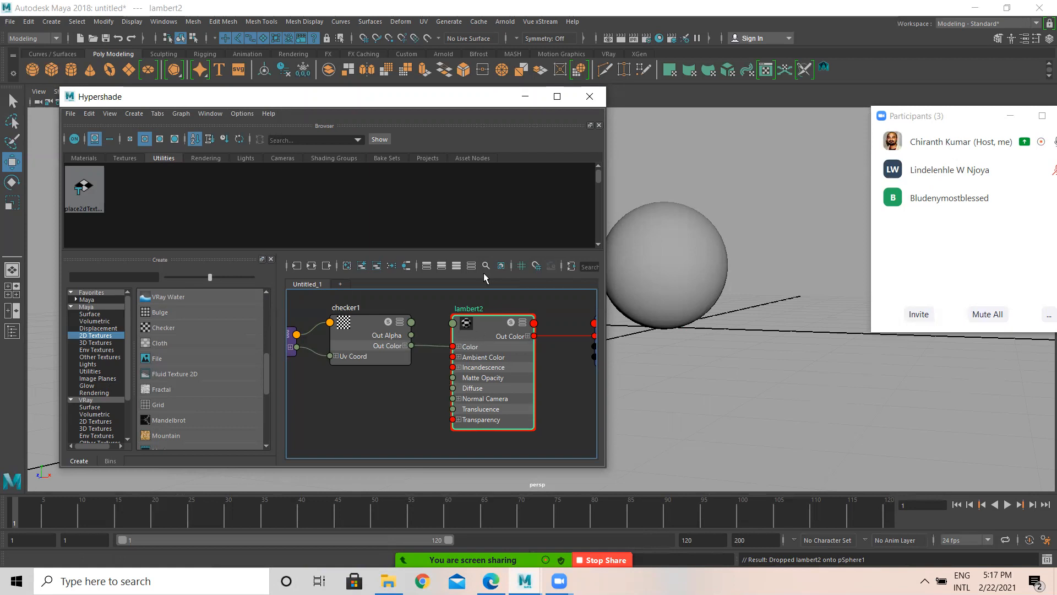
{"action": "left_click", "coordinate": [681, 88]}
{"action": "key", "text": "6"}
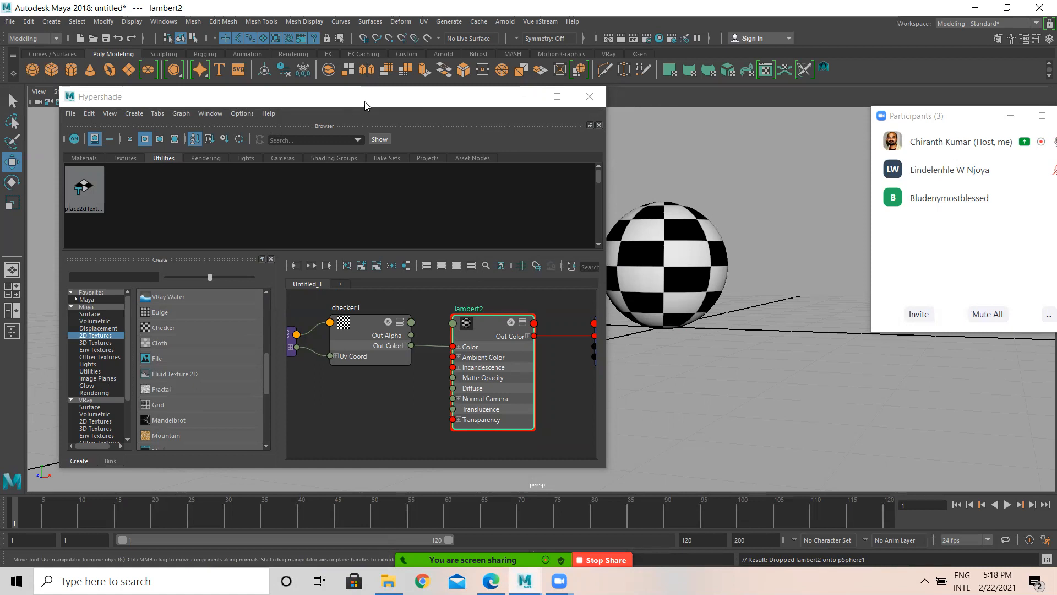
Move the Hypershade window over the textured sphere and bring an empty area of the node graph into view.
{"action": "left_click_drag", "start_coordinate": [364, 104], "coordinate": [575, 101]}
{"action": "scroll", "coordinate": [653, 374], "scroll_direction": "down", "scroll_amount": 4}
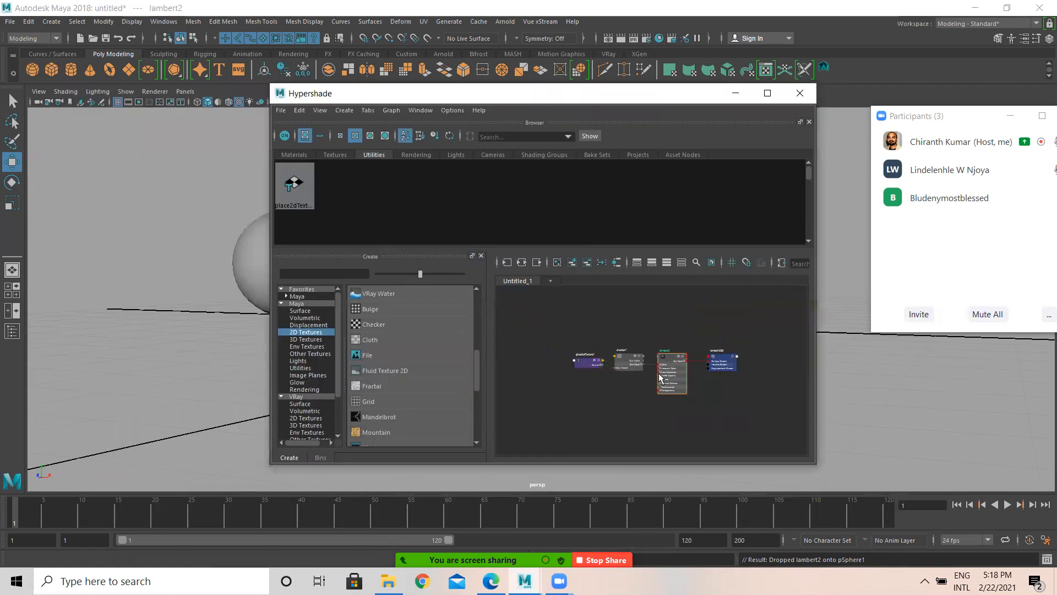
{"action": "scroll", "coordinate": [688, 379], "scroll_direction": "up", "scroll_amount": 4}
{"action": "middle_click_drag", "start_coordinate": [709, 381], "coordinate": [712, 269], "text": "alt"}
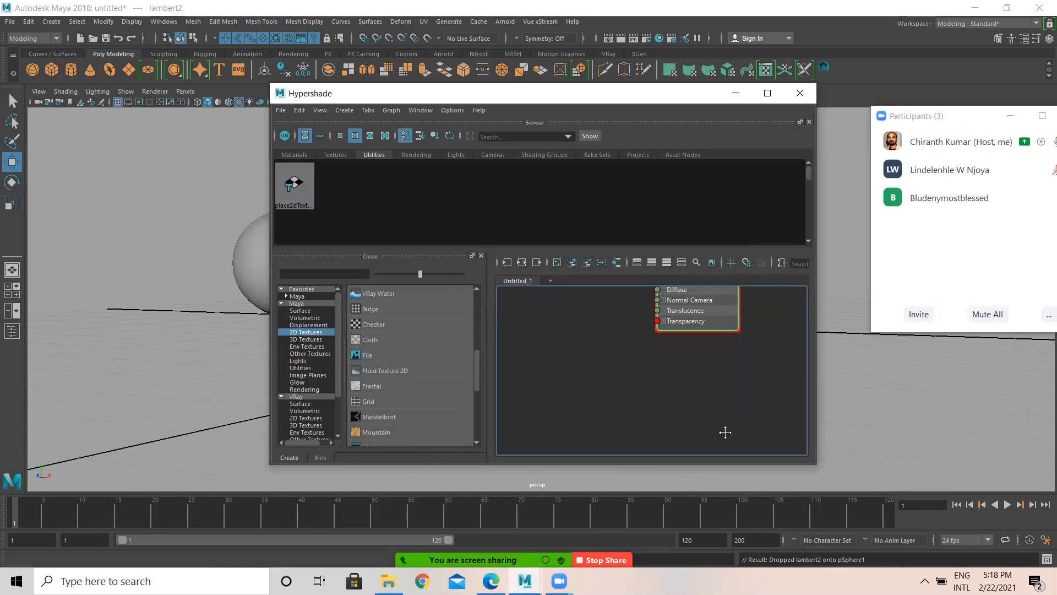
{"action": "middle_click_drag", "start_coordinate": [724, 432], "coordinate": [723, 366], "text": "alt"}
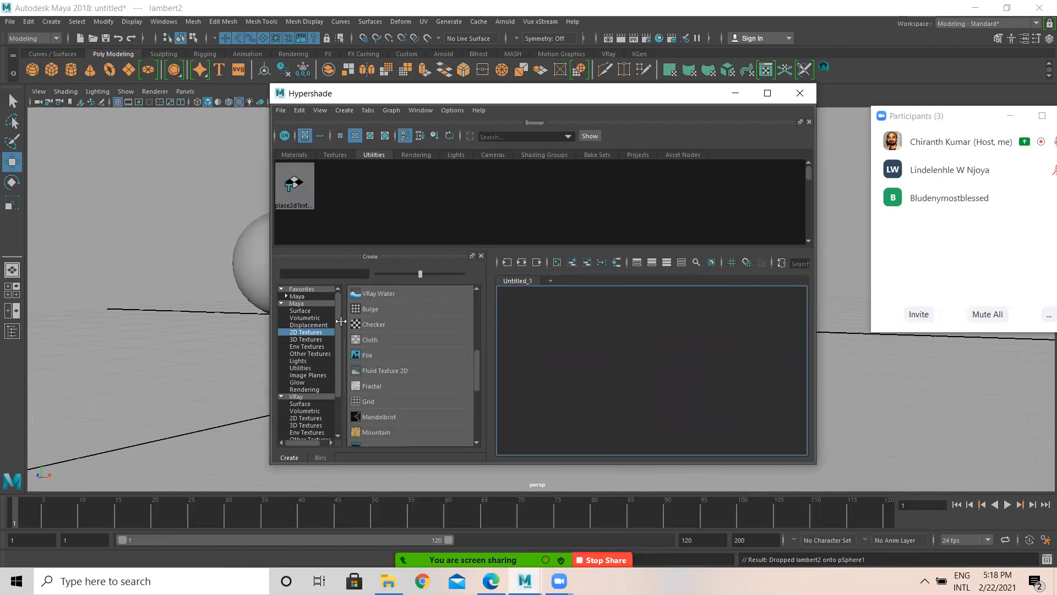
List the Maya surface shaders as far as the Blinn and Lambert entries.
{"action": "left_click", "coordinate": [303, 310]}
{"action": "scroll", "coordinate": [388, 364], "scroll_direction": "down", "scroll_amount": 3}
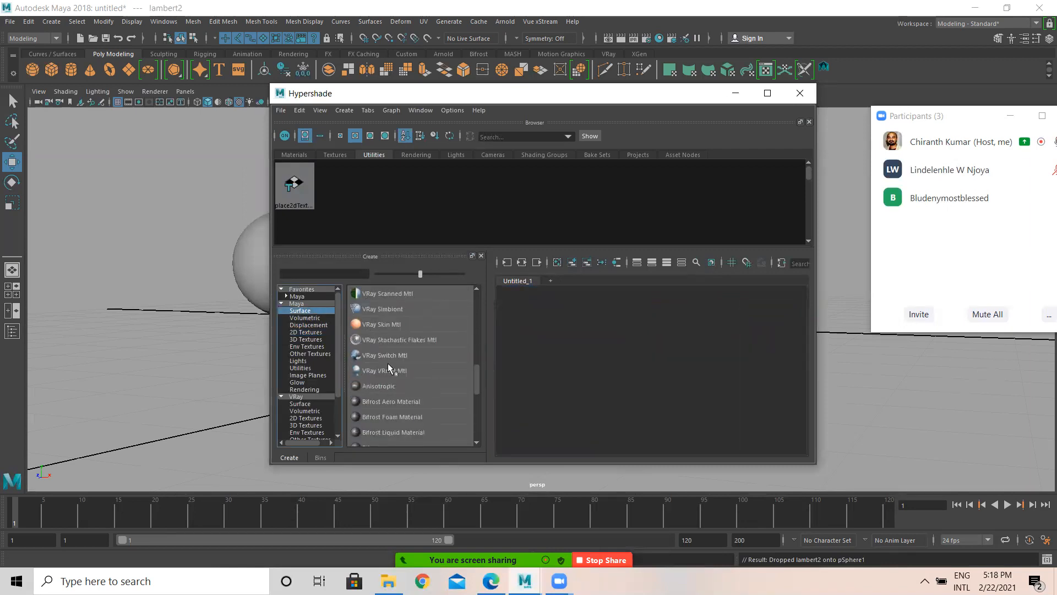
{"action": "scroll", "coordinate": [387, 362], "scroll_direction": "down", "scroll_amount": 1}
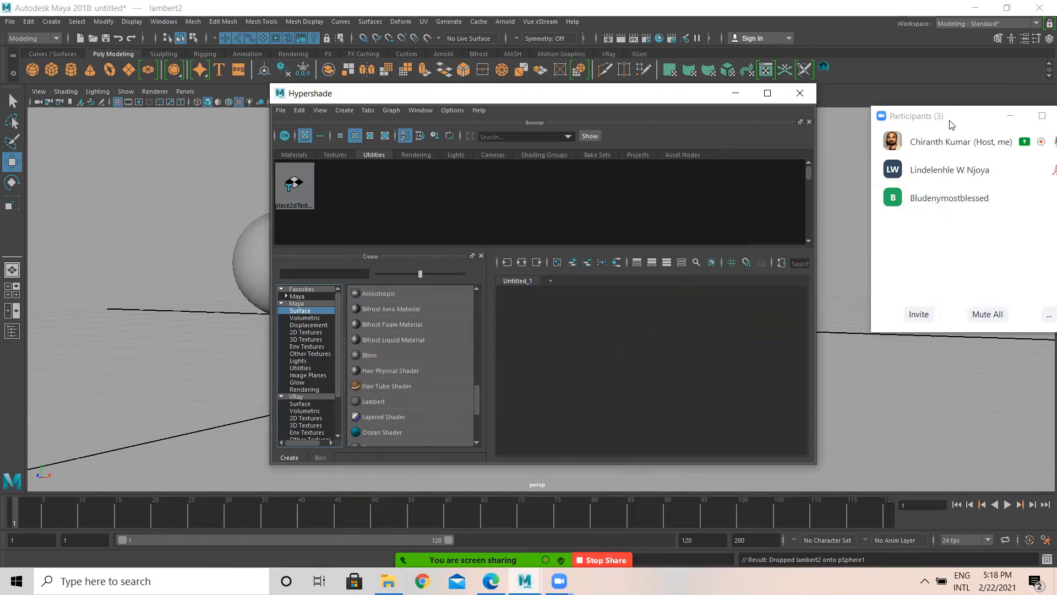
Bring the Zoom participants window fully into view, check the newly joined participant's entry, and move the window clear of Hypershade.
{"action": "left_click_drag", "start_coordinate": [951, 124], "coordinate": [882, 112]}
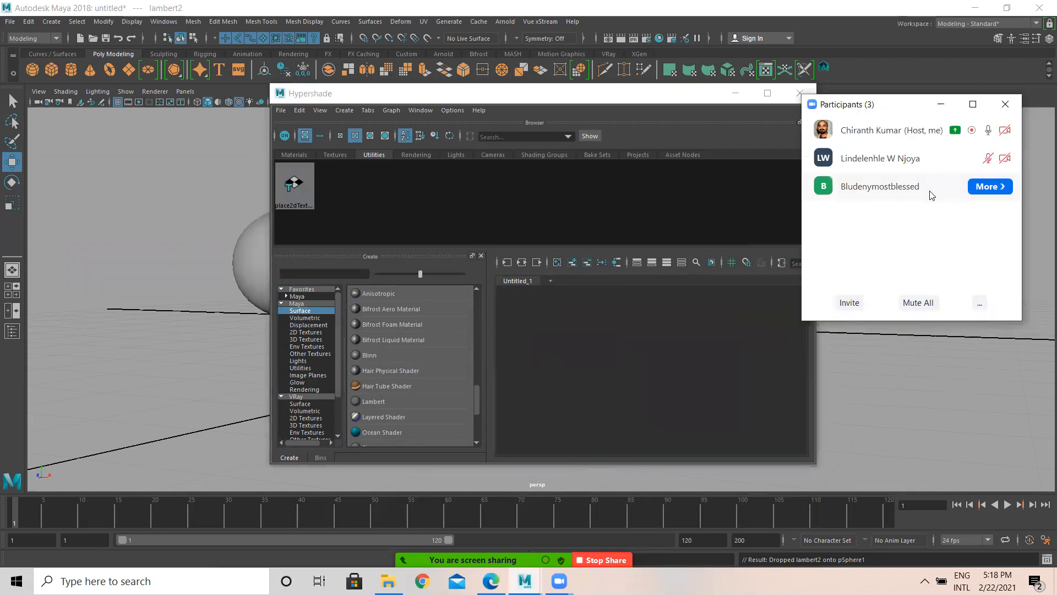
{"action": "mouse_move", "coordinate": [878, 191]}
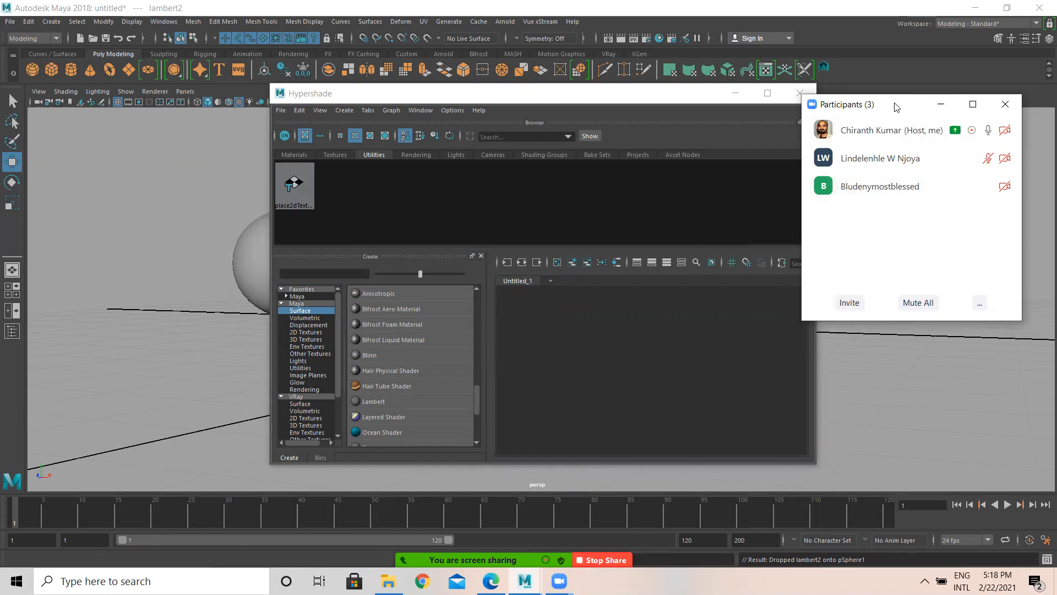
{"action": "left_click_drag", "start_coordinate": [895, 106], "coordinate": [930, 117]}
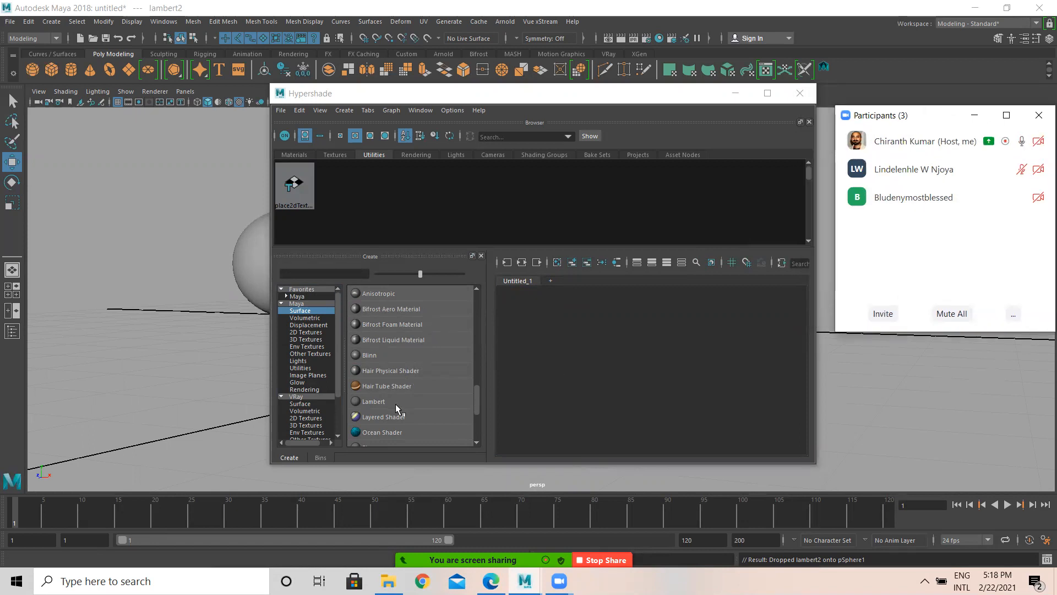
Create a Blinn material and enlarge the icons in the Maya surface shader list.
{"action": "left_click", "coordinate": [372, 355]}
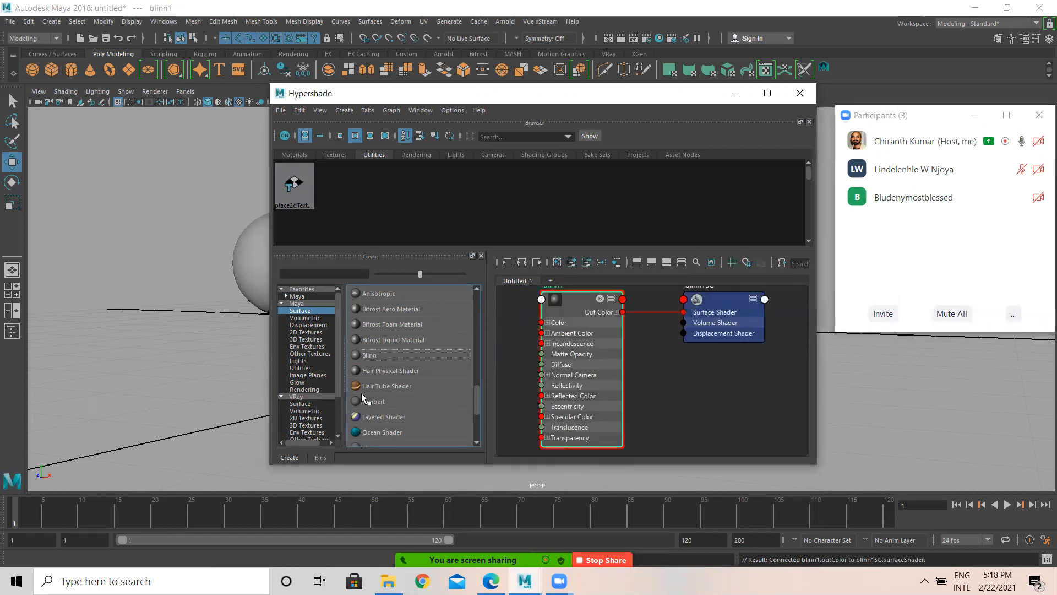
{"action": "scroll", "coordinate": [361, 392], "scroll_direction": "down", "scroll_amount": 4}
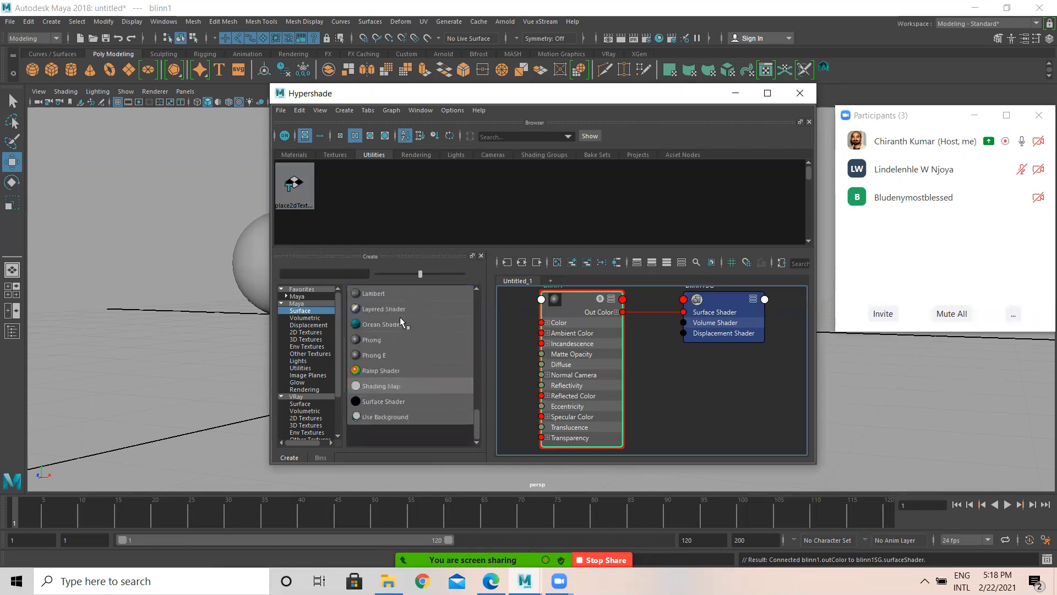
{"action": "left_click_drag", "start_coordinate": [423, 273], "coordinate": [463, 274]}
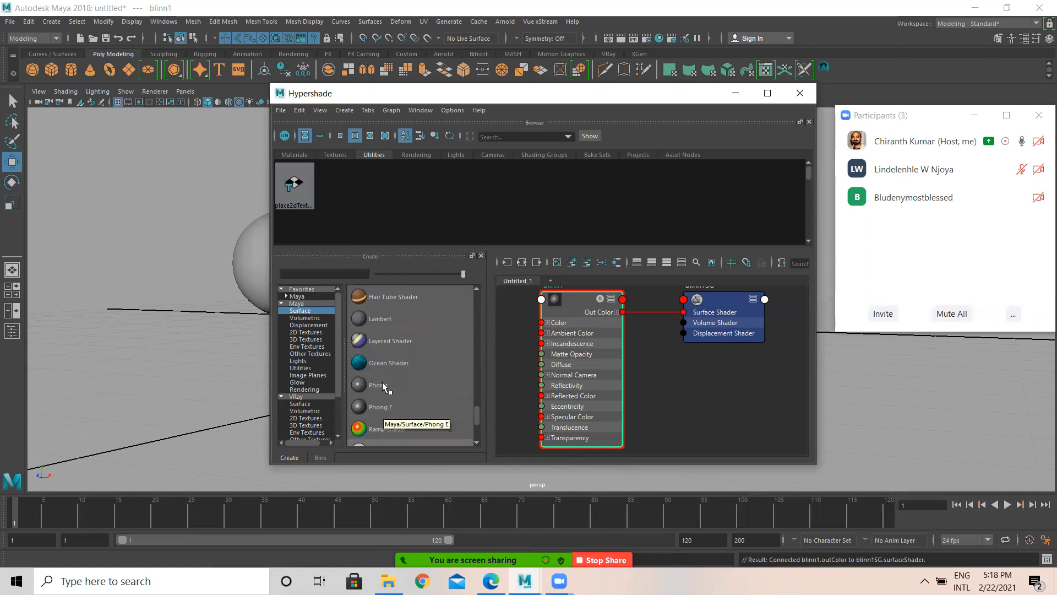
{"action": "scroll", "coordinate": [382, 381], "scroll_direction": "up", "scroll_amount": 2}
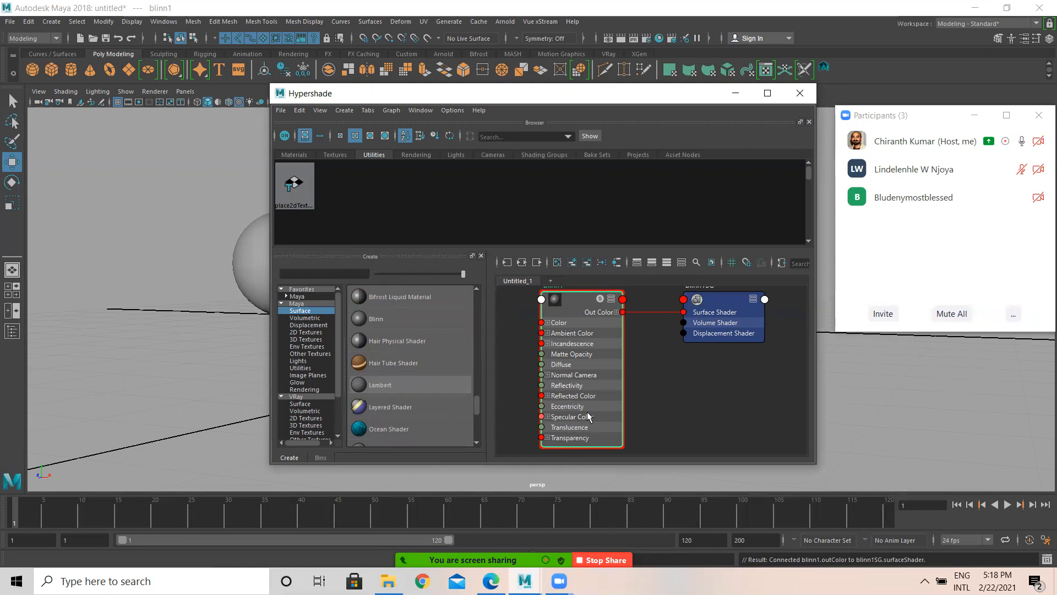
Select the checkered Lambert node in the graph and frame it to compare its attributes with the Blinn's.
{"action": "scroll", "coordinate": [588, 357], "scroll_direction": "up", "scroll_amount": 1}
{"action": "scroll", "coordinate": [588, 356], "scroll_direction": "down", "scroll_amount": 3}
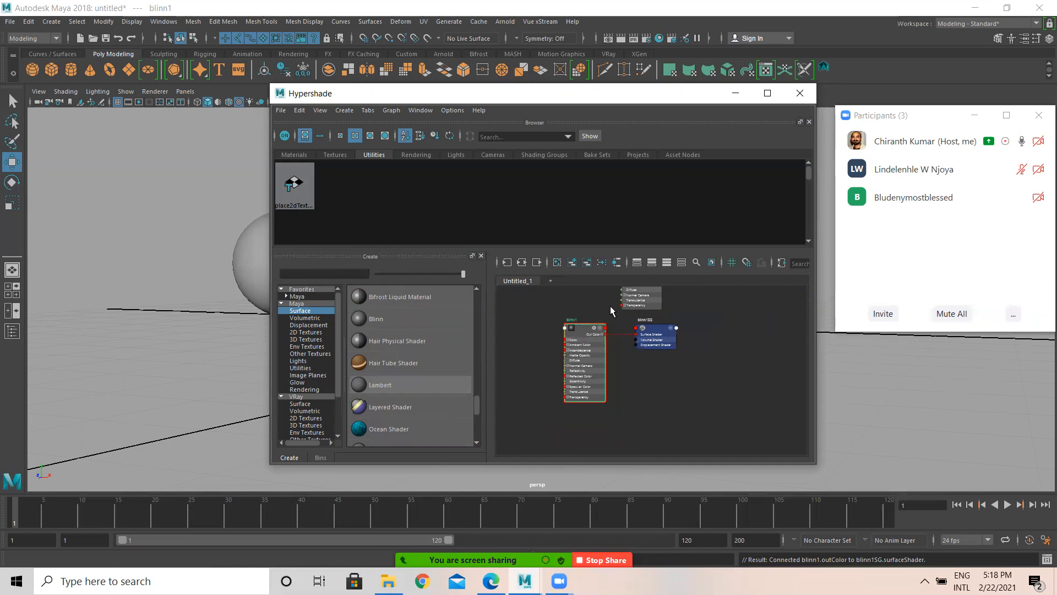
{"action": "left_click", "coordinate": [631, 302]}
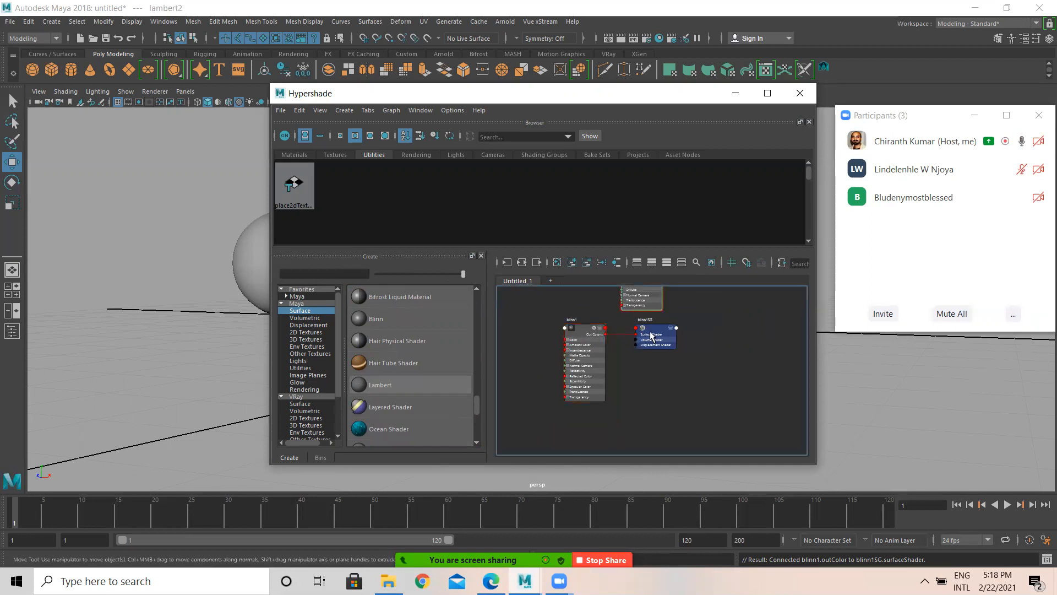
{"action": "key", "text": "f"}
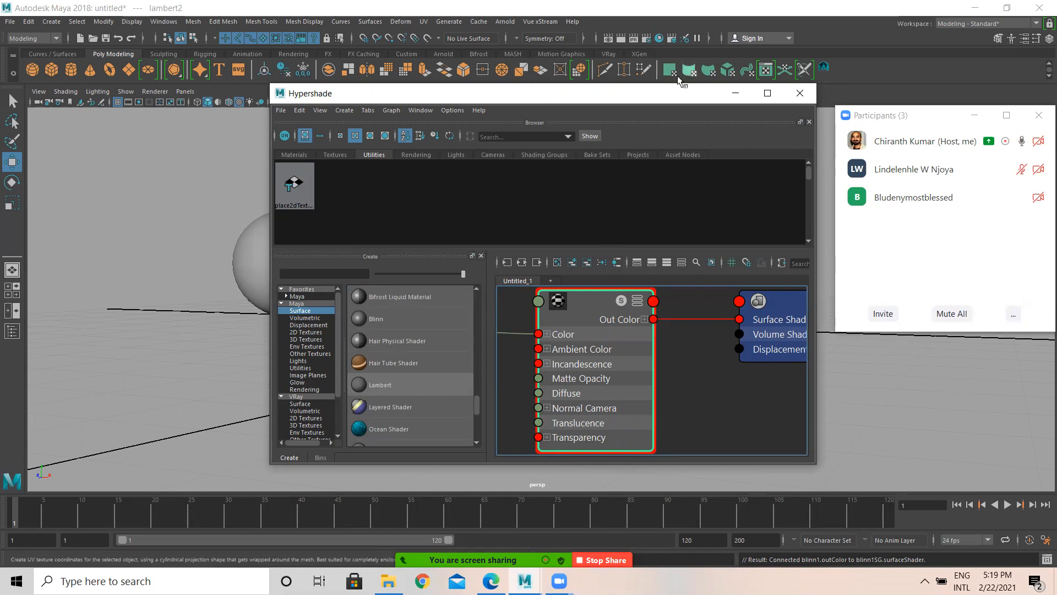
Start an IPR render, switch its renderer to Maya Software, and close the Render View.
{"action": "left_click", "coordinate": [634, 38]}
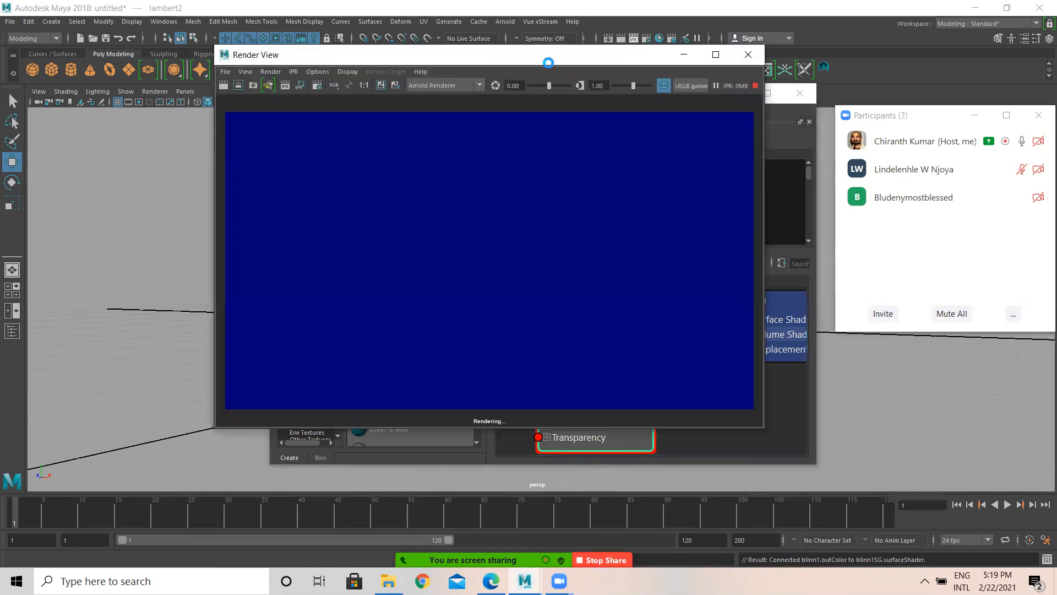
{"action": "left_click", "coordinate": [456, 86]}
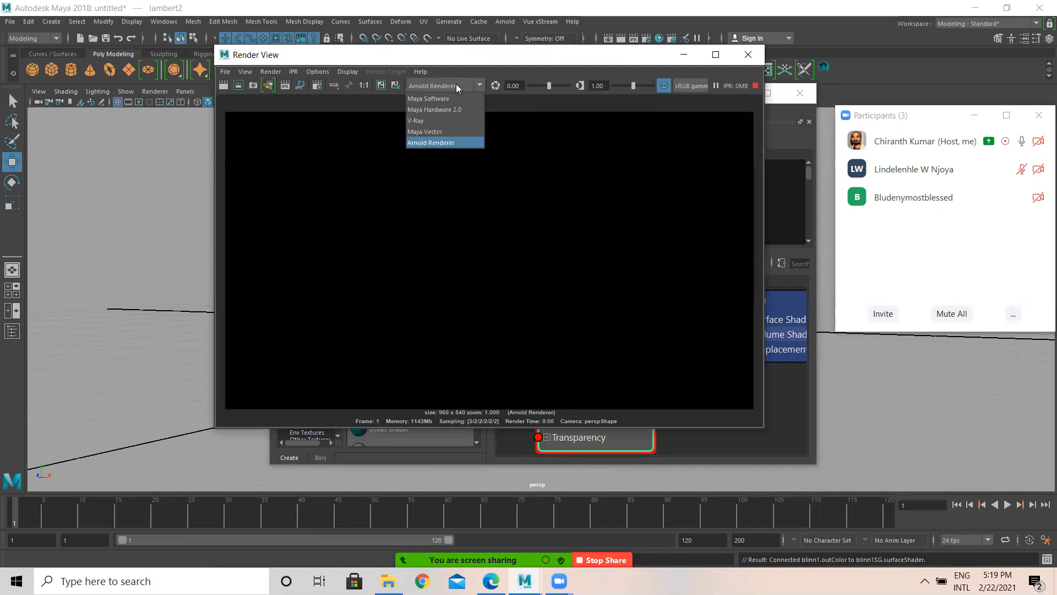
{"action": "left_click", "coordinate": [435, 98]}
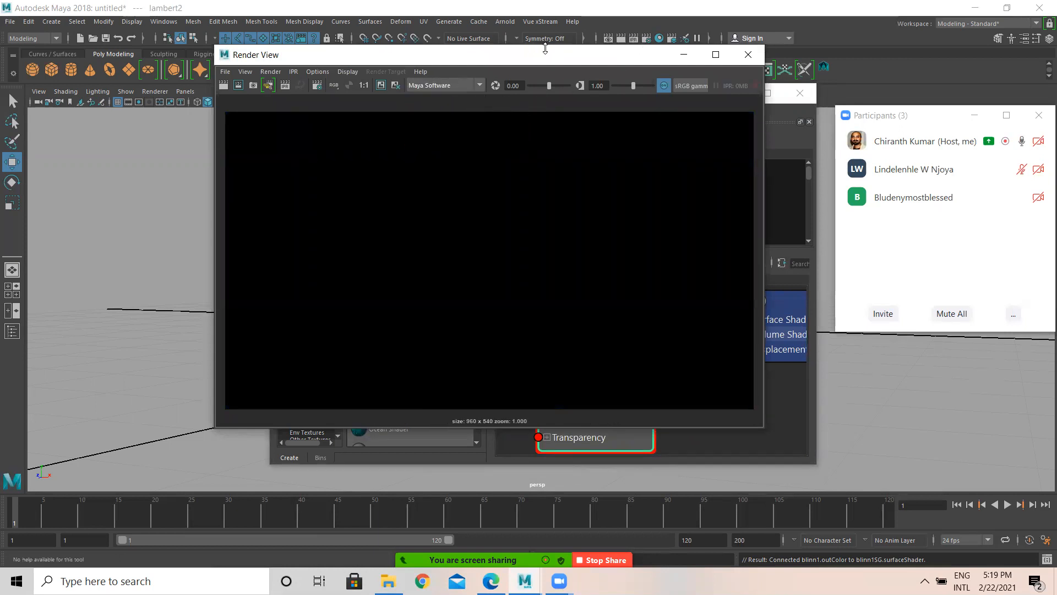
{"action": "left_click", "coordinate": [747, 55]}
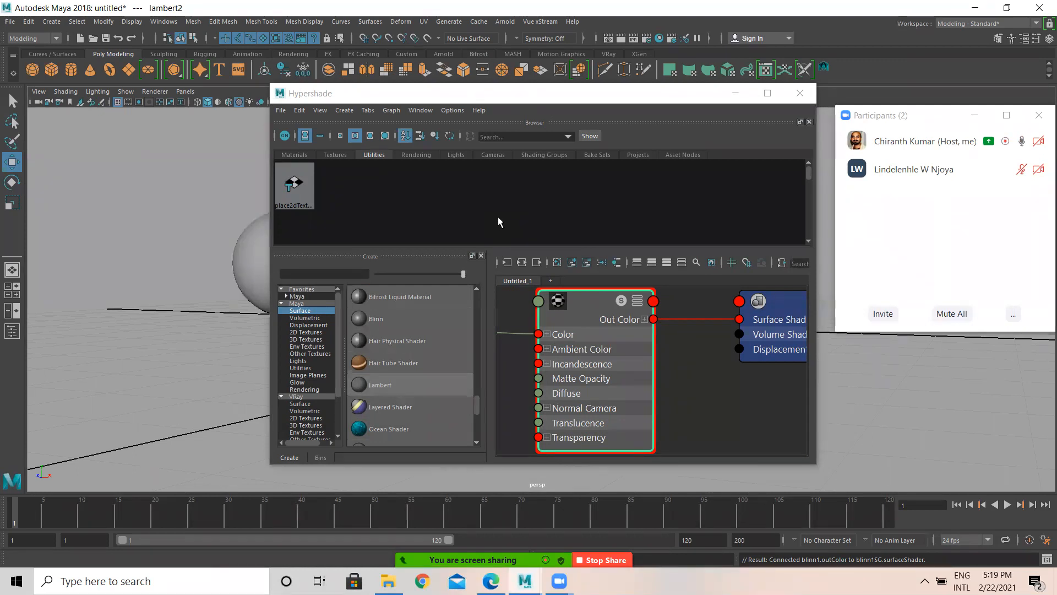
Check the available renderers in the Render Settings, keep Maya Software, and minimize the settings window.
{"action": "left_click", "coordinate": [645, 39]}
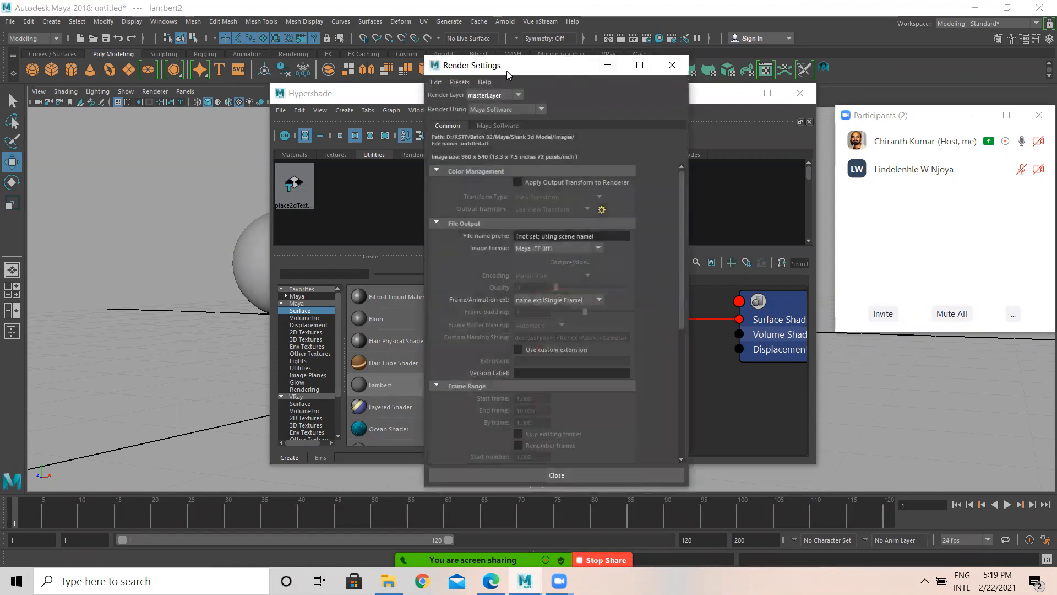
{"action": "left_click", "coordinate": [462, 98]}
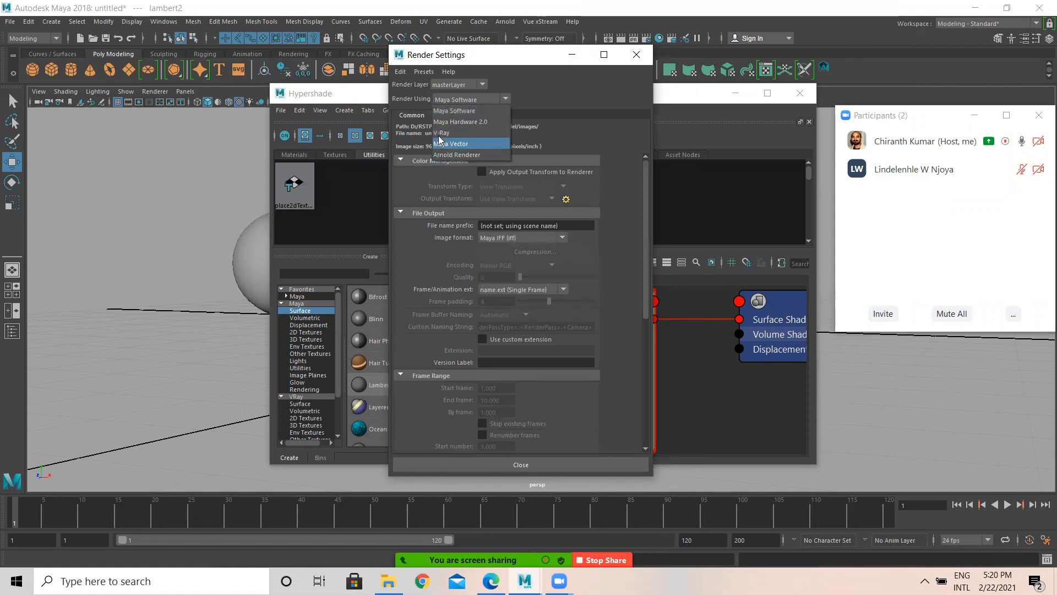
{"action": "left_click", "coordinate": [468, 112]}
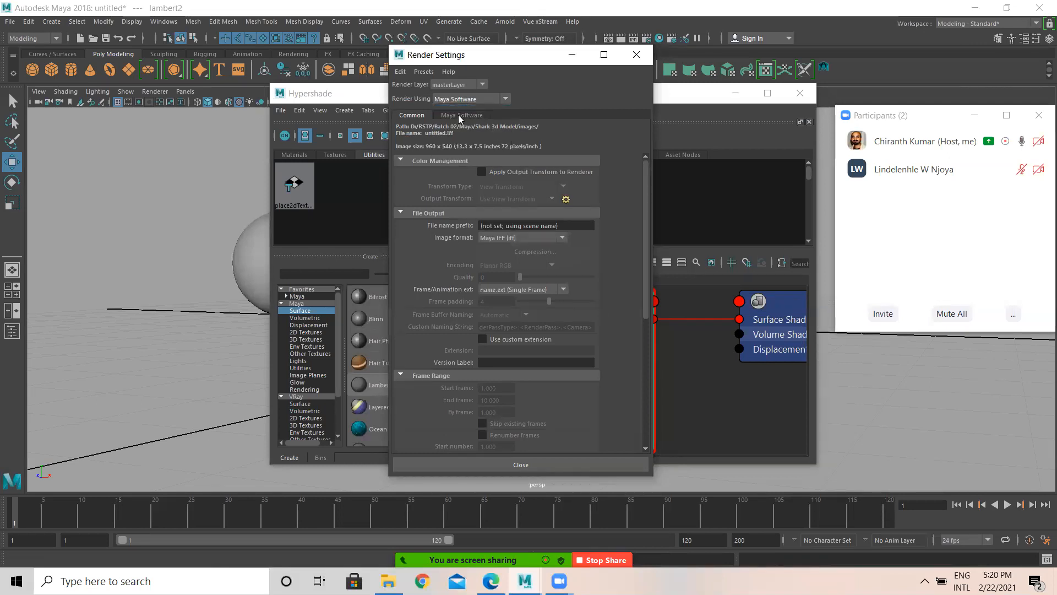
{"action": "left_click", "coordinate": [462, 115]}
{"action": "left_click", "coordinate": [571, 55]}
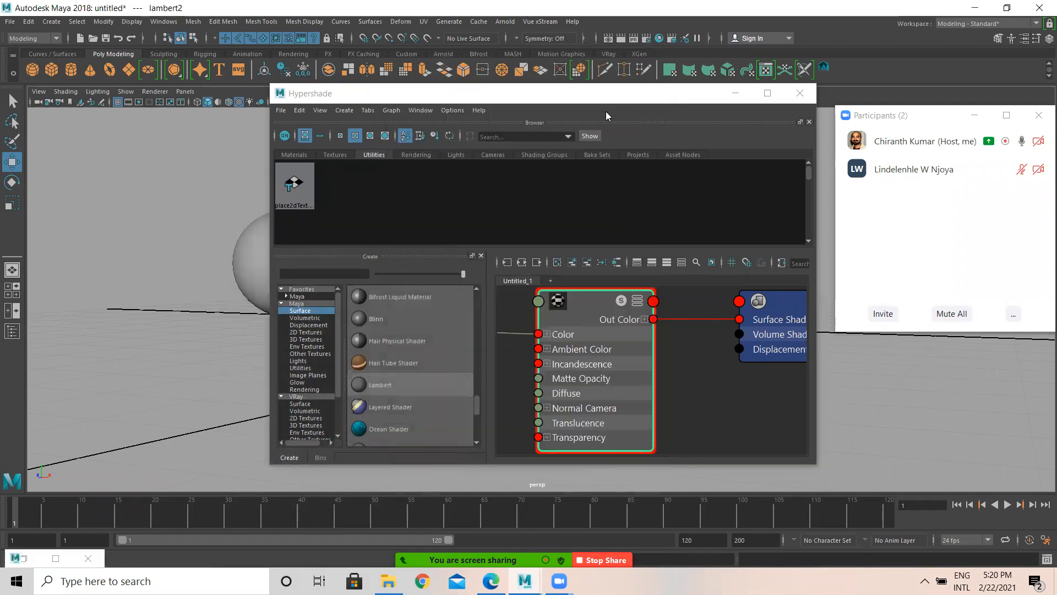
Start an IPR render with a region around all three spheres and move the Render View window lower to uncover Hypershade.
{"action": "left_click", "coordinate": [631, 38]}
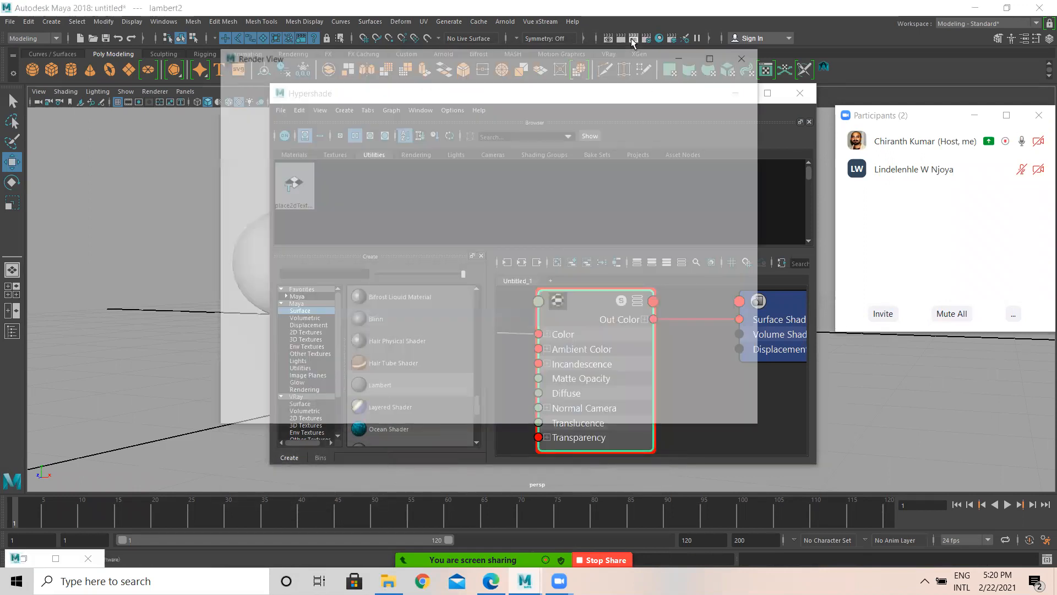
{"action": "left_click_drag", "start_coordinate": [294, 178], "coordinate": [312, 212]}
{"action": "left_click_drag", "start_coordinate": [384, 246], "coordinate": [666, 363]}
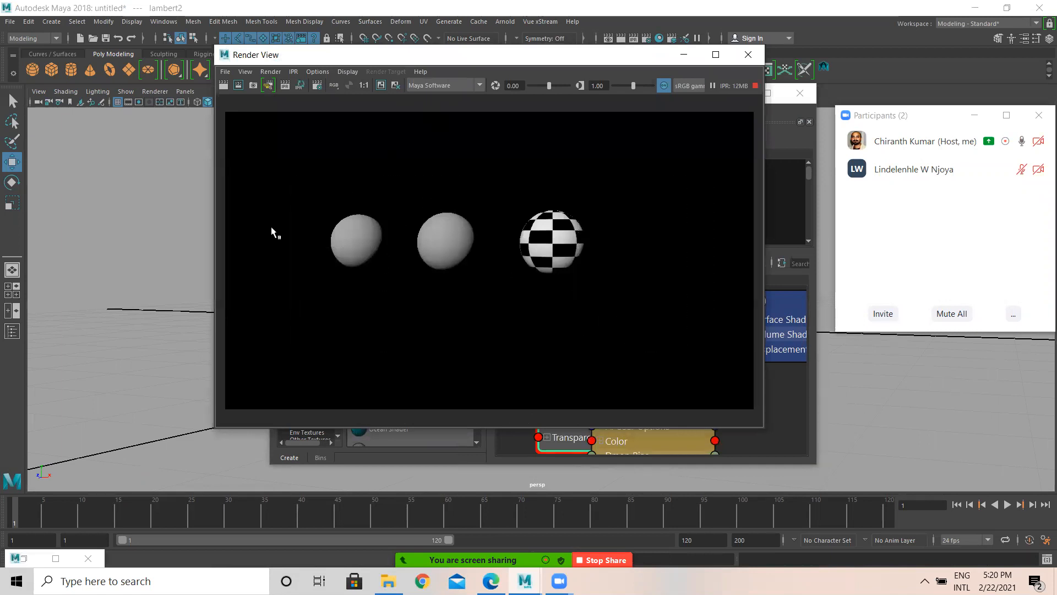
{"action": "left_click_drag", "start_coordinate": [250, 141], "coordinate": [715, 354]}
{"action": "left_click_drag", "start_coordinate": [510, 66], "coordinate": [412, 170]}
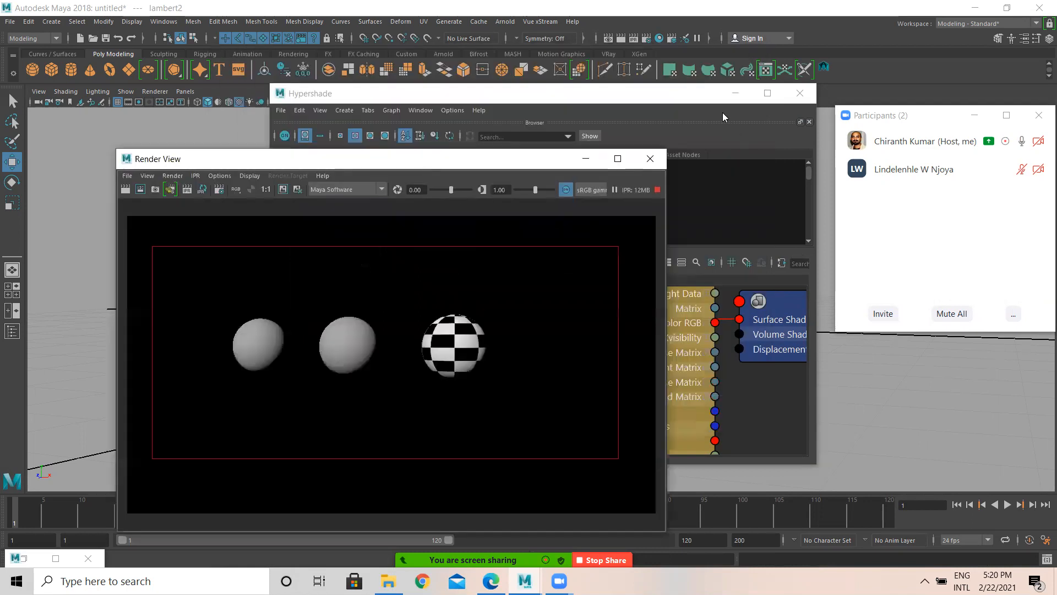
Bring Hypershade to the front and move the default light node clear of the Lambert and Blinn shader networks.
{"action": "left_click", "coordinate": [702, 182]}
{"action": "scroll", "coordinate": [657, 361], "scroll_direction": "down", "scroll_amount": 3}
{"action": "left_click", "coordinate": [725, 418]}
{"action": "left_click_drag", "start_coordinate": [636, 288], "coordinate": [768, 297]}
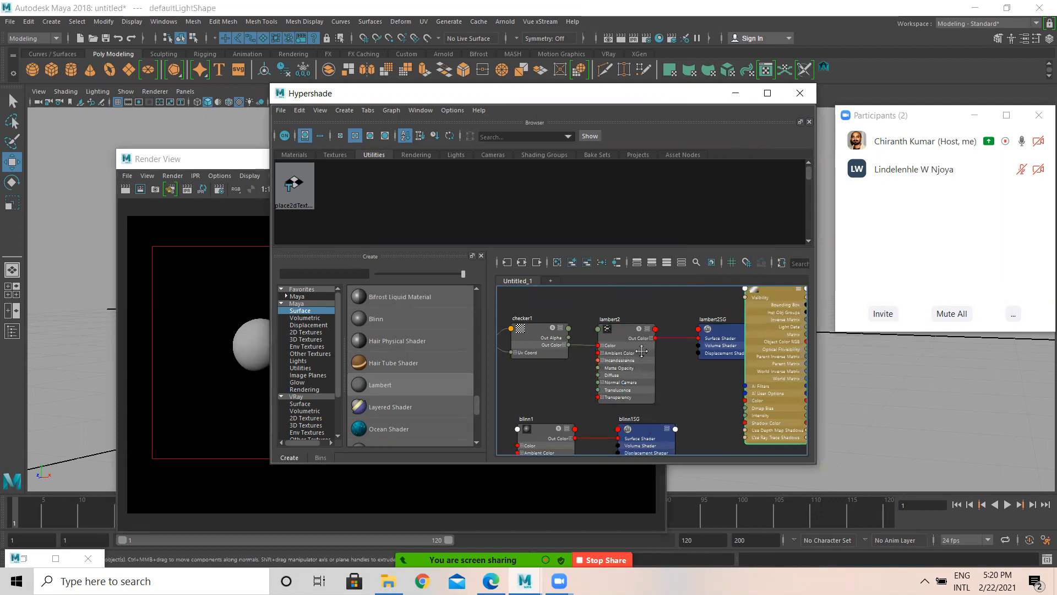
{"action": "scroll", "coordinate": [638, 351], "scroll_direction": "up", "scroll_amount": 3}
{"action": "middle_click_drag", "start_coordinate": [627, 395], "coordinate": [637, 244], "text": "alt"}
{"action": "middle_click_drag", "start_coordinate": [616, 318], "coordinate": [748, 253], "text": "alt"}
{"action": "scroll", "coordinate": [634, 348], "scroll_direction": "down", "scroll_amount": 2}
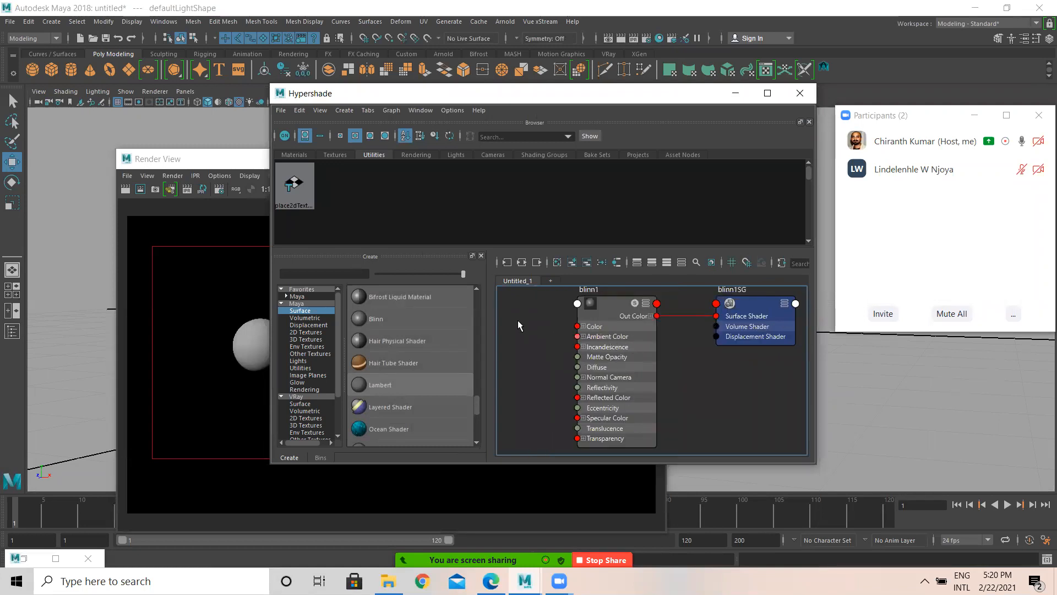
Browse the Maya 2D textures, from the V-Ray entries through Bulge and Checker to Water.
{"action": "left_click", "coordinate": [303, 331]}
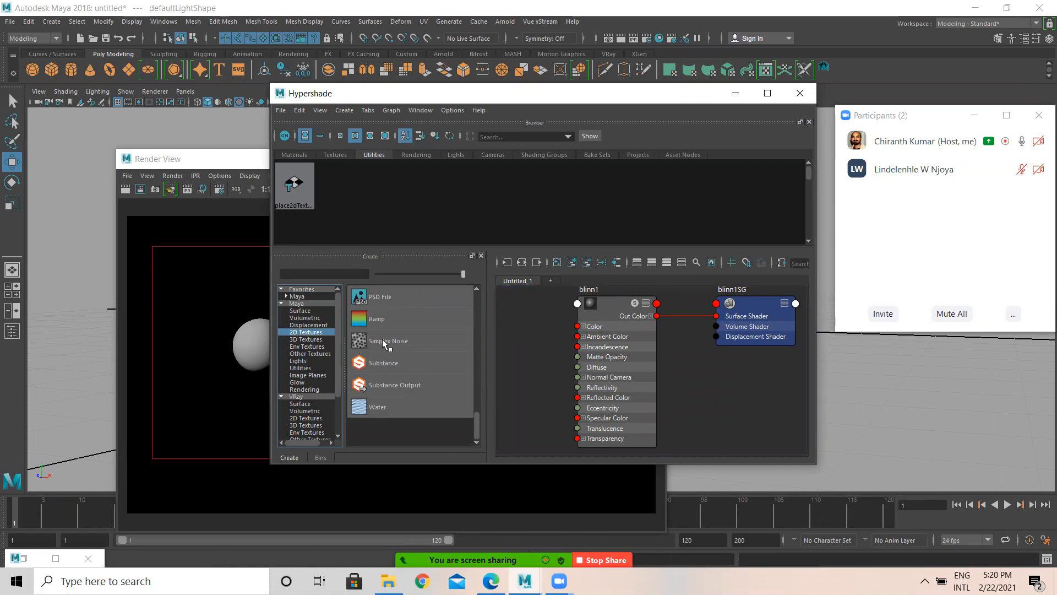
{"action": "scroll", "coordinate": [398, 336], "scroll_direction": "up", "scroll_amount": 4}
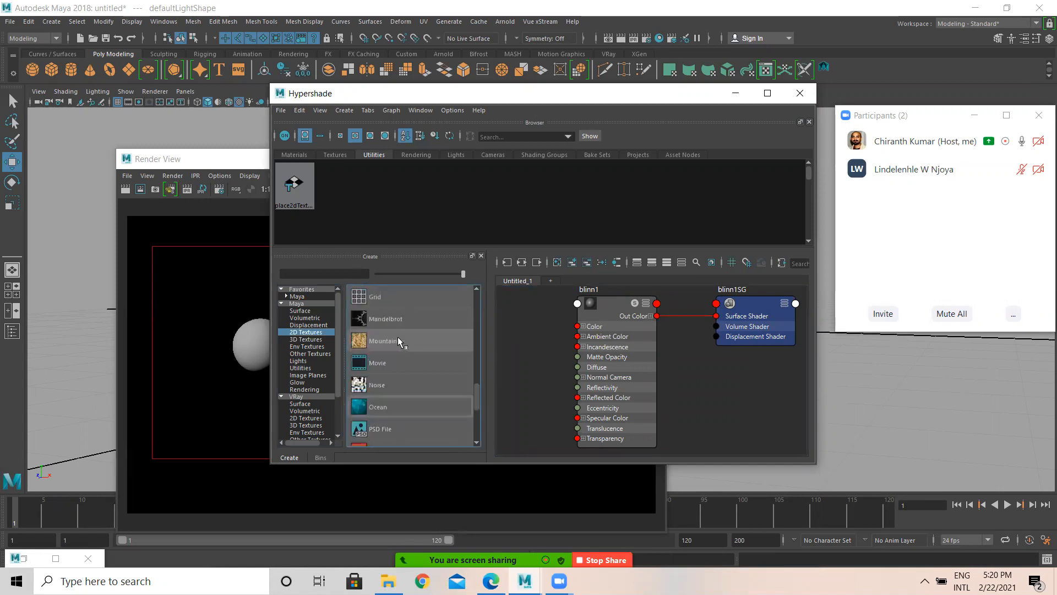
{"action": "scroll", "coordinate": [397, 340], "scroll_direction": "up", "scroll_amount": 1}
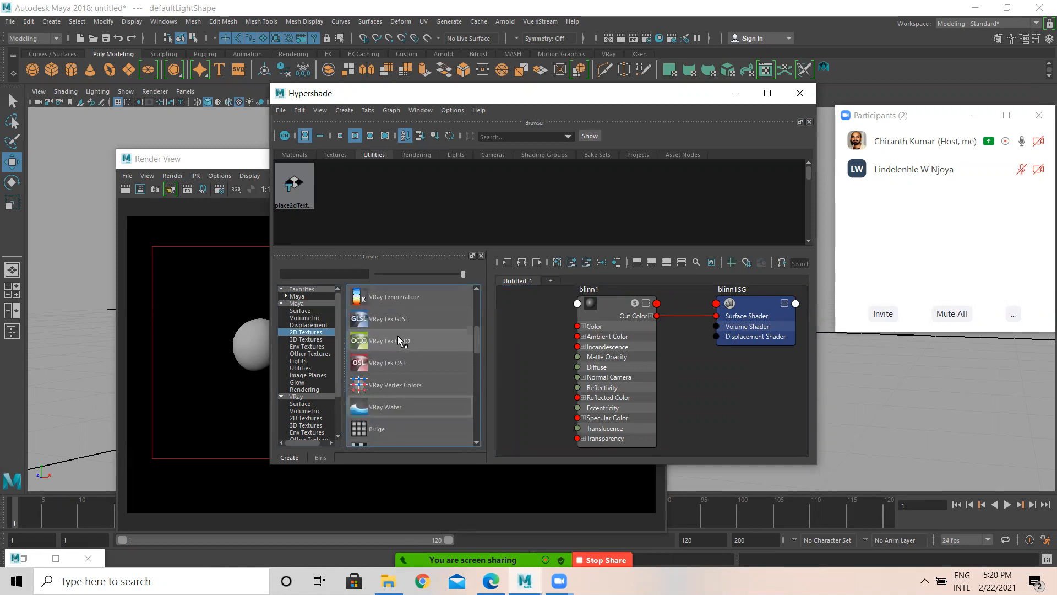
{"action": "scroll", "coordinate": [398, 340], "scroll_direction": "down", "scroll_amount": 2}
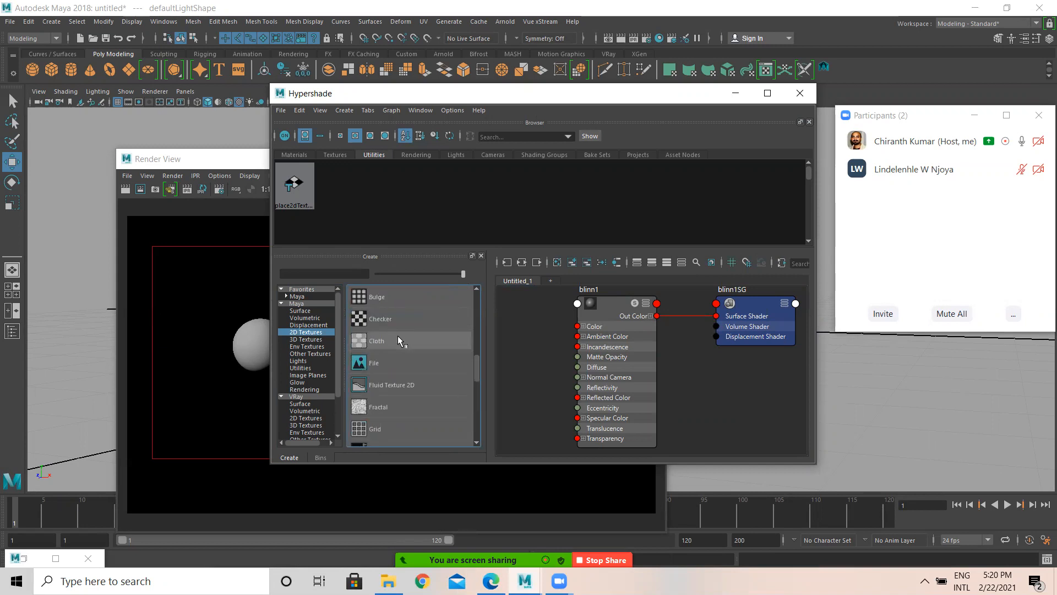
{"action": "scroll", "coordinate": [397, 338], "scroll_direction": "down", "scroll_amount": 1}
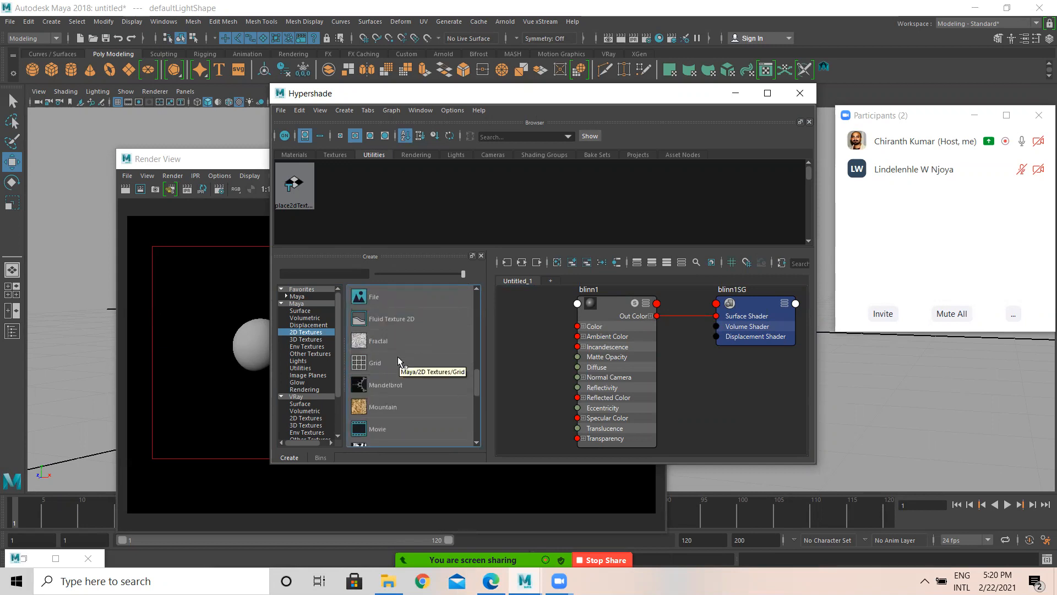
{"action": "scroll", "coordinate": [398, 359], "scroll_direction": "down", "scroll_amount": 2}
{"action": "scroll", "coordinate": [397, 362], "scroll_direction": "down", "scroll_amount": 1}
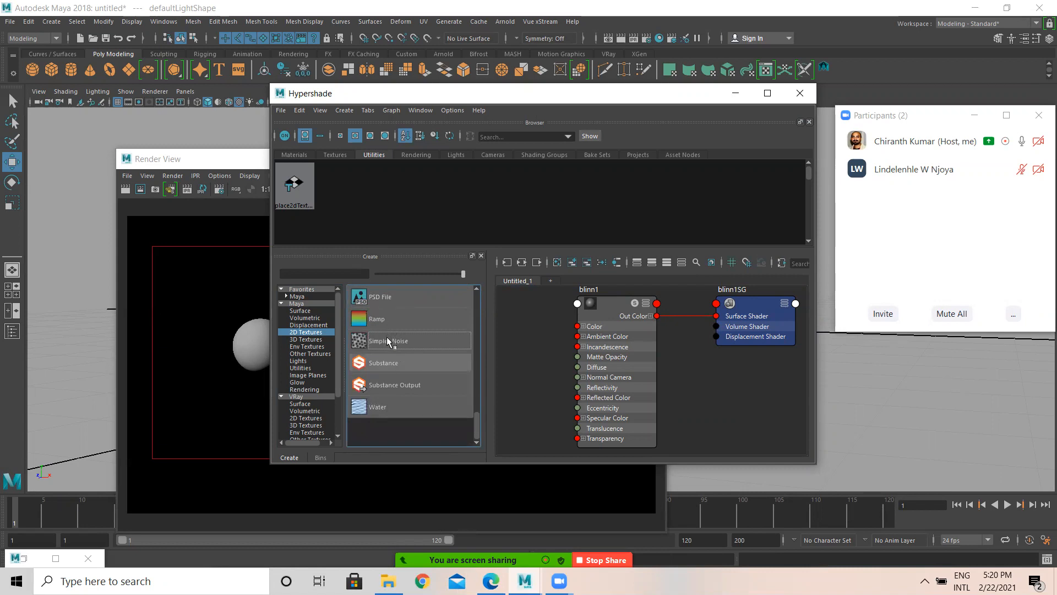
{"action": "scroll", "coordinate": [386, 336], "scroll_direction": "up", "scroll_amount": 1}
{"action": "scroll", "coordinate": [388, 339], "scroll_direction": "down", "scroll_amount": 10}
{"action": "scroll", "coordinate": [398, 346], "scroll_direction": "up", "scroll_amount": 3}
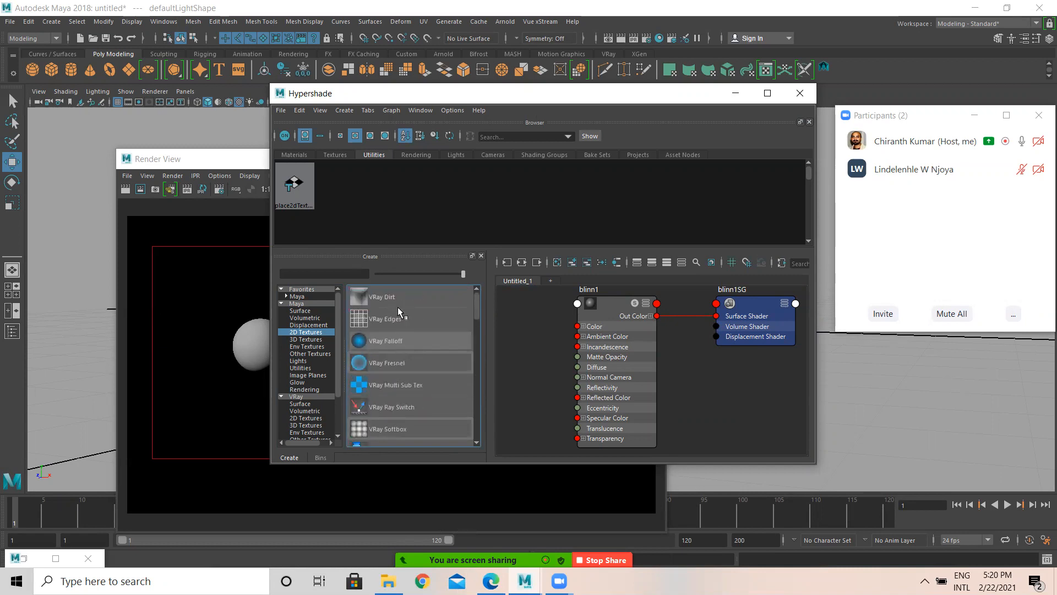
{"action": "scroll", "coordinate": [397, 309], "scroll_direction": "down", "scroll_amount": 3}
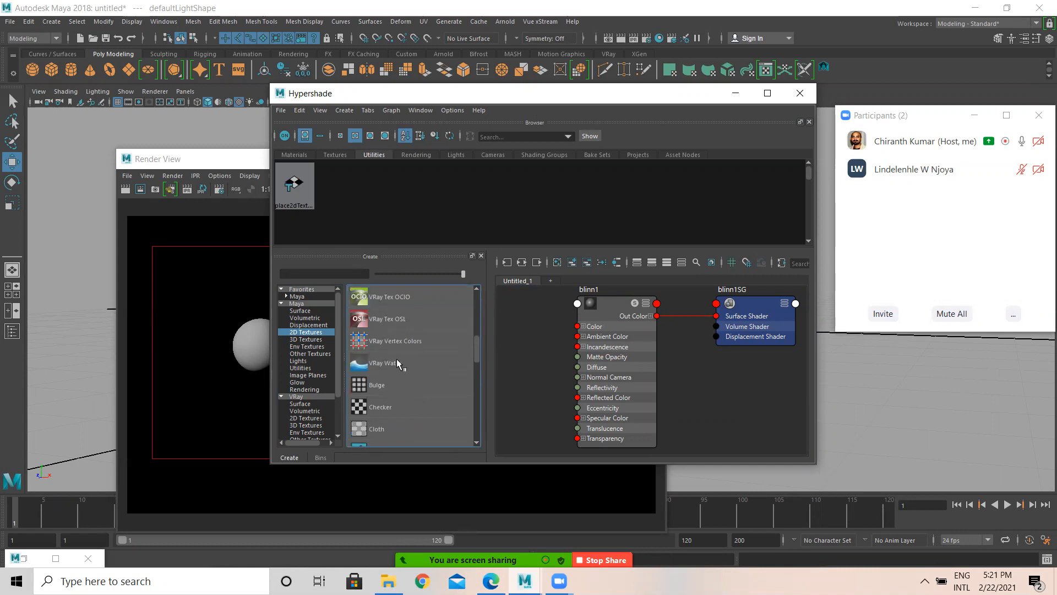
Create a Bulge texture and place its nodes in front of the Blinn material's inputs.
{"action": "left_click", "coordinate": [385, 387]}
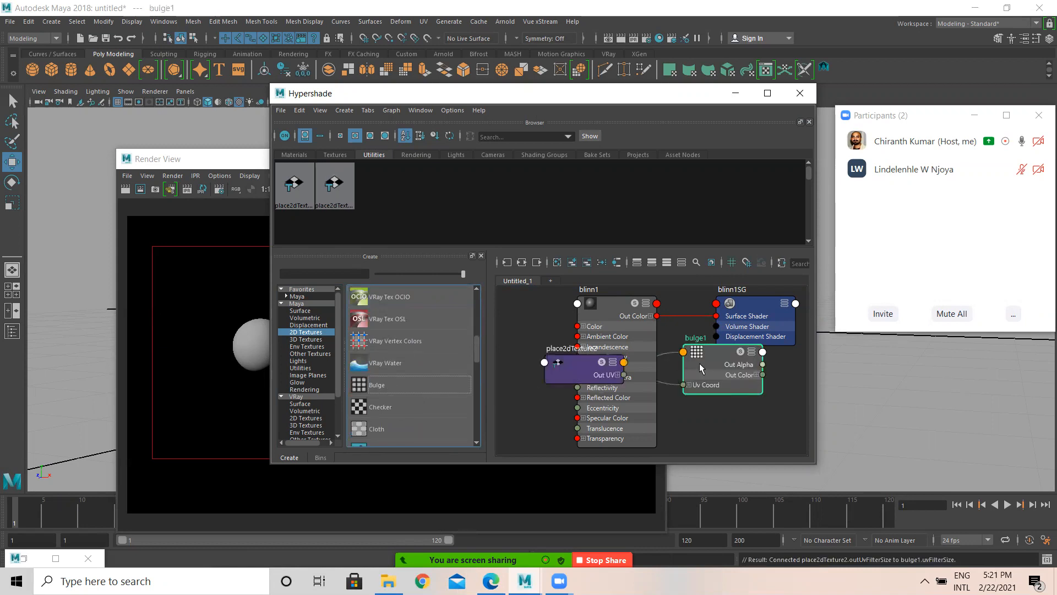
{"action": "scroll", "coordinate": [702, 379], "scroll_direction": "down", "scroll_amount": 2}
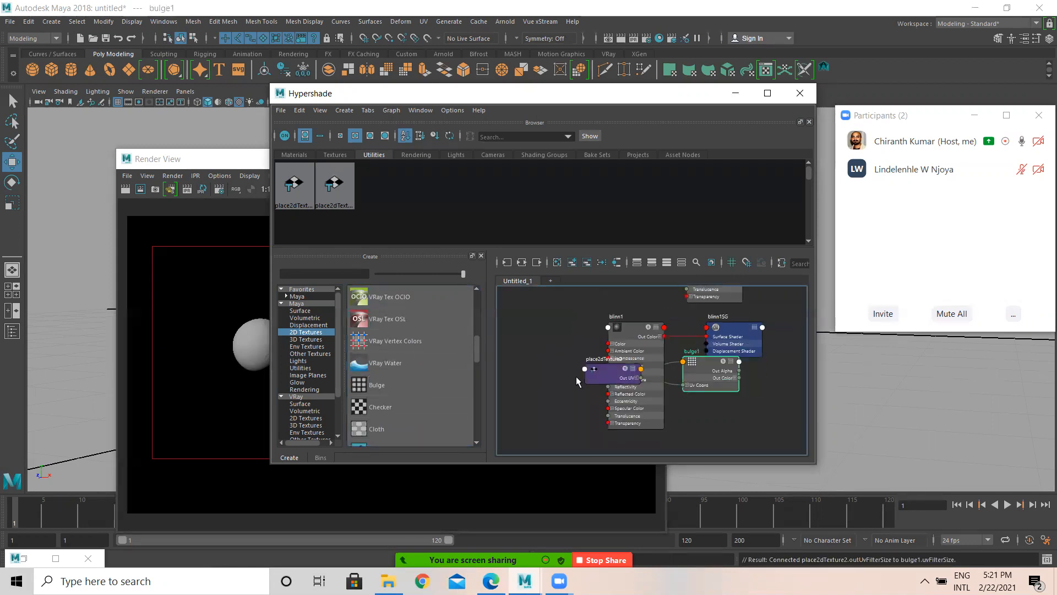
{"action": "left_click", "coordinate": [605, 374]}
{"action": "left_click_drag", "start_coordinate": [699, 380], "coordinate": [552, 338]}
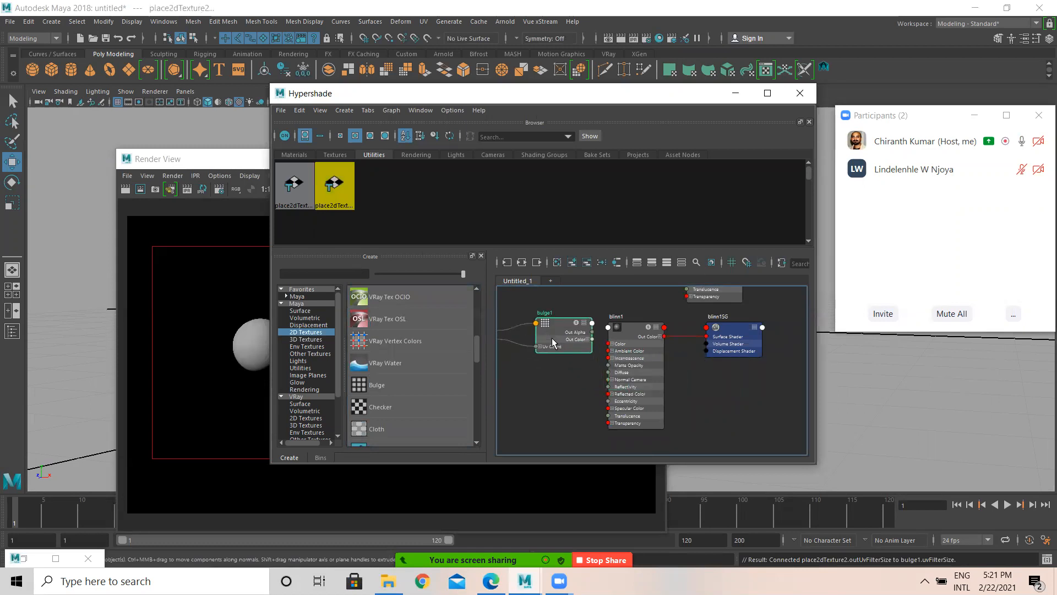
{"action": "left_click", "coordinate": [558, 410]}
Connect the Bulge texture's Out Color to the Blinn material's Color input.
{"action": "scroll", "coordinate": [581, 369], "scroll_direction": "up", "scroll_amount": 5}
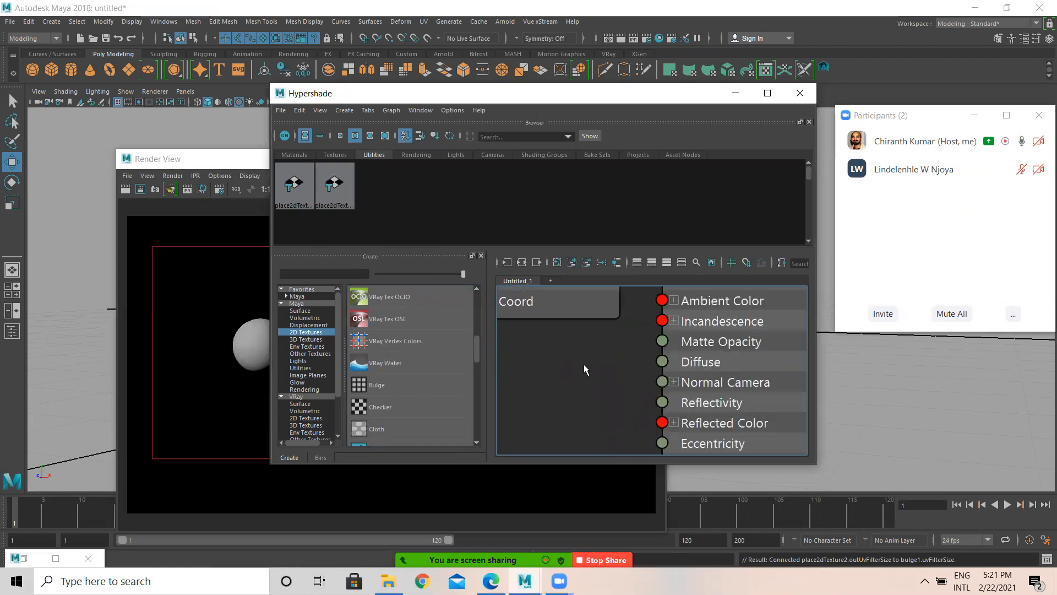
{"action": "left_click_drag", "start_coordinate": [609, 305], "coordinate": [642, 305]}
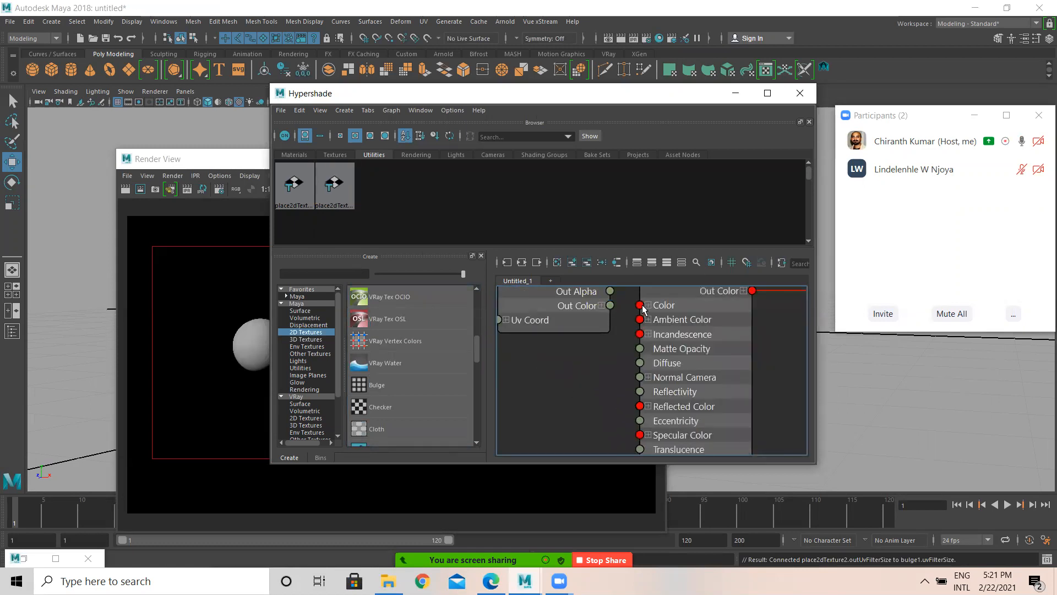
{"action": "scroll", "coordinate": [684, 336], "scroll_direction": "down", "scroll_amount": 5}
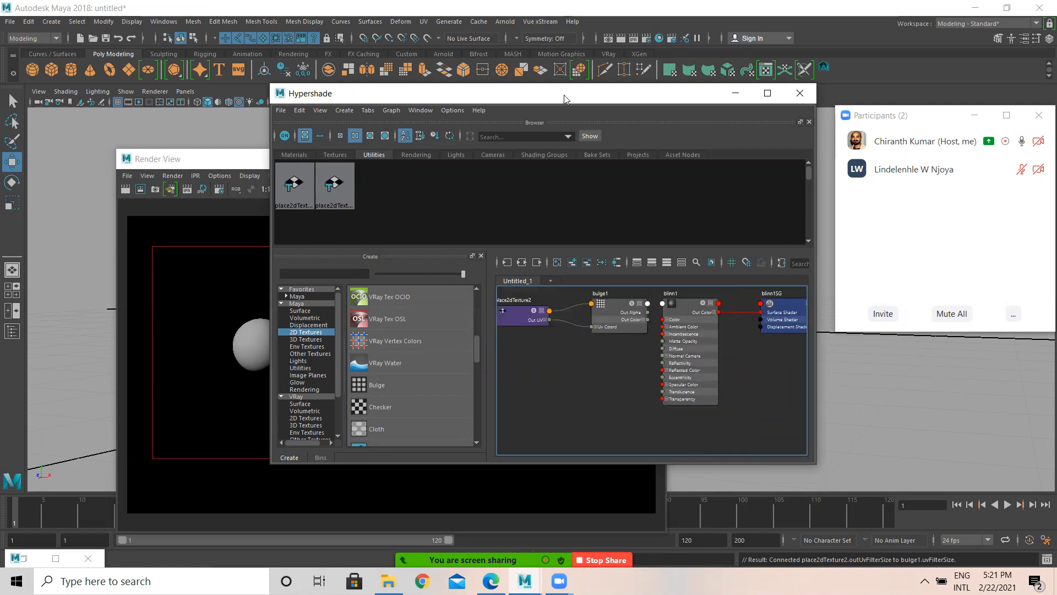
Move the Hypershade and Render View windows off the spheres and assign the Blinn material to the middle sphere.
{"action": "left_click_drag", "start_coordinate": [562, 99], "coordinate": [474, 237]}
{"action": "left_click_drag", "start_coordinate": [457, 160], "coordinate": [362, 271]}
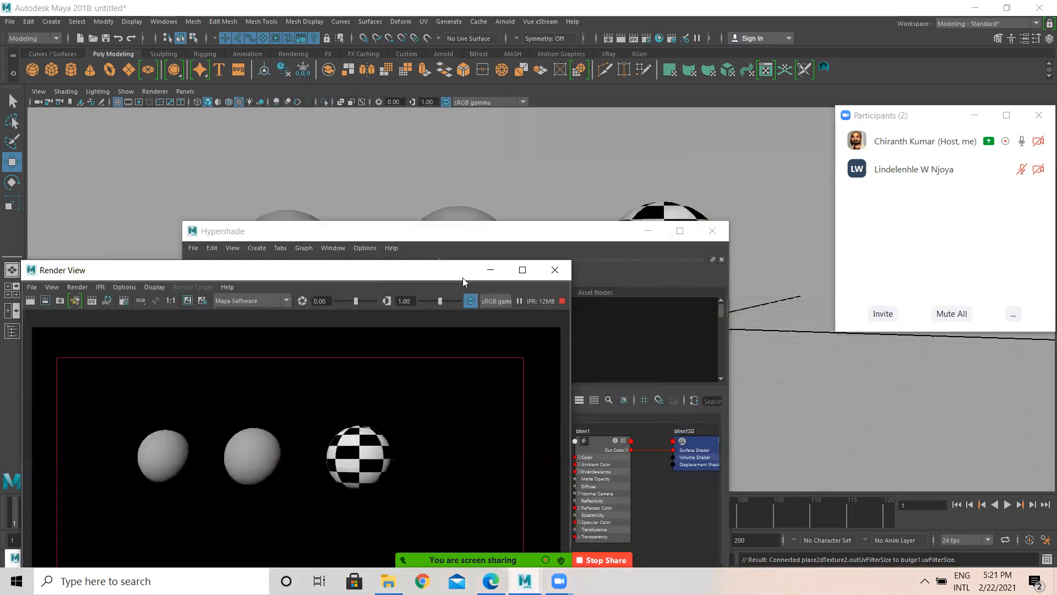
{"action": "left_click", "coordinate": [598, 234]}
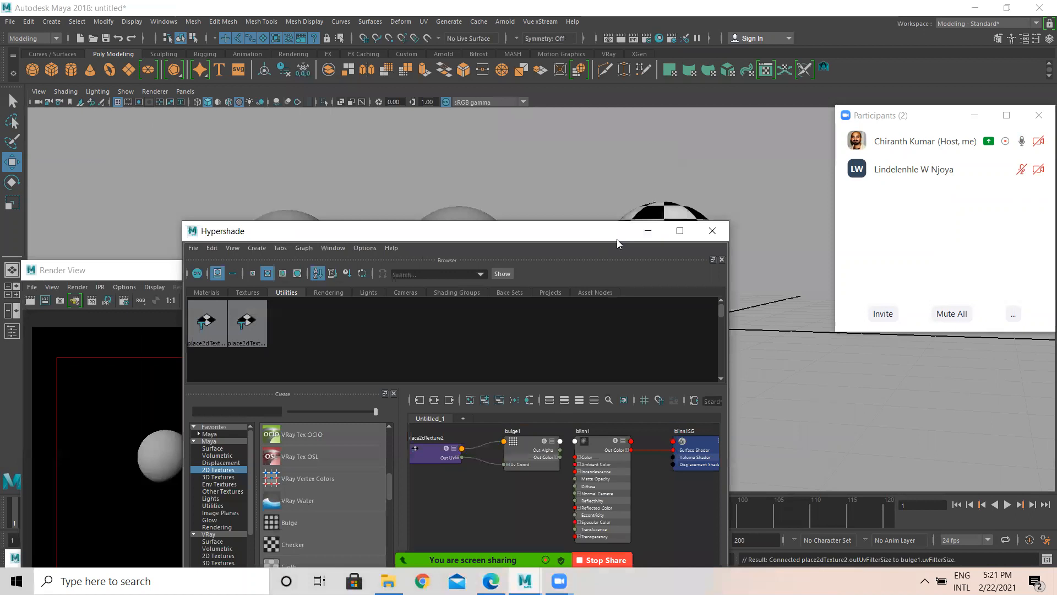
{"action": "left_click_drag", "start_coordinate": [617, 239], "coordinate": [645, 298]}
{"action": "middle_click_drag", "start_coordinate": [626, 502], "coordinate": [467, 243]}
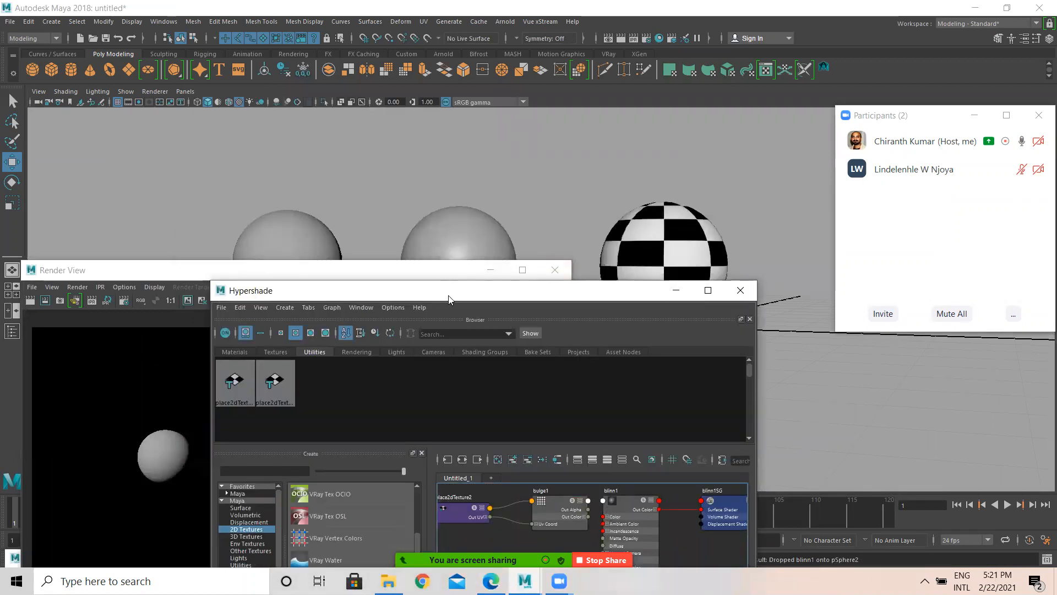
Connect the Bulge texture's Out Color to the Blinn's Color input again and view the spheres in the Render View.
{"action": "left_click_drag", "start_coordinate": [459, 288], "coordinate": [556, 109]}
{"action": "left_click", "coordinate": [303, 404]}
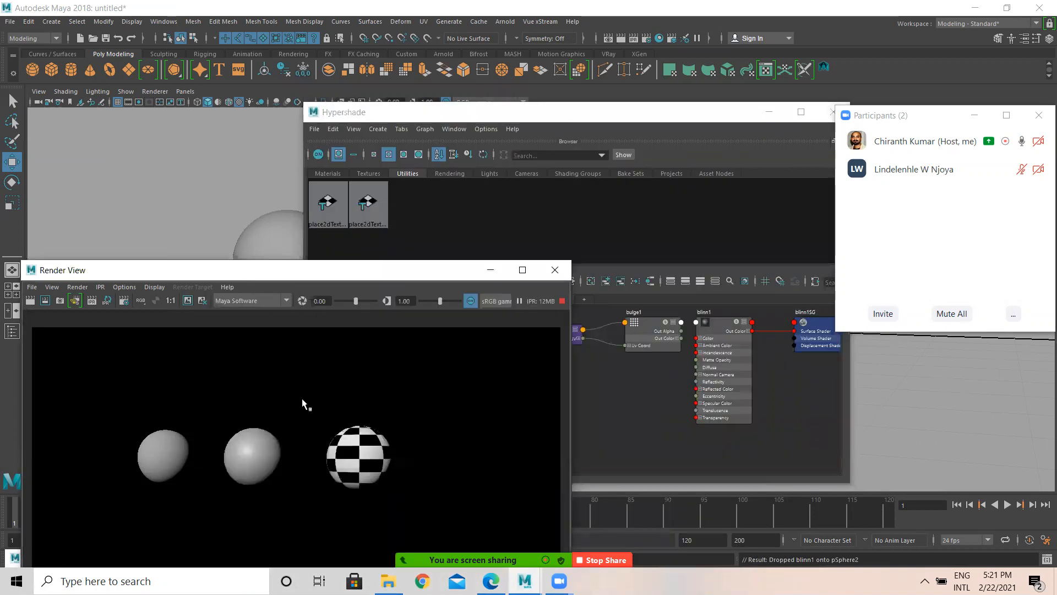
{"action": "left_click_drag", "start_coordinate": [283, 279], "coordinate": [271, 289]}
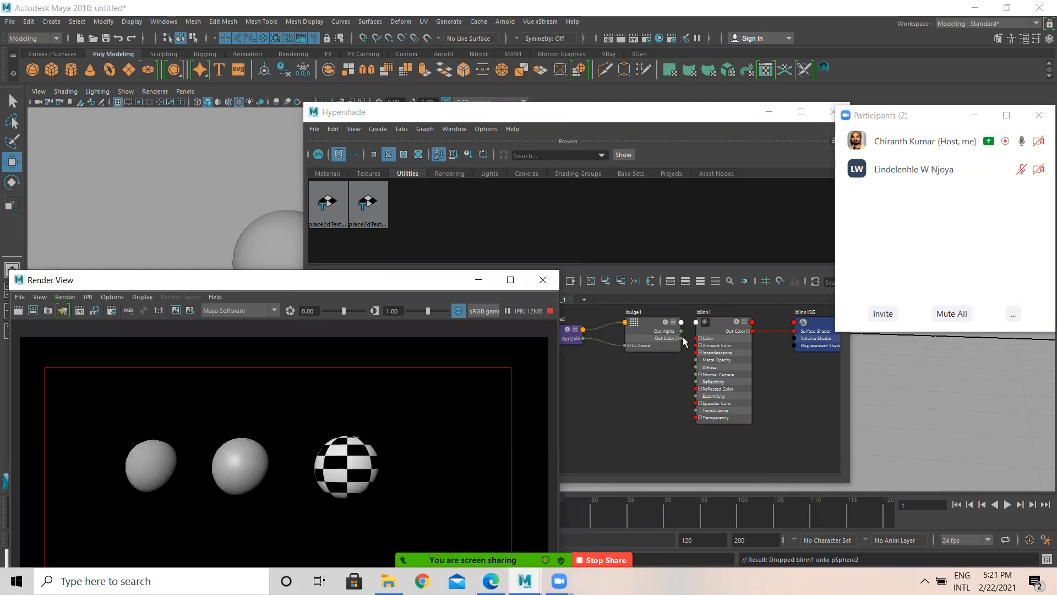
{"action": "left_click_drag", "start_coordinate": [683, 339], "coordinate": [697, 338]}
{"action": "left_click", "coordinate": [192, 285]}
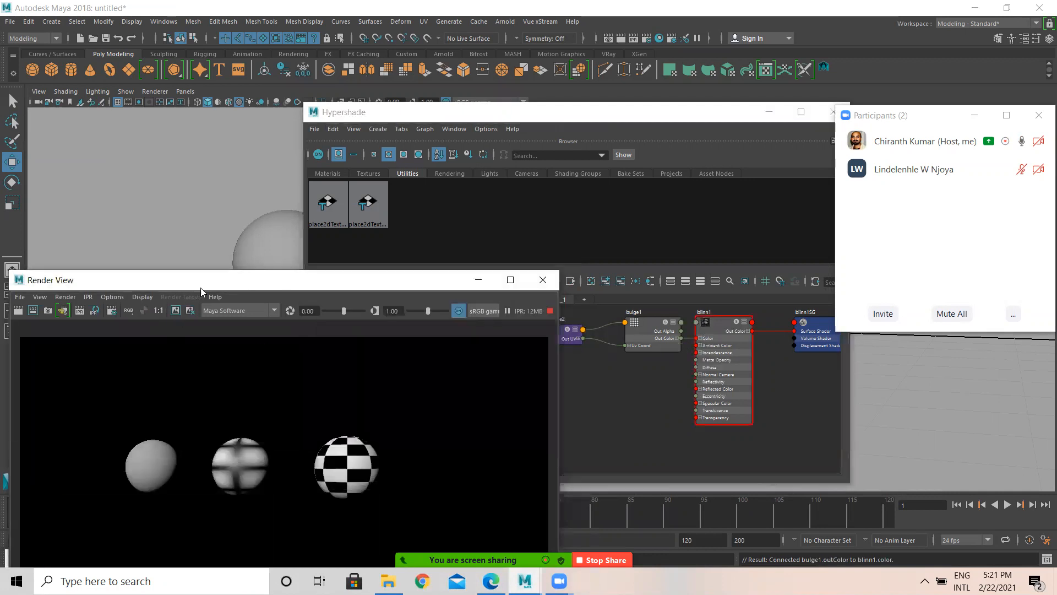
{"action": "left_click_drag", "start_coordinate": [259, 280], "coordinate": [383, 142]}
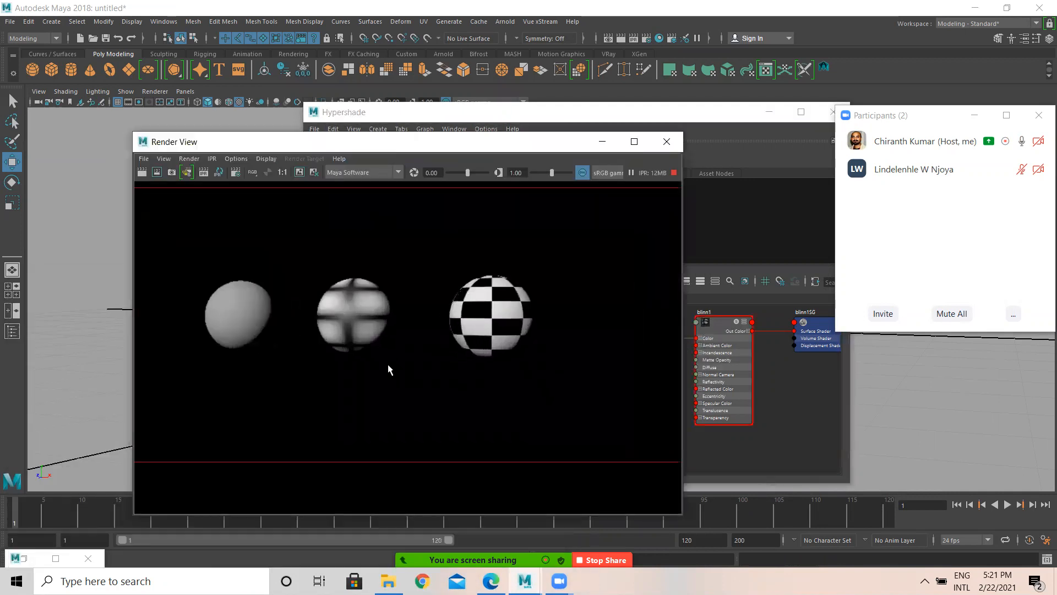
{"action": "scroll", "coordinate": [341, 327], "scroll_direction": "down", "scroll_amount": 1}
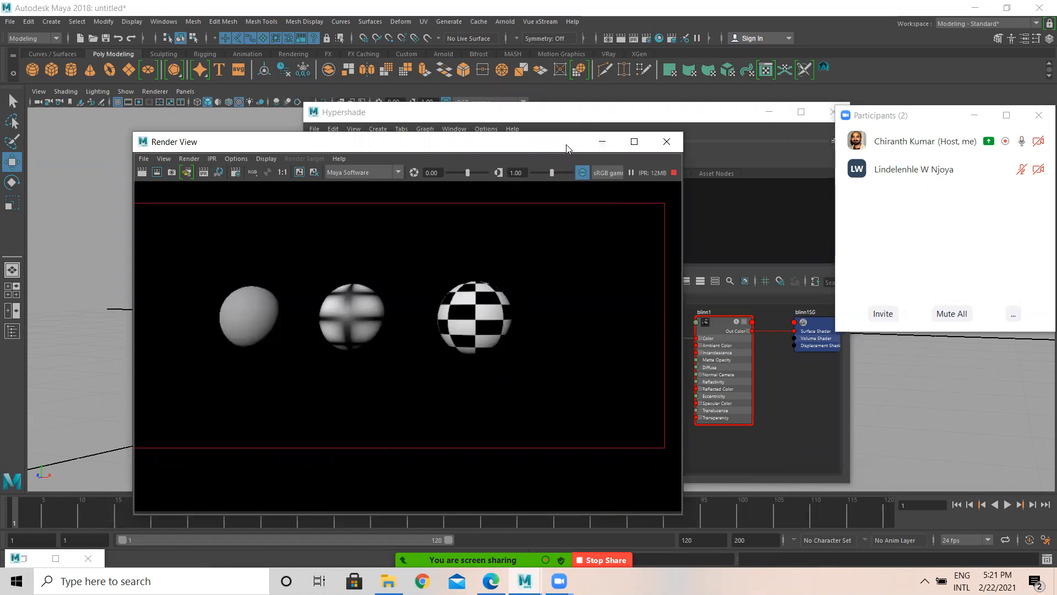
Disconnect the Bulge texture from the Blinn's Color input and select the Blinn material node.
{"action": "left_click_drag", "start_coordinate": [567, 148], "coordinate": [457, 388]}
{"action": "left_click", "coordinate": [690, 354]}
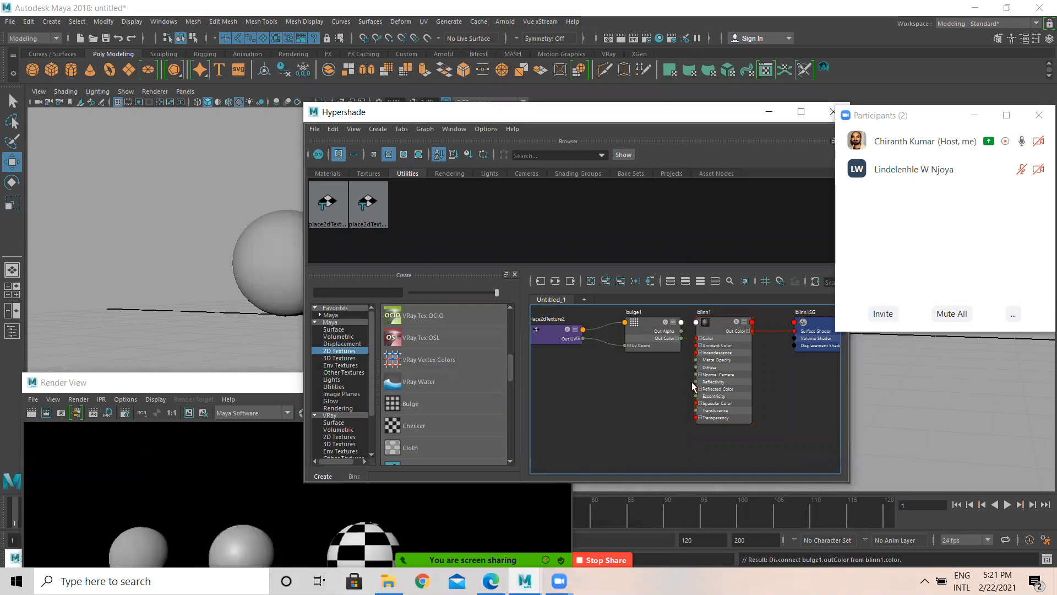
{"action": "left_click", "coordinate": [717, 332]}
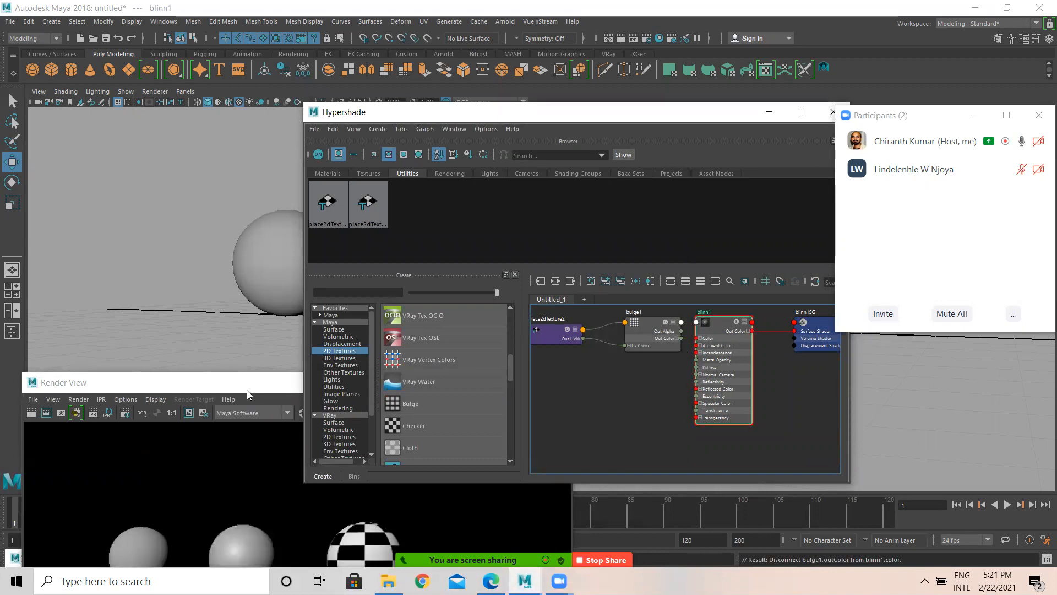
{"action": "left_click", "coordinate": [250, 392]}
{"action": "left_click", "coordinate": [730, 332]}
Open the Blinn material in the Attribute Editor and arrange it beside Hypershade and the Render View.
{"action": "left_click", "coordinate": [973, 115]}
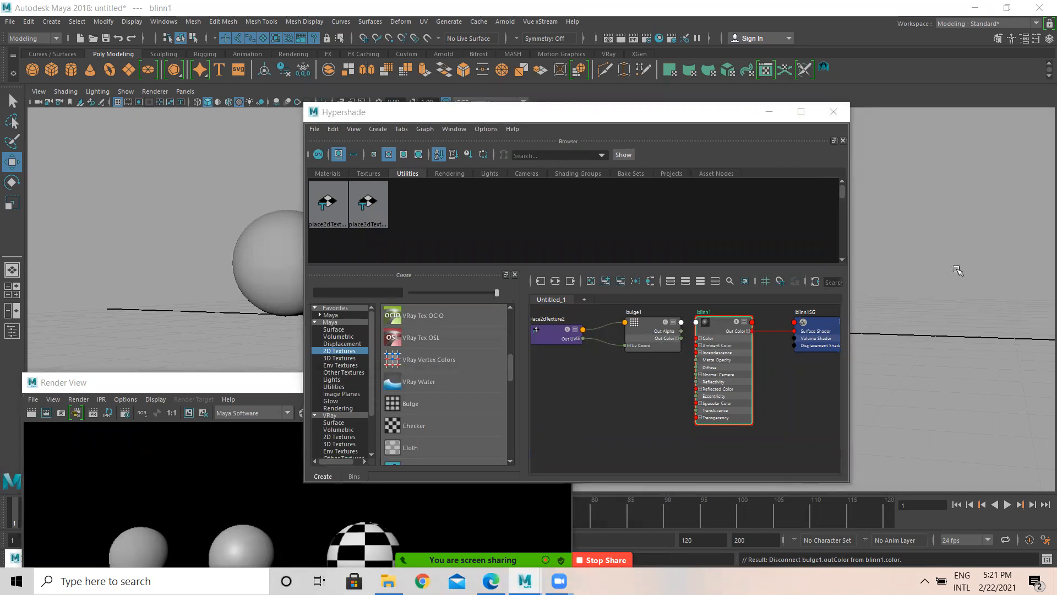
{"action": "left_click", "coordinate": [1025, 40]}
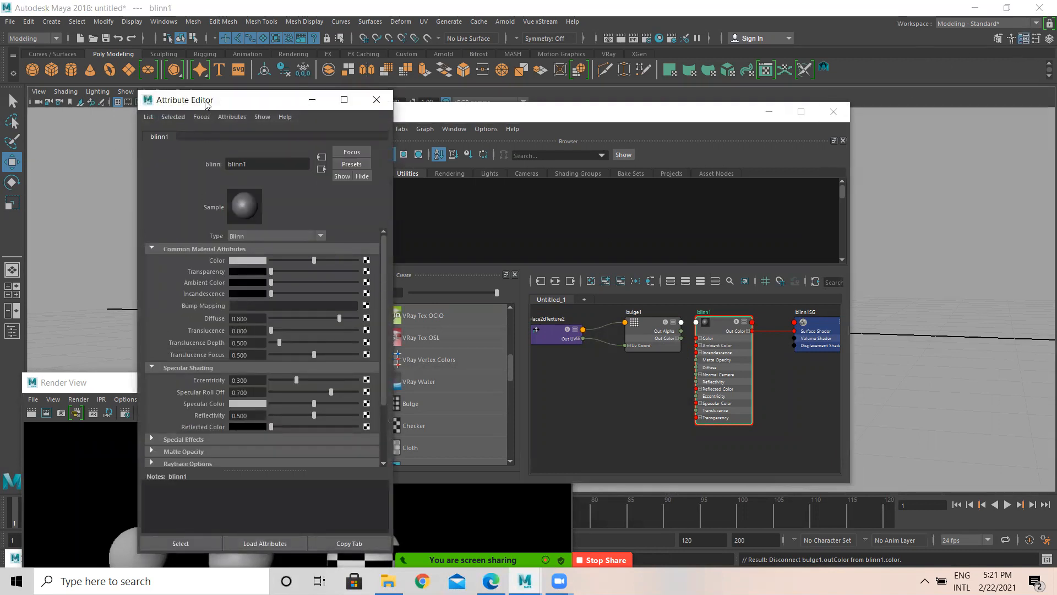
{"action": "left_click_drag", "start_coordinate": [206, 104], "coordinate": [874, 97]}
{"action": "left_click_drag", "start_coordinate": [568, 121], "coordinate": [368, 106]}
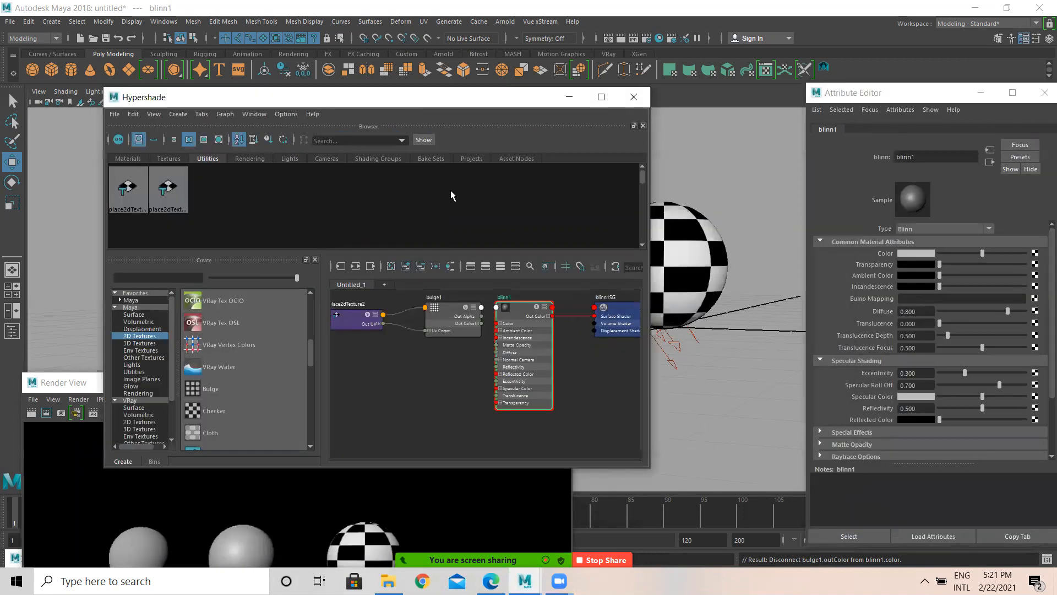
{"action": "double_click", "coordinate": [57, 375]}
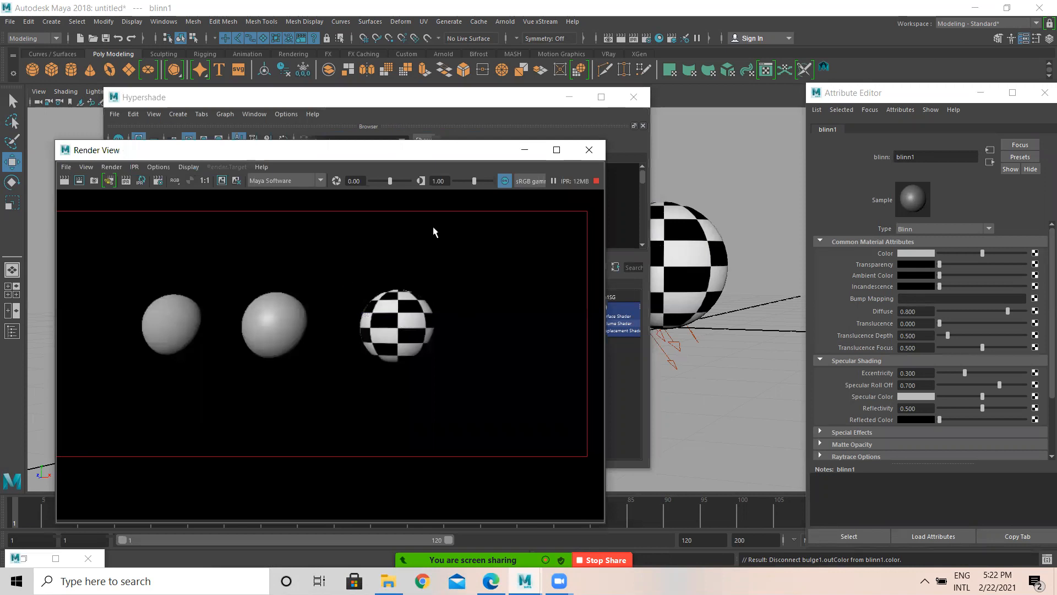
Set the Blinn material's Color to a bright golden orange.
{"action": "left_click", "coordinate": [954, 252]}
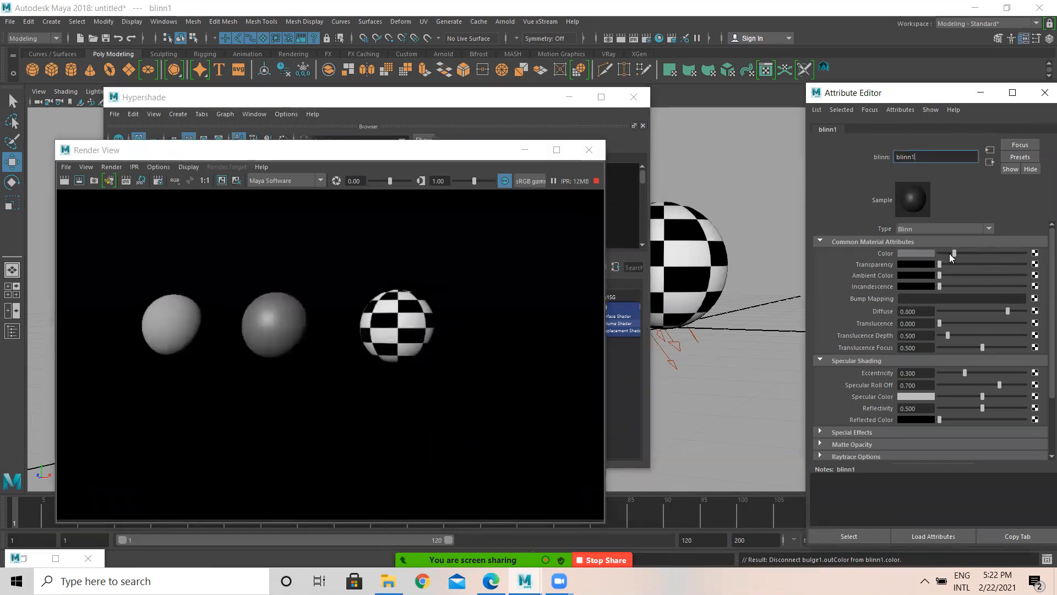
{"action": "left_click", "coordinate": [918, 253]}
{"action": "left_click", "coordinate": [923, 253]}
{"action": "left_click", "coordinate": [1031, 249]}
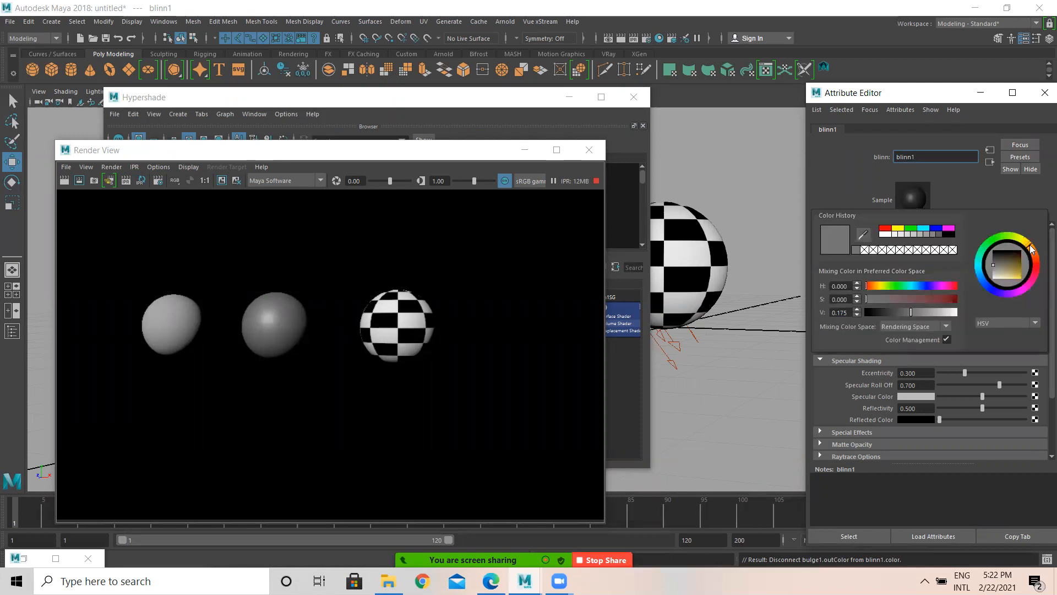
{"action": "left_click_drag", "start_coordinate": [1011, 265], "coordinate": [1013, 281]}
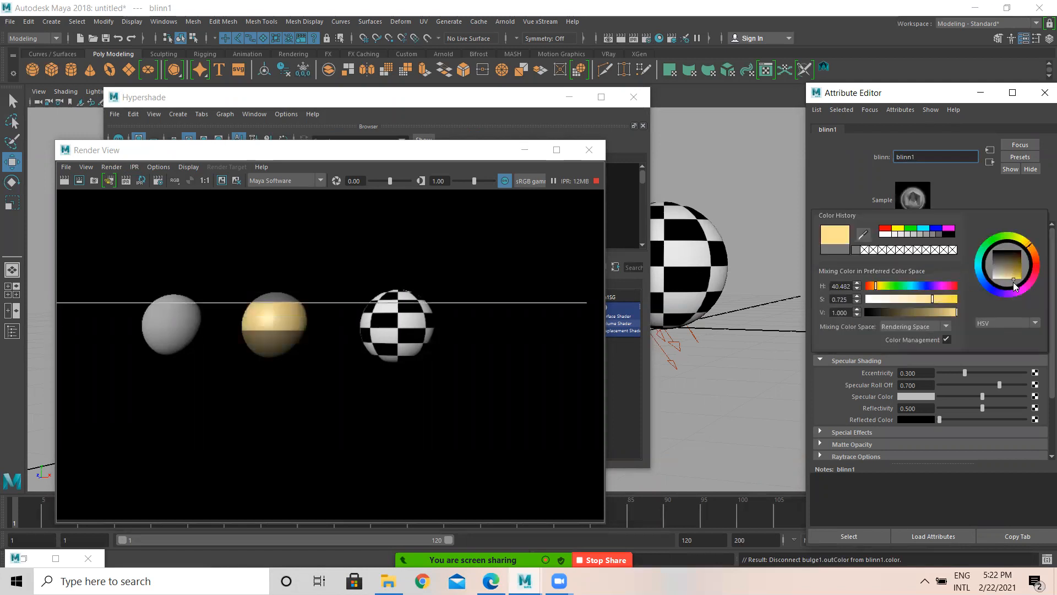
{"action": "left_click", "coordinate": [1035, 253]}
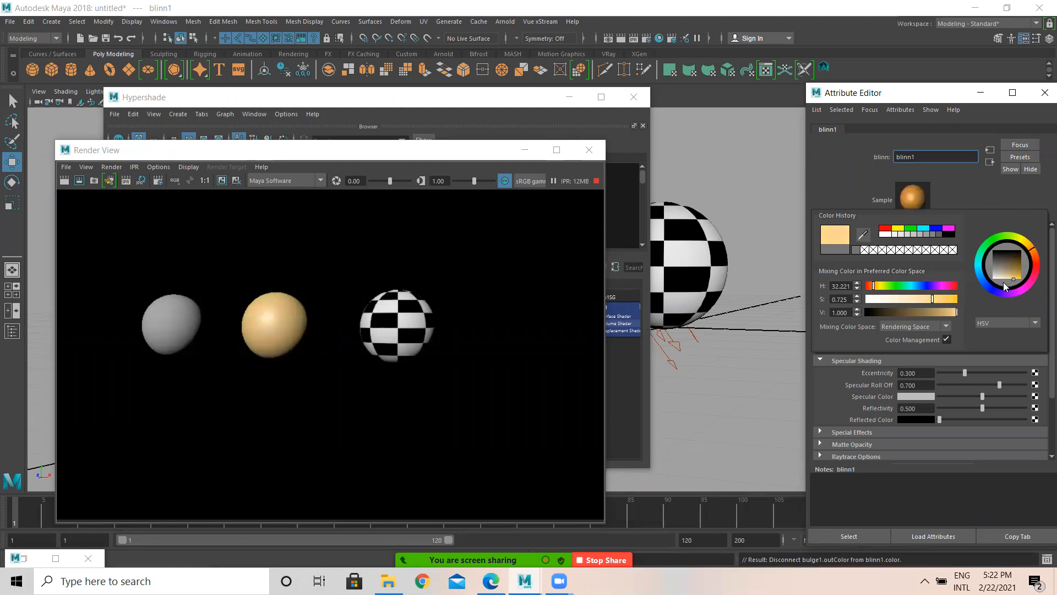
{"action": "left_click_drag", "start_coordinate": [1017, 269], "coordinate": [1020, 280]}
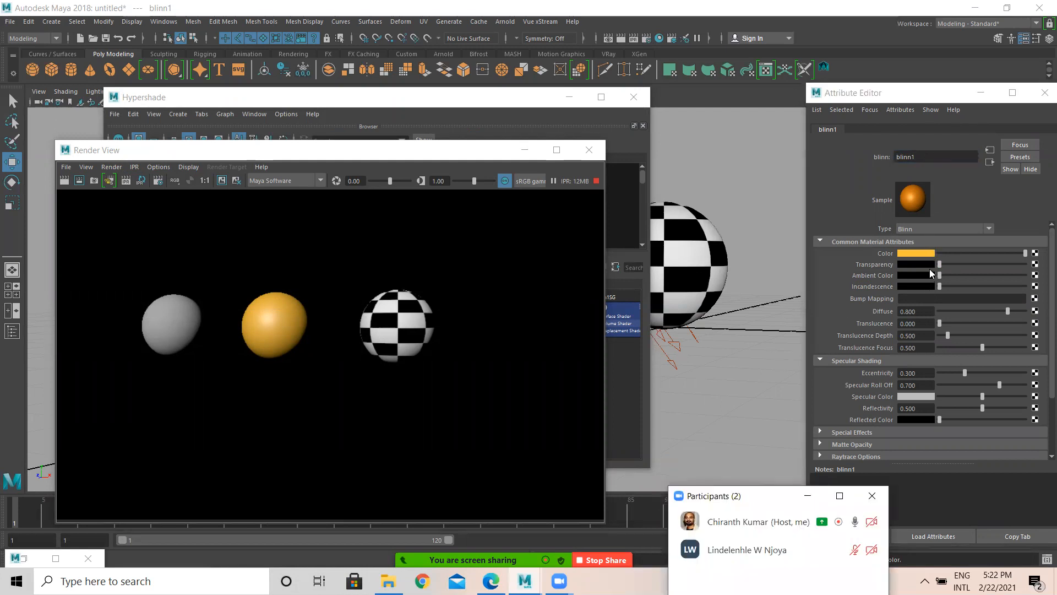
Try out the Blinn's Transparency, Ambient Color and Incandescence, returning each one to black.
{"action": "left_click_drag", "start_coordinate": [948, 265], "coordinate": [969, 264]}
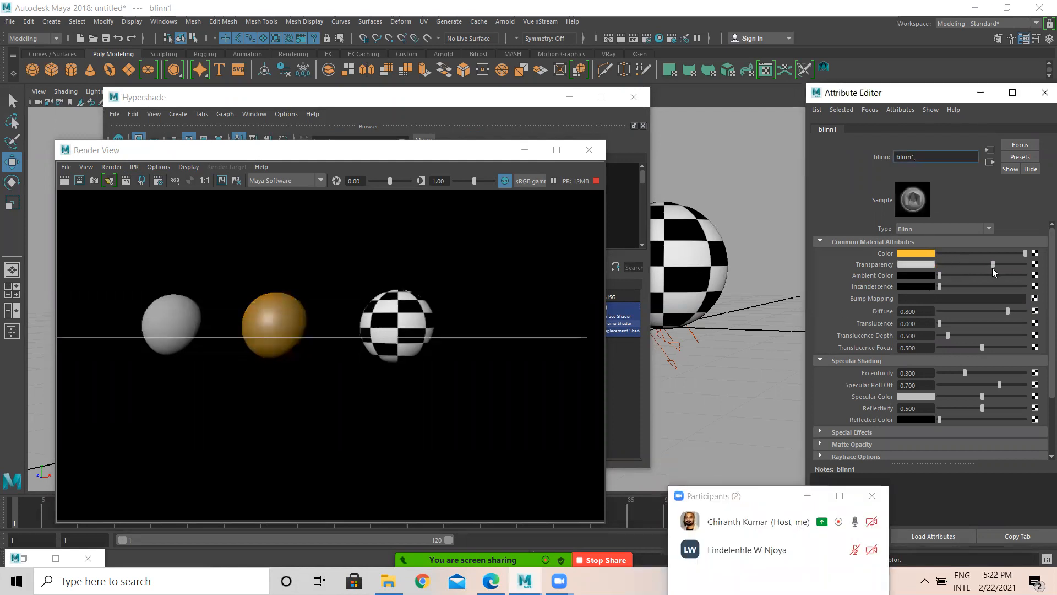
{"action": "left_click", "coordinate": [940, 264]}
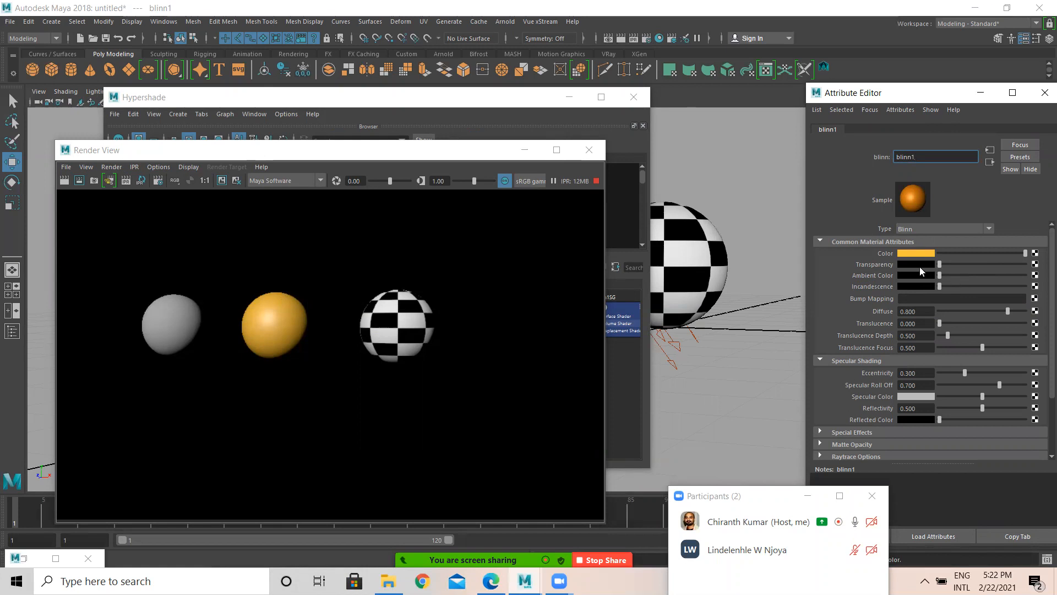
{"action": "mouse_move", "coordinate": [940, 275]}
{"action": "left_mouse_down"}
{"action": "mouse_move", "coordinate": [1002, 274]}
{"action": "mouse_move", "coordinate": [939, 275]}
{"action": "left_mouse_up"}
{"action": "left_click_drag", "start_coordinate": [951, 288], "coordinate": [927, 280]}
Set the Blinn's Eccentricity to 0.312, Specular Roll Off to 1, Specular Color to light grey and Reflectivity to 0.896.
{"action": "left_click_drag", "start_coordinate": [968, 372], "coordinate": [1030, 400]}
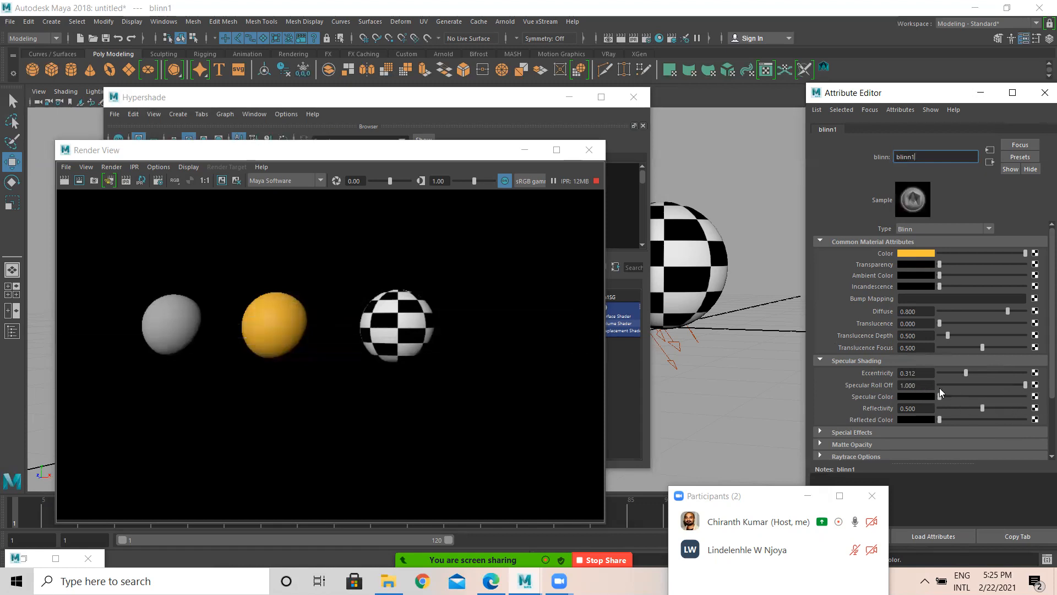
{"action": "mouse_move", "coordinate": [1025, 396]}
{"action": "left_mouse_down"}
{"action": "mouse_move", "coordinate": [998, 395]}
{"action": "mouse_move", "coordinate": [1026, 409]}
{"action": "mouse_move", "coordinate": [1003, 402]}
{"action": "mouse_move", "coordinate": [1012, 405]}
{"action": "left_mouse_up"}
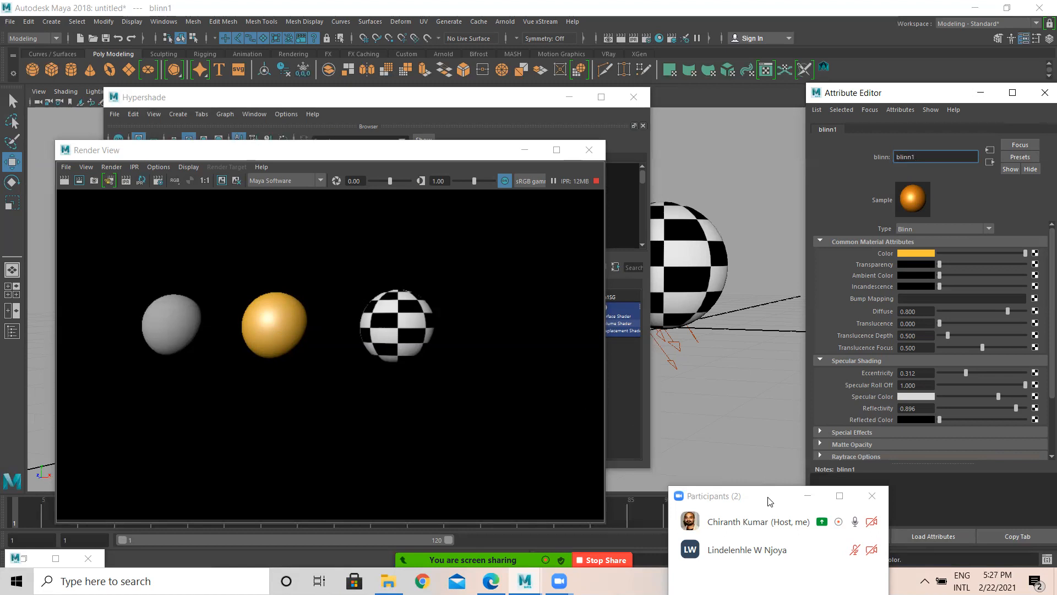
Switch to the Introduction to Material/Shader slide in Edge and move the participants window clear of its pictures.
{"action": "mouse_move", "coordinate": [750, 519]}
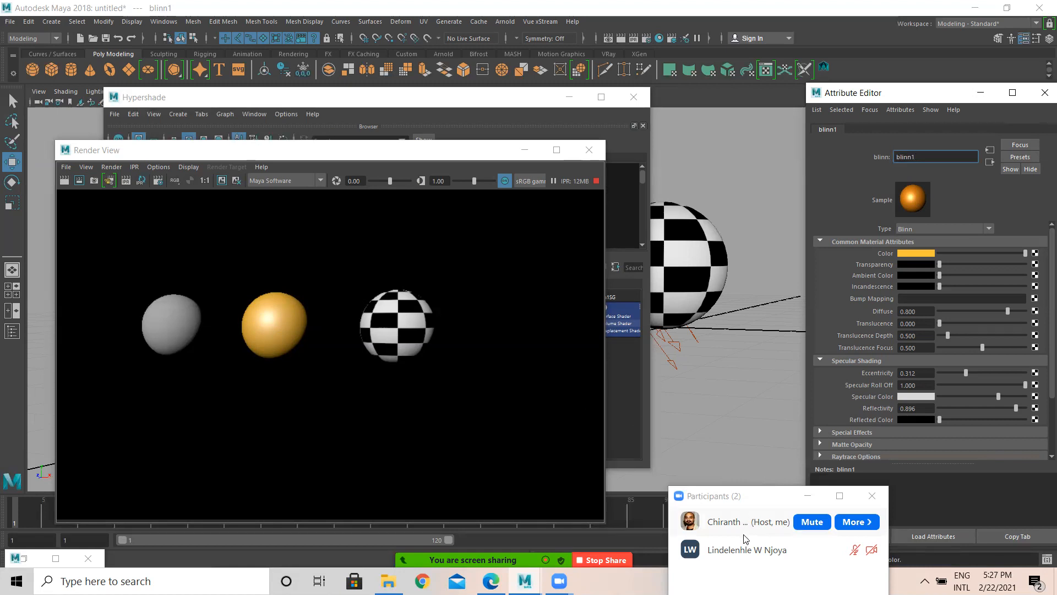
{"action": "left_click_drag", "start_coordinate": [774, 499], "coordinate": [738, 294]}
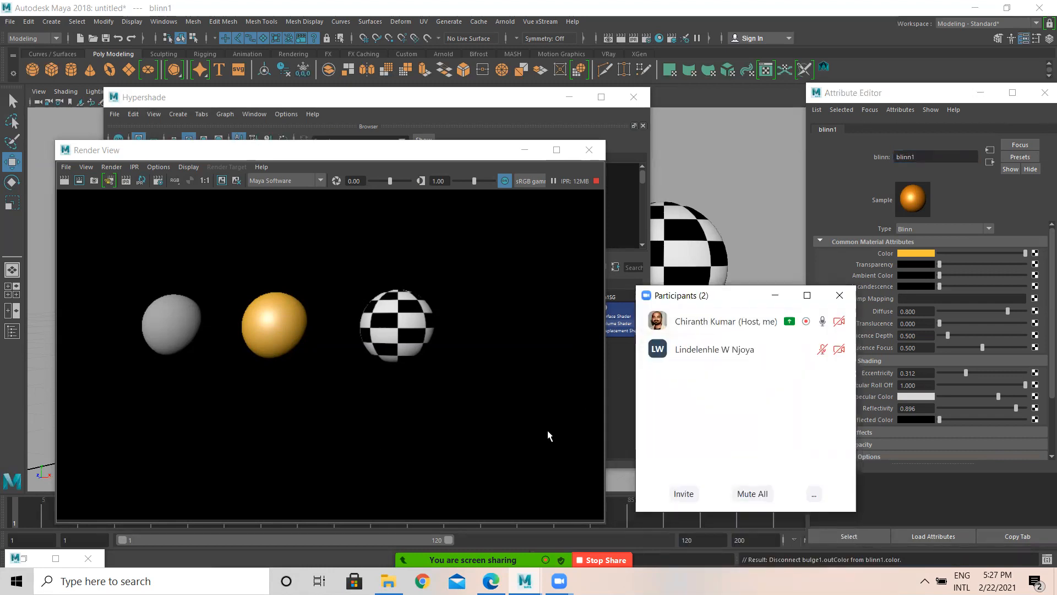
{"action": "left_click", "coordinate": [458, 581]}
{"action": "left_click", "coordinate": [490, 581]}
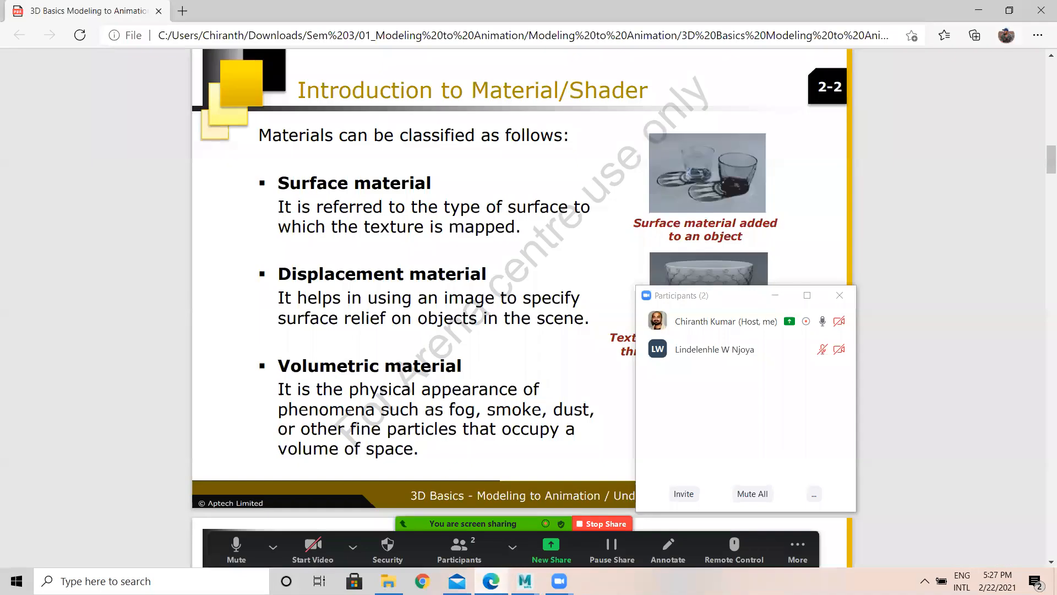
{"action": "right_click", "coordinate": [458, 581]}
{"action": "left_click", "coordinate": [429, 554]}
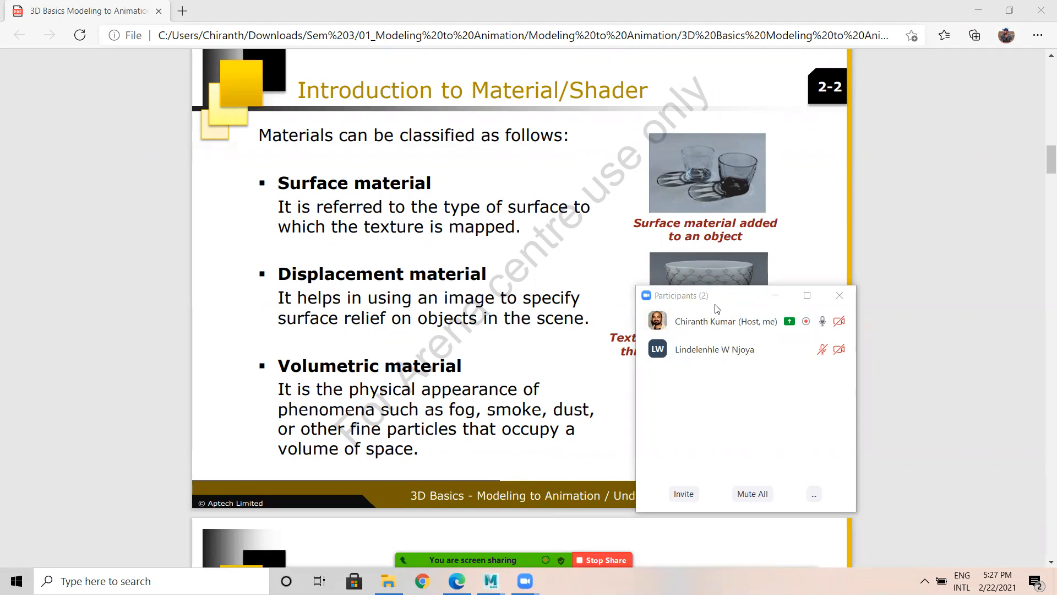
{"action": "left_click_drag", "start_coordinate": [717, 308], "coordinate": [898, 340]}
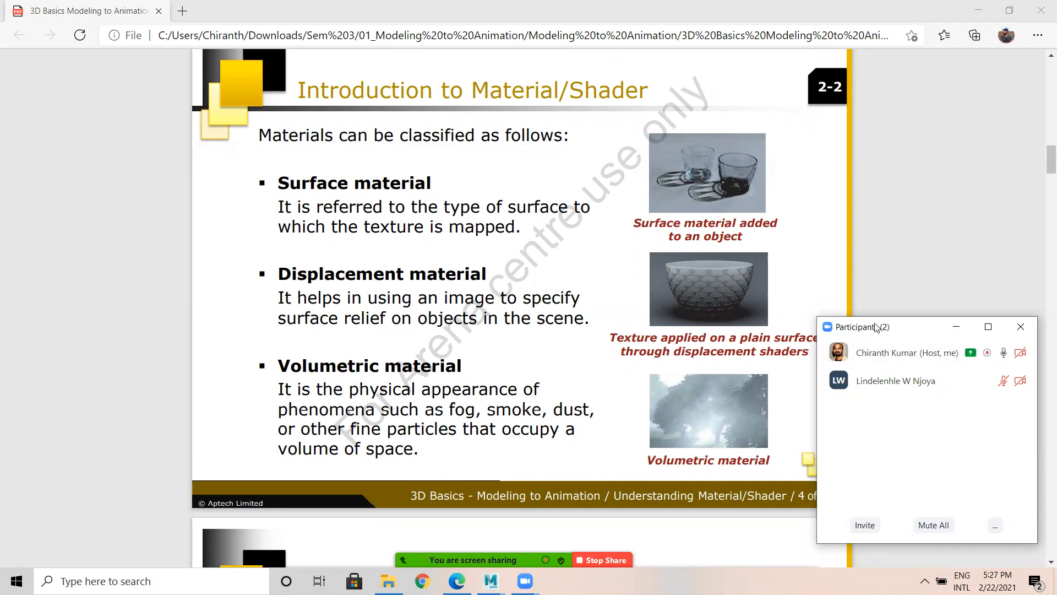
{"action": "left_click_drag", "start_coordinate": [876, 327], "coordinate": [911, 322]}
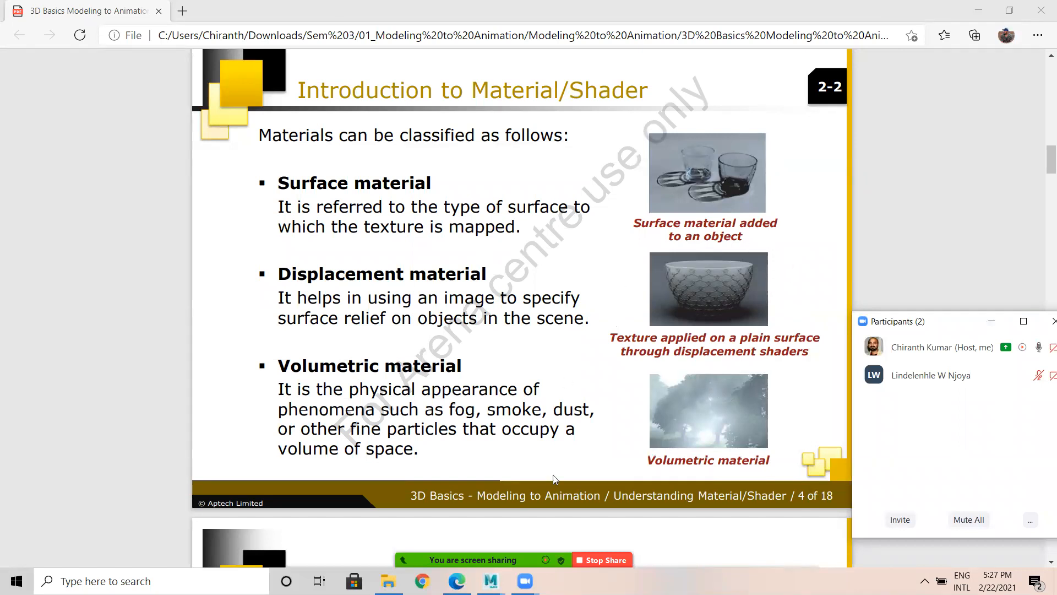
Switch back to the Maya window and move the Render View down clear of the Hypershade.
{"action": "mouse_move", "coordinate": [490, 581]}
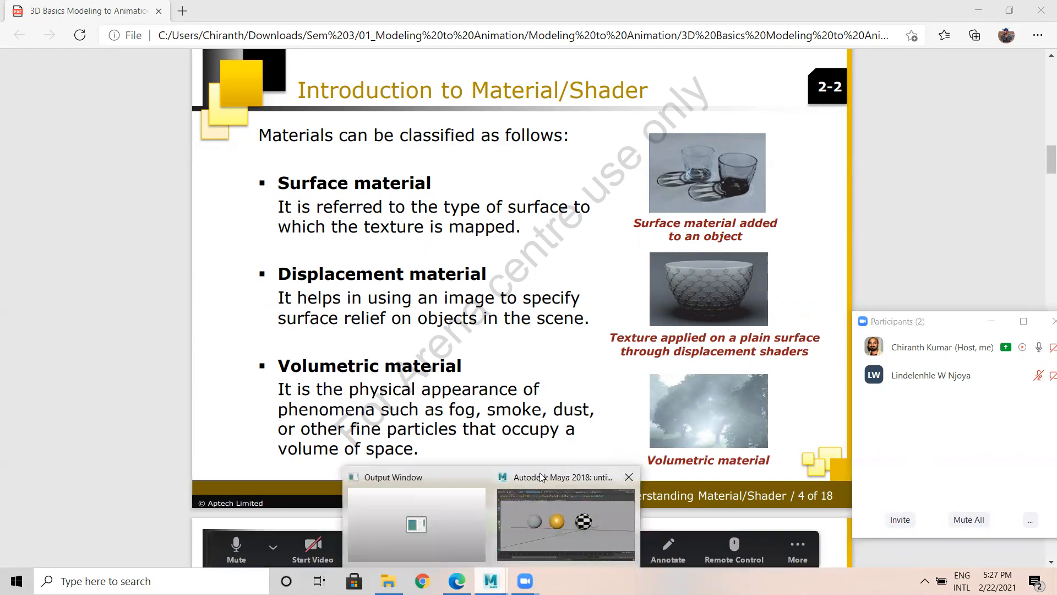
{"action": "left_click", "coordinate": [555, 491]}
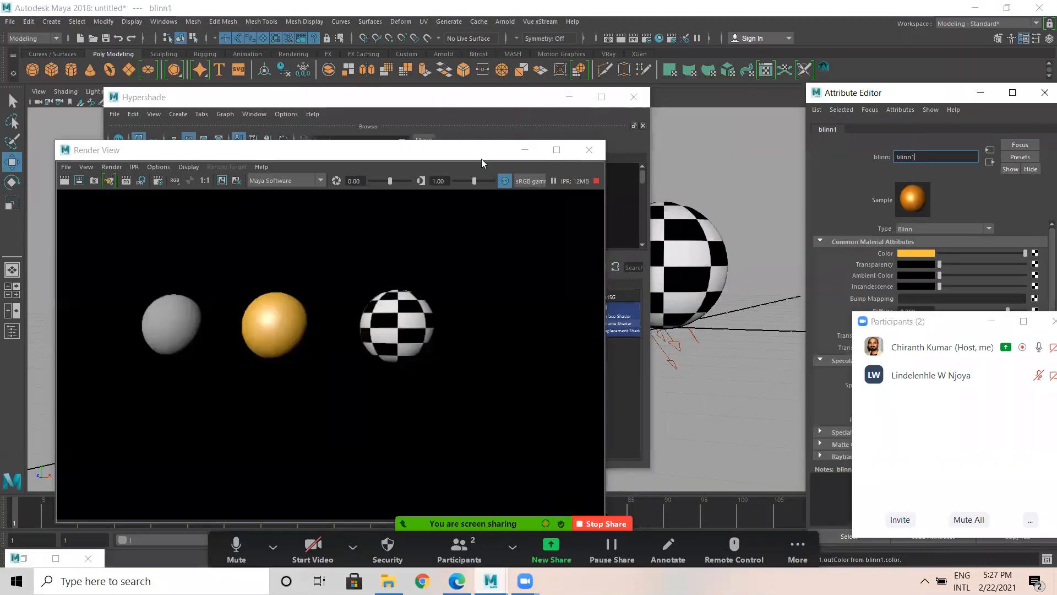
{"action": "left_click_drag", "start_coordinate": [485, 155], "coordinate": [534, 469]}
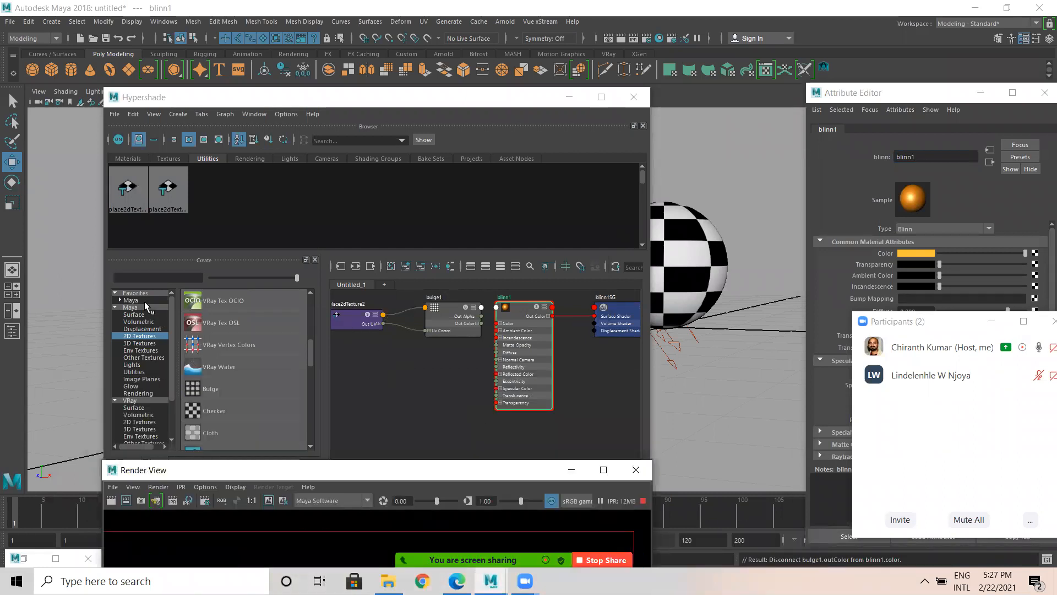
Create an Anisotropic material from Maya's Surface category in the Hypershade.
{"action": "left_click", "coordinate": [132, 314]}
{"action": "scroll", "coordinate": [225, 415], "scroll_direction": "down", "scroll_amount": 10}
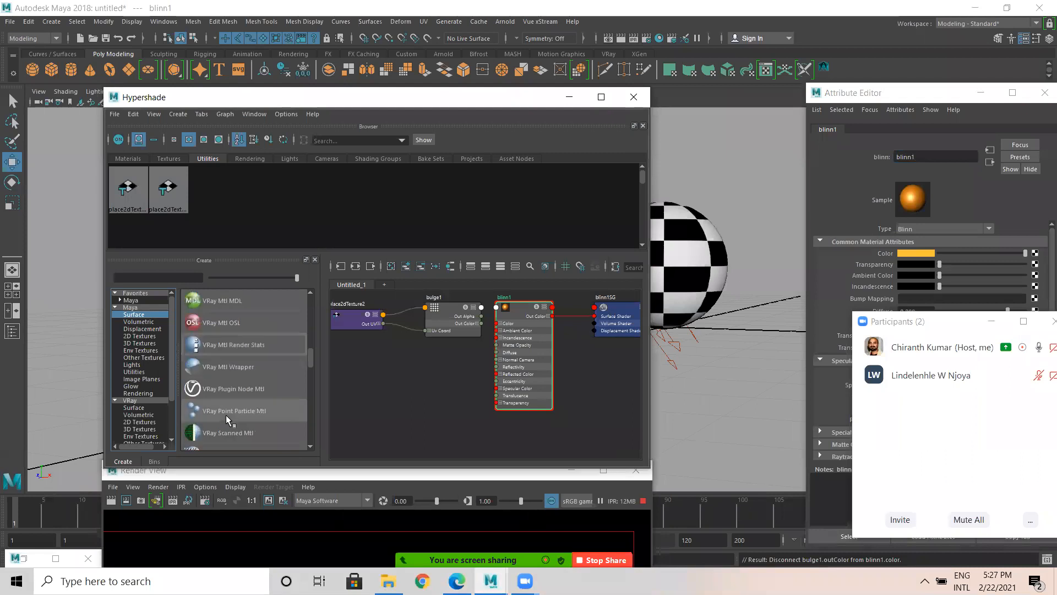
{"action": "scroll", "coordinate": [225, 414], "scroll_direction": "up", "scroll_amount": 3}
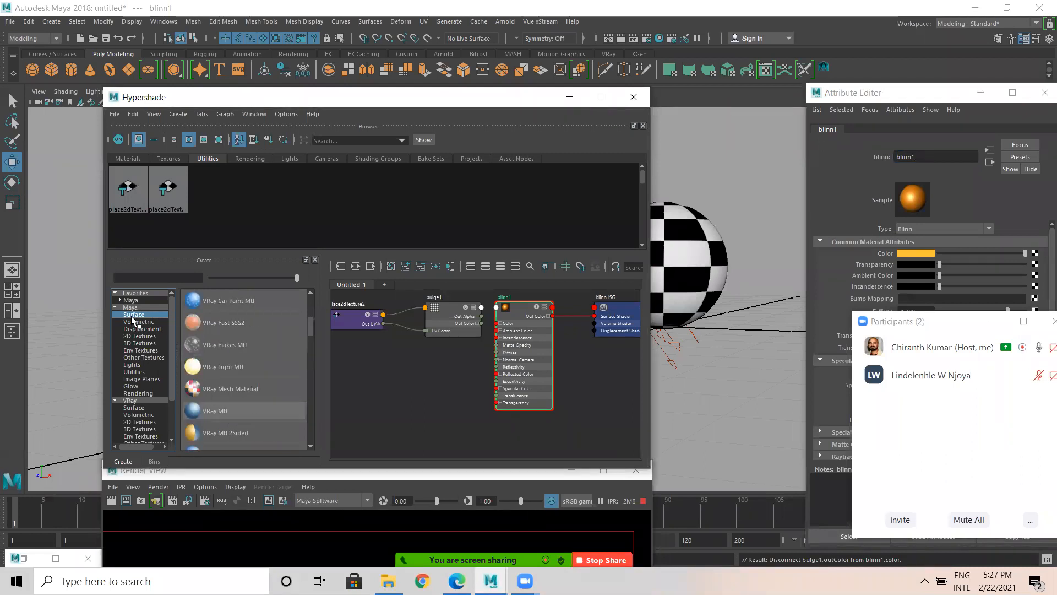
{"action": "scroll", "coordinate": [199, 359], "scroll_direction": "down", "scroll_amount": 6}
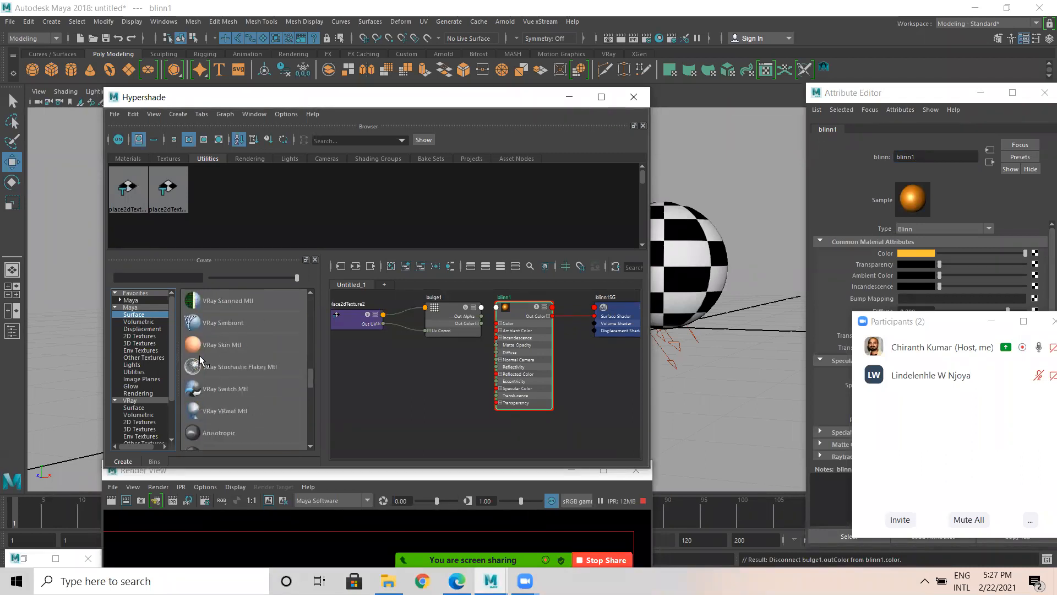
{"action": "left_click", "coordinate": [217, 387]}
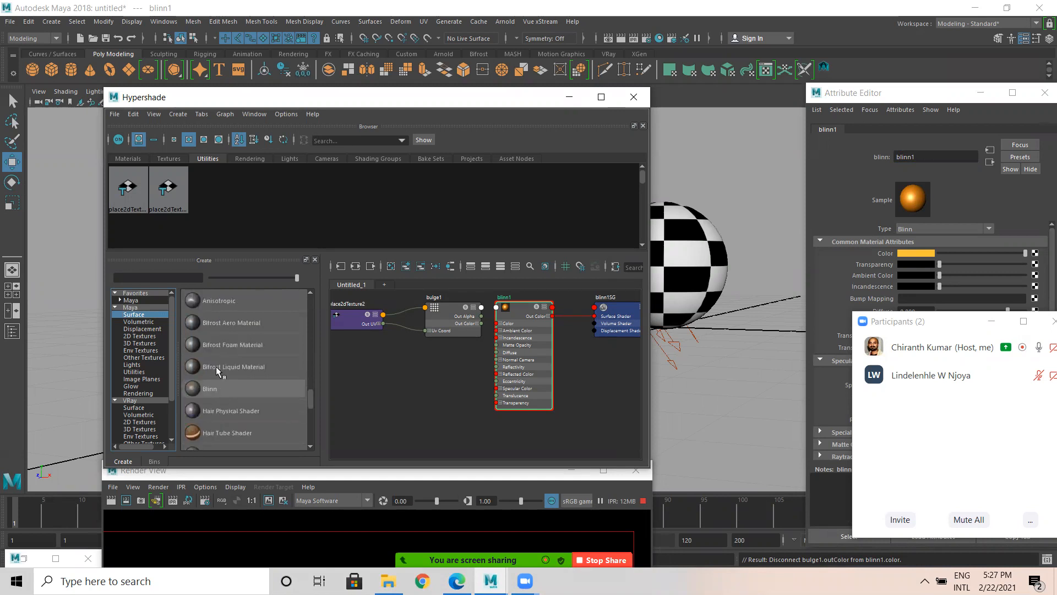
{"action": "left_click", "coordinate": [220, 298]}
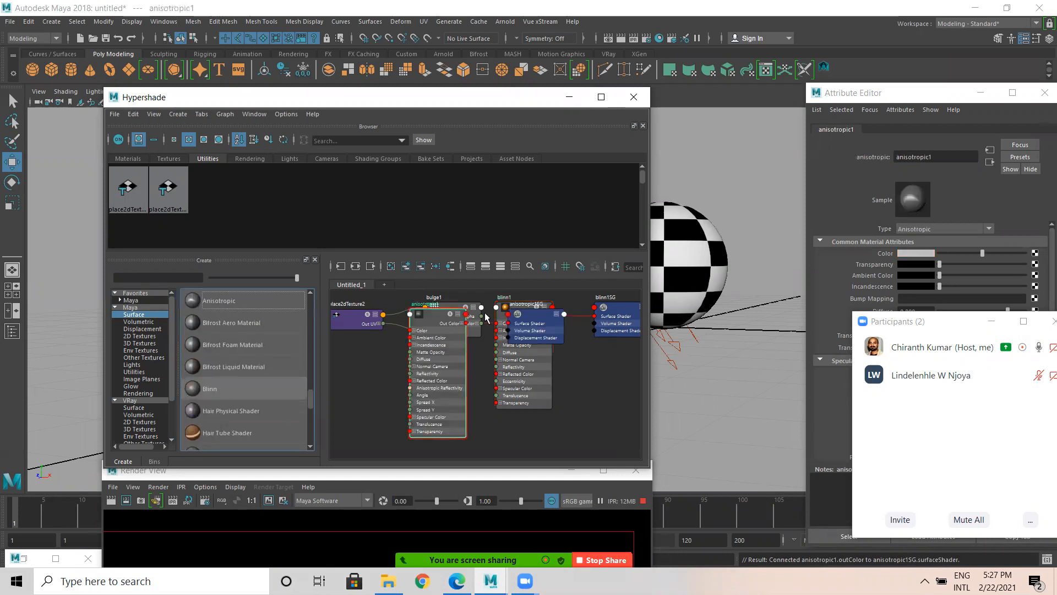
Move the anisotropic material and its shading group into free space below the Blinn network.
{"action": "left_click", "coordinate": [534, 320], "text": "shift"}
{"action": "scroll", "coordinate": [542, 374], "scroll_direction": "up", "scroll_amount": 2}
{"action": "middle_click_drag", "start_coordinate": [540, 360], "coordinate": [535, 328], "text": "alt"}
{"action": "right_click_drag", "start_coordinate": [557, 345], "coordinate": [459, 345], "text": "alt"}
{"action": "left_click_drag", "start_coordinate": [541, 302], "coordinate": [547, 405]}
{"action": "middle_click_drag", "start_coordinate": [545, 372], "coordinate": [546, 236], "text": "alt"}
{"action": "middle_click_drag", "start_coordinate": [442, 324], "coordinate": [458, 404], "text": "alt"}
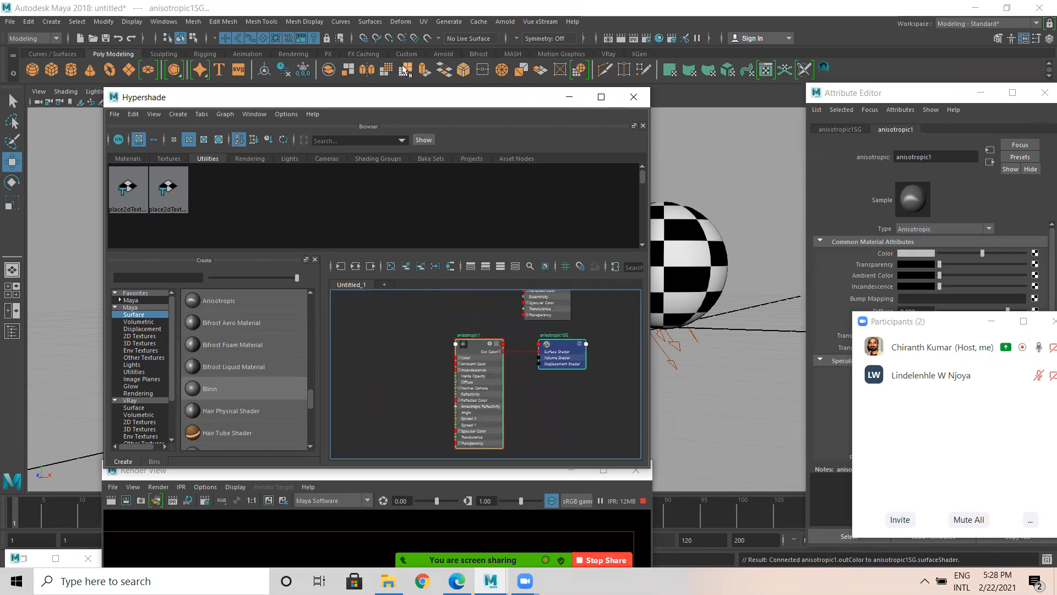
Assign the anisotropic material to the plain grey sphere, shifting the Hypershade aside for it and back again.
{"action": "left_click_drag", "start_coordinate": [387, 100], "coordinate": [645, 113]}
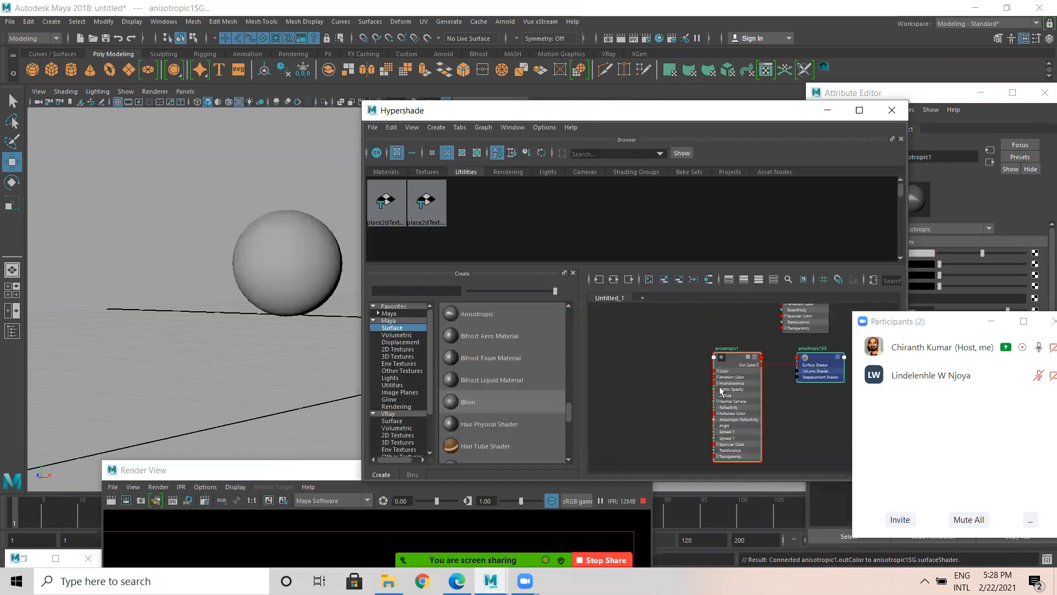
{"action": "middle_click_drag", "start_coordinate": [733, 360], "coordinate": [300, 257]}
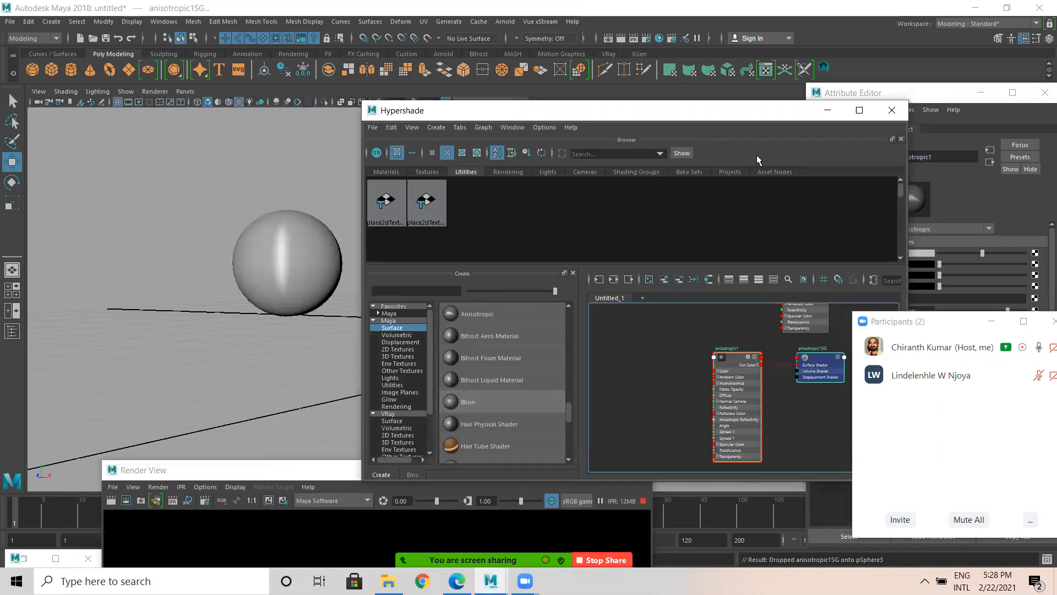
{"action": "left_click_drag", "start_coordinate": [689, 120], "coordinate": [447, 85]}
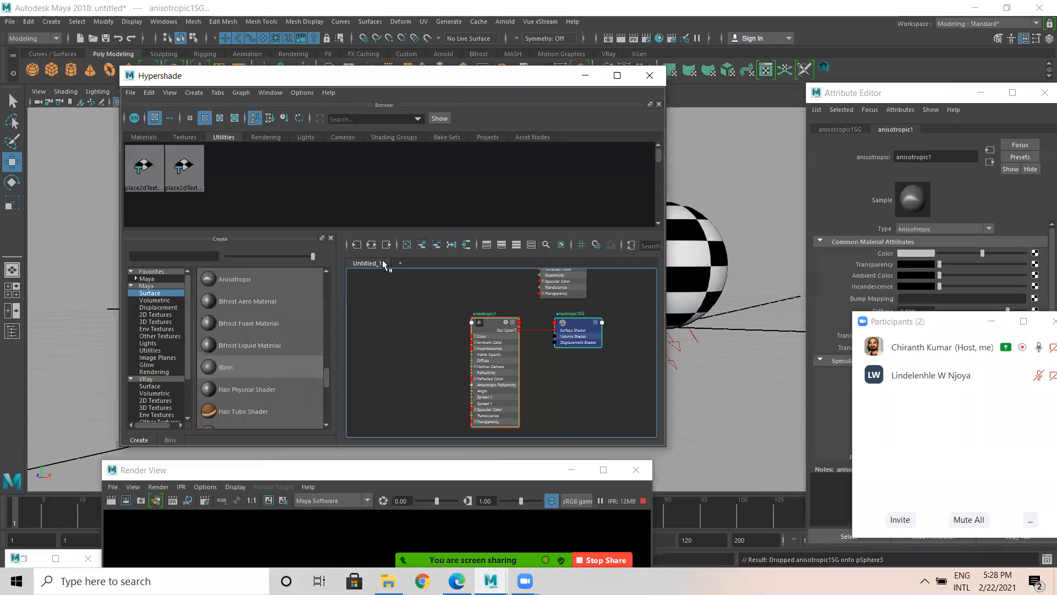
Create a Fractal texture from Maya's 2D Textures category and rearrange the nodes in the Hypershade work area.
{"action": "left_click", "coordinate": [152, 314]}
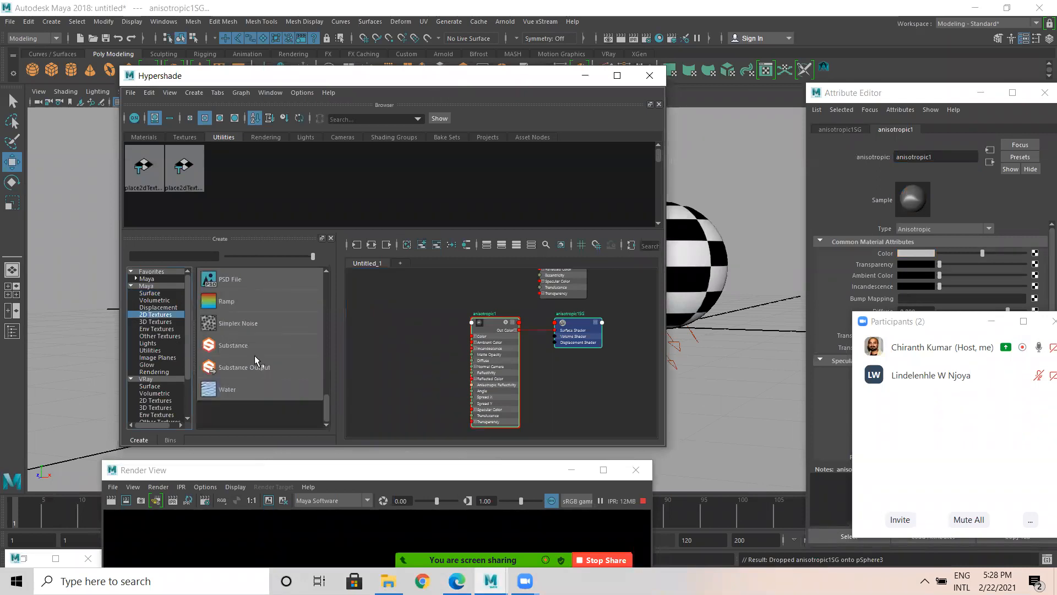
{"action": "scroll", "coordinate": [254, 351], "scroll_direction": "up", "scroll_amount": 3}
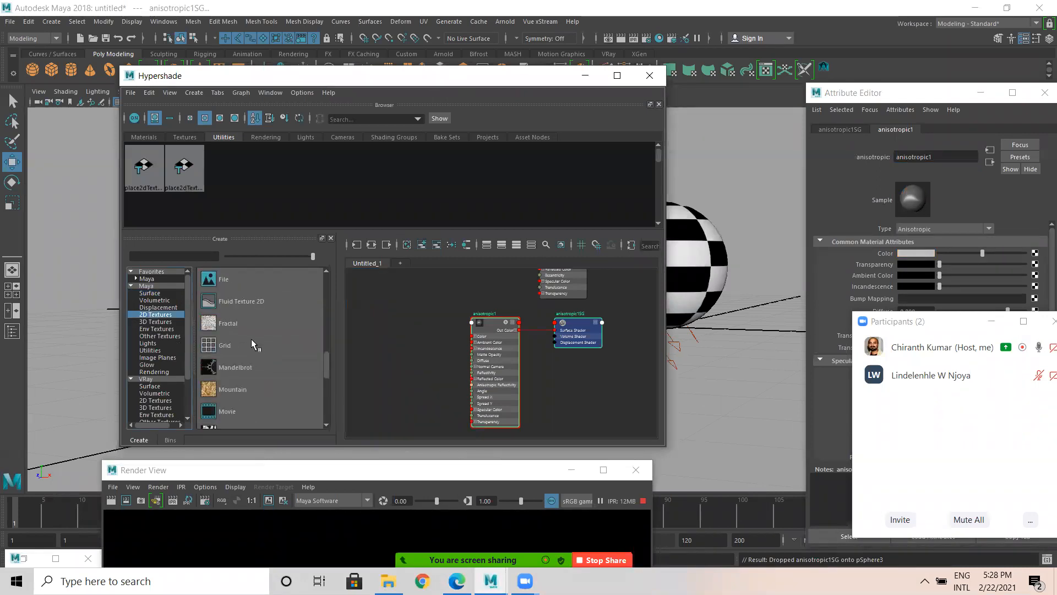
{"action": "scroll", "coordinate": [250, 341], "scroll_direction": "down", "scroll_amount": 6}
{"action": "scroll", "coordinate": [249, 348], "scroll_direction": "up", "scroll_amount": 6}
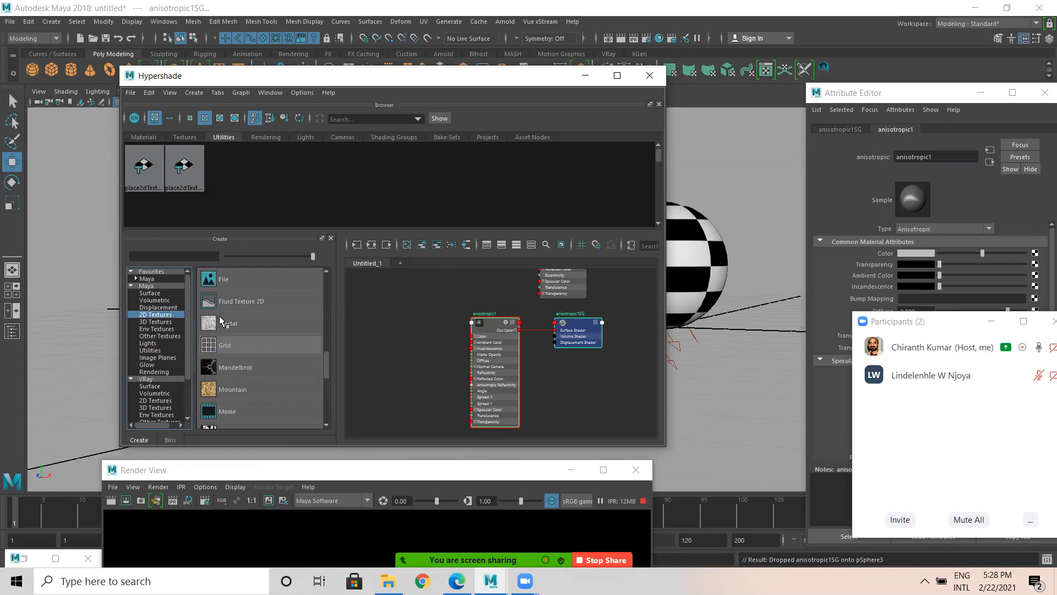
{"action": "left_click", "coordinate": [223, 325]}
{"action": "left_click", "coordinate": [611, 417]}
{"action": "left_click_drag", "start_coordinate": [561, 365], "coordinate": [630, 430]}
{"action": "left_click_drag", "start_coordinate": [381, 319], "coordinate": [408, 332]}
{"action": "scroll", "coordinate": [455, 376], "scroll_direction": "up", "scroll_amount": 4}
{"action": "scroll", "coordinate": [488, 365], "scroll_direction": "down", "scroll_amount": 4}
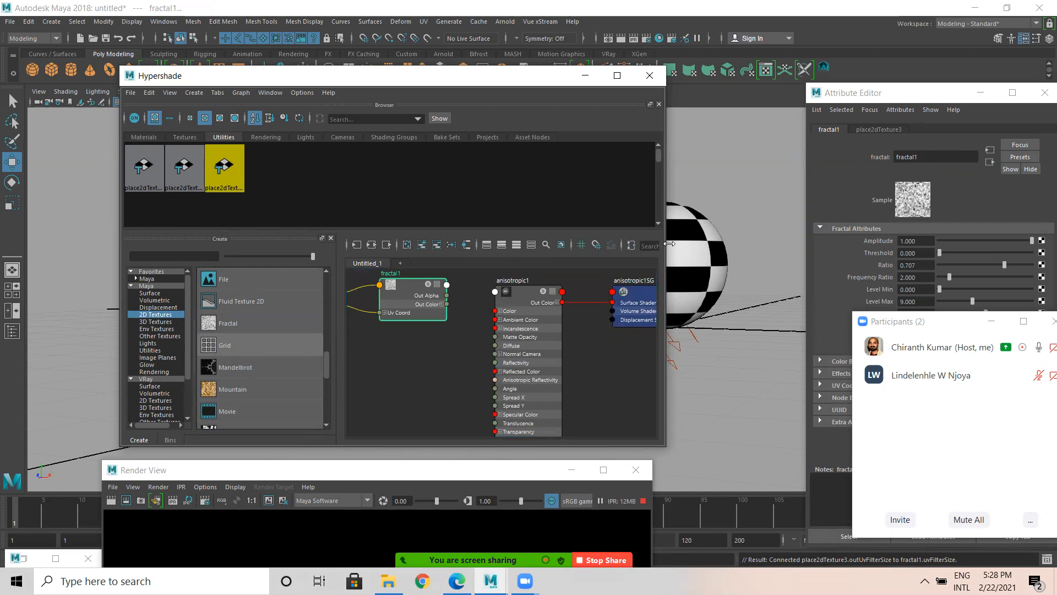
Widen the Hypershade window and place the fractal texture node right beside the anisotropic material node.
{"action": "left_click_drag", "start_coordinate": [666, 242], "coordinate": [836, 243]}
{"action": "scroll", "coordinate": [466, 335], "scroll_direction": "up", "scroll_amount": 3}
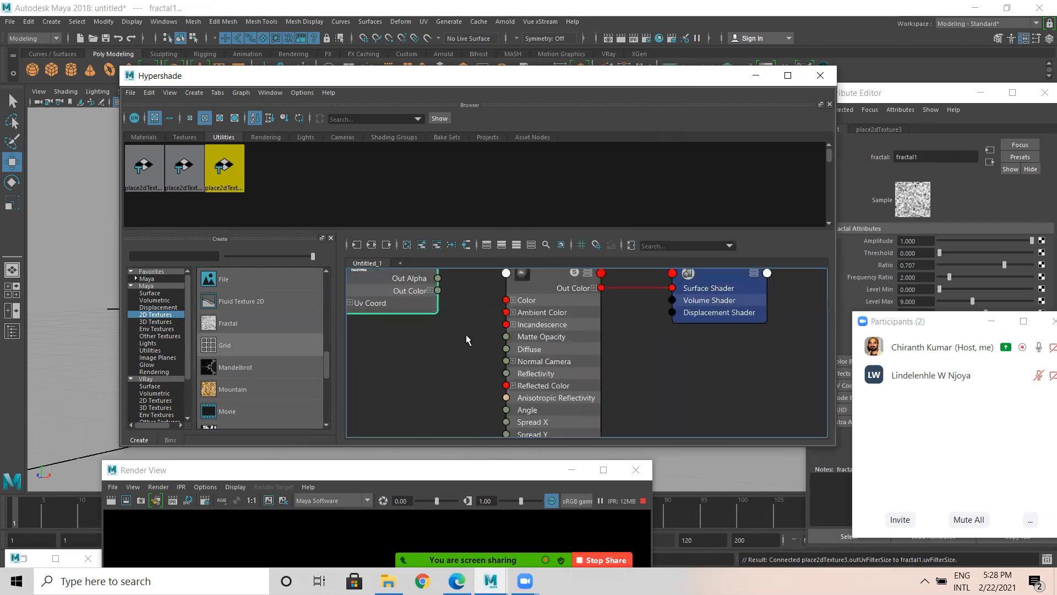
{"action": "scroll", "coordinate": [521, 355], "scroll_direction": "down", "scroll_amount": 1}
{"action": "middle_click_drag", "start_coordinate": [489, 329], "coordinate": [579, 389], "text": "alt"}
{"action": "left_click_drag", "start_coordinate": [439, 375], "coordinate": [546, 355]}
{"action": "left_click", "coordinate": [553, 397]}
Examine the anisotropic material's inputs, the connectable attributes of both it and the fractal texture, and the shading group's shader inputs.
{"action": "middle_click_drag", "start_coordinate": [638, 365], "coordinate": [619, 328], "text": "alt"}
{"action": "middle_click_drag", "start_coordinate": [675, 397], "coordinate": [666, 300], "text": "alt"}
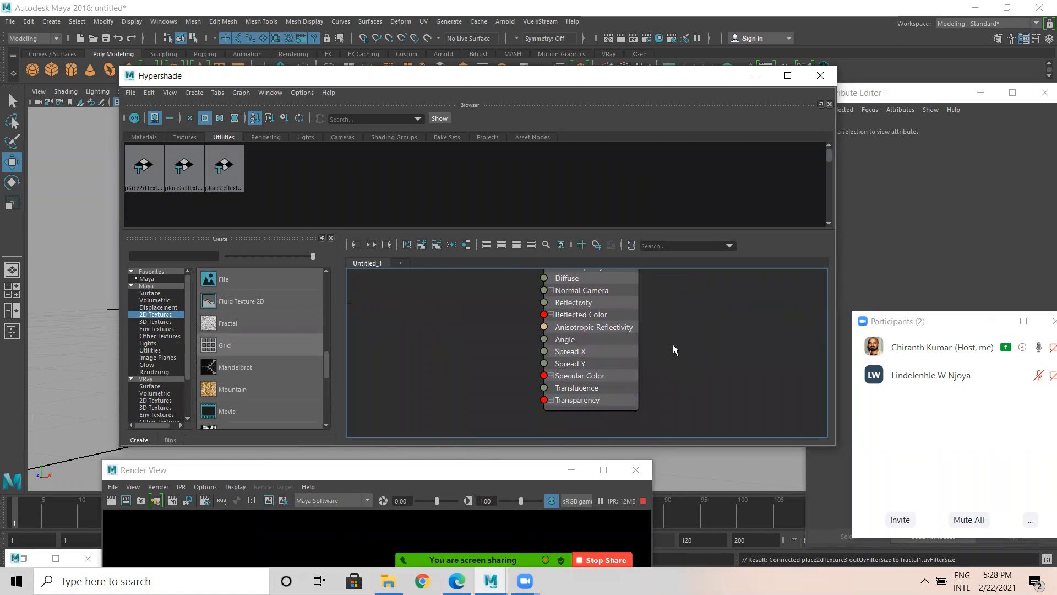
{"action": "middle_click_drag", "start_coordinate": [673, 347], "coordinate": [673, 450], "text": "alt"}
{"action": "middle_click_drag", "start_coordinate": [579, 299], "coordinate": [580, 298]}
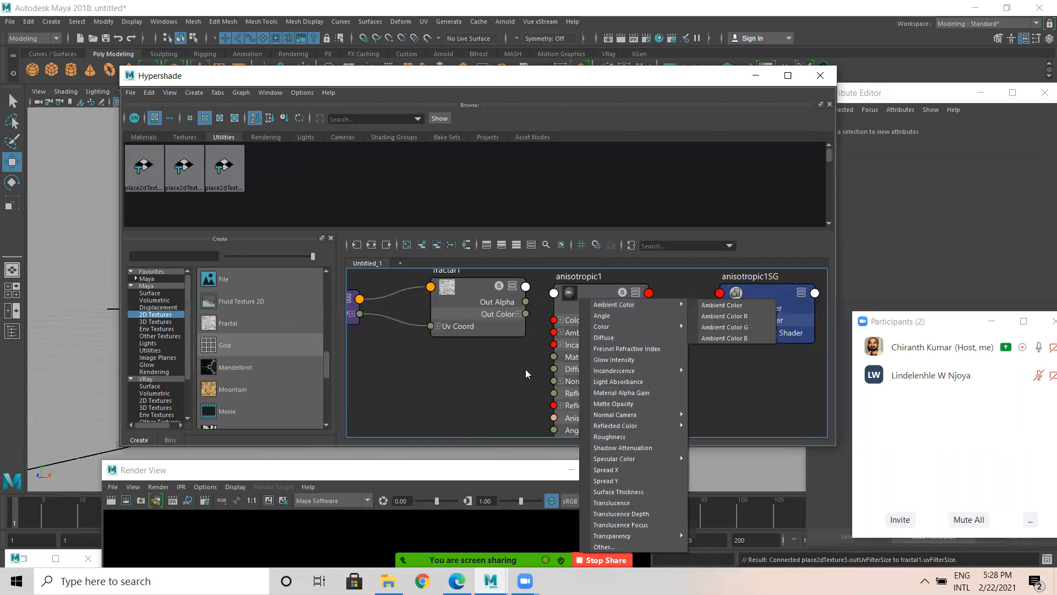
{"action": "left_click", "coordinate": [493, 374]}
{"action": "scroll", "coordinate": [636, 391], "scroll_direction": "down", "scroll_amount": 2}
{"action": "scroll", "coordinate": [636, 389], "scroll_direction": "up", "scroll_amount": 2}
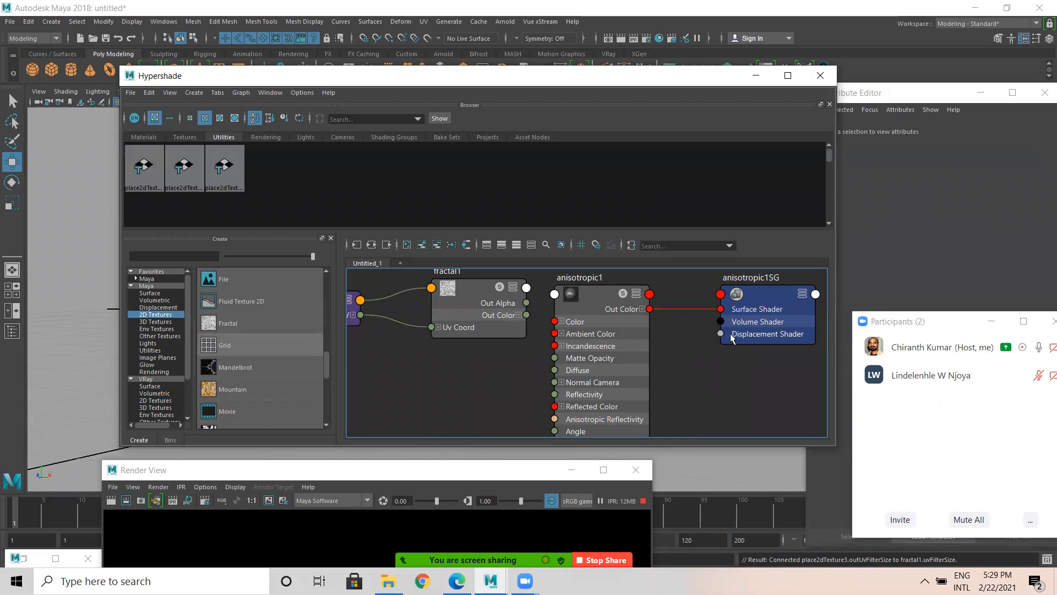
{"action": "middle_click_drag", "start_coordinate": [496, 379], "coordinate": [508, 354]}
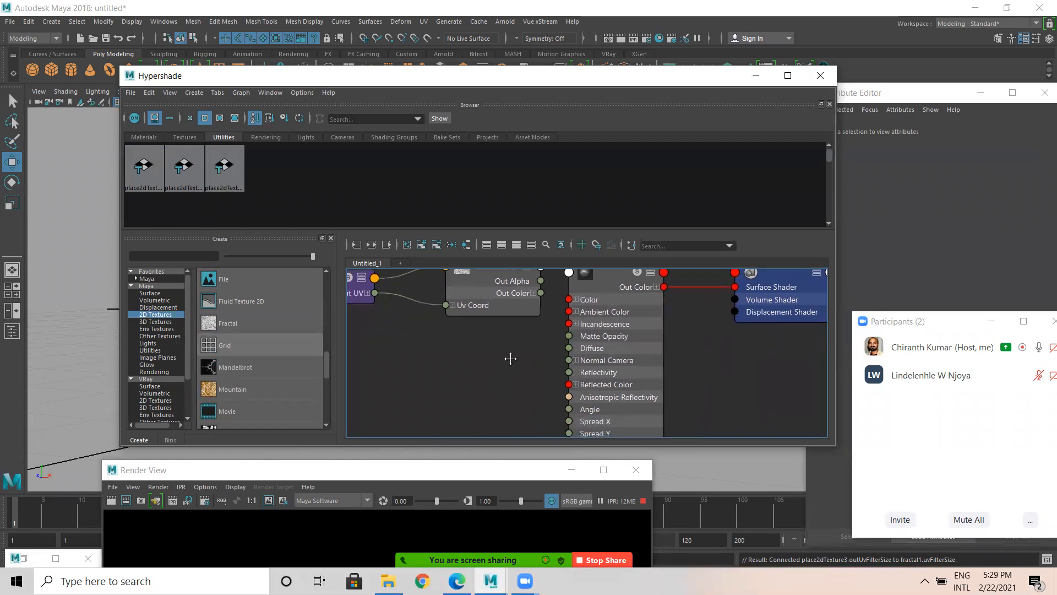
{"action": "middle_click_drag", "start_coordinate": [601, 349], "coordinate": [602, 468], "text": "alt"}
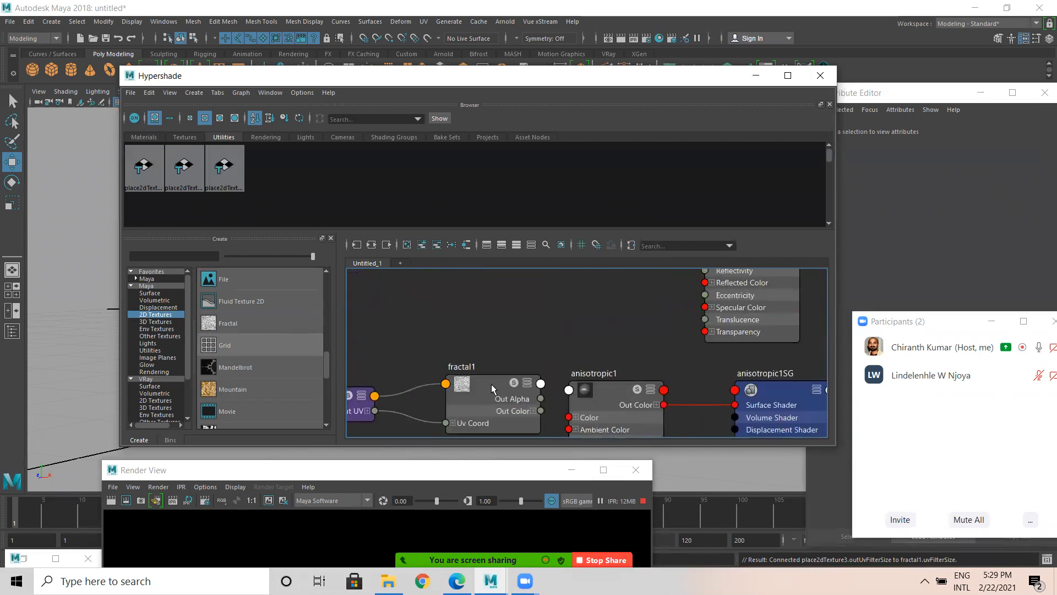
{"action": "middle_click_drag", "start_coordinate": [504, 355], "coordinate": [496, 382]}
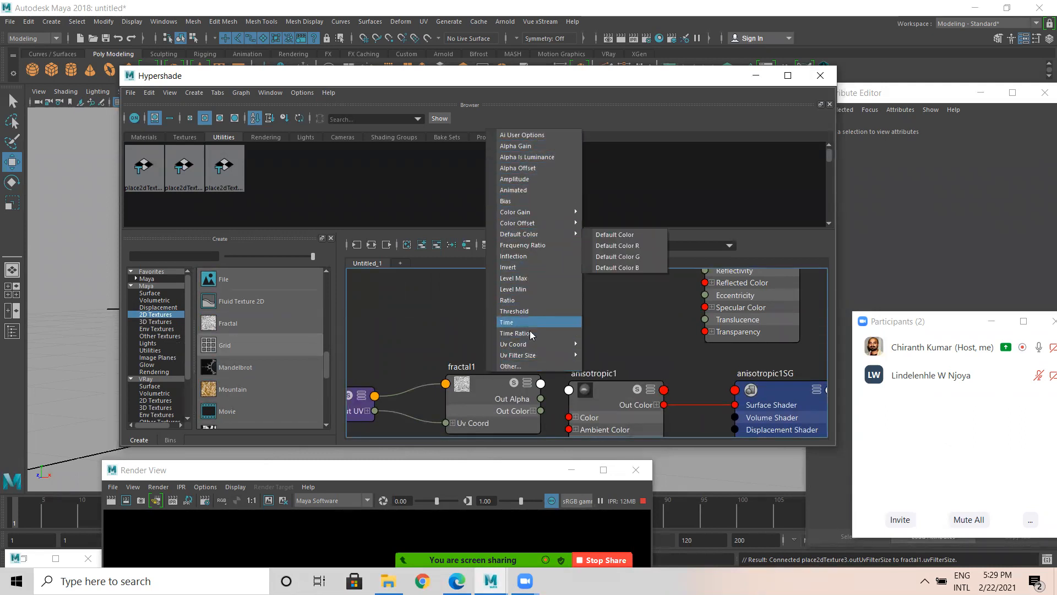
{"action": "left_click", "coordinate": [599, 330]}
{"action": "middle_click_drag", "start_coordinate": [647, 421], "coordinate": [619, 314], "text": "alt"}
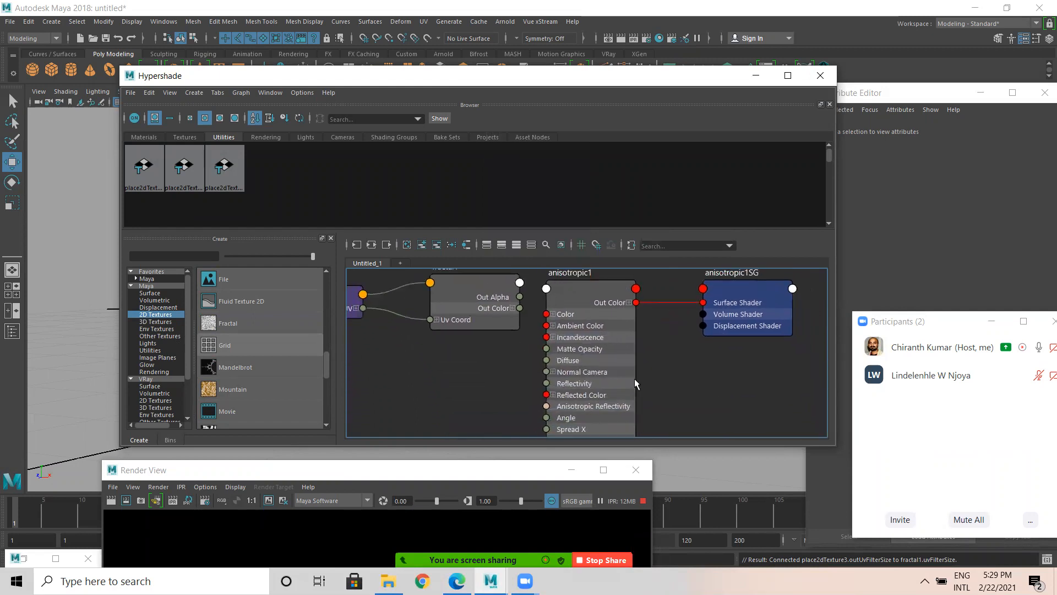
{"action": "mouse_move", "coordinate": [645, 401]}
{"action": "middle_mouse_down", "text": "alt"}
{"action": "mouse_move", "coordinate": [627, 332]}
{"action": "mouse_move", "coordinate": [634, 435]}
{"action": "middle_mouse_up", "text": "alt"}
{"action": "middle_click_drag", "start_coordinate": [471, 334], "coordinate": [423, 330], "text": "alt"}
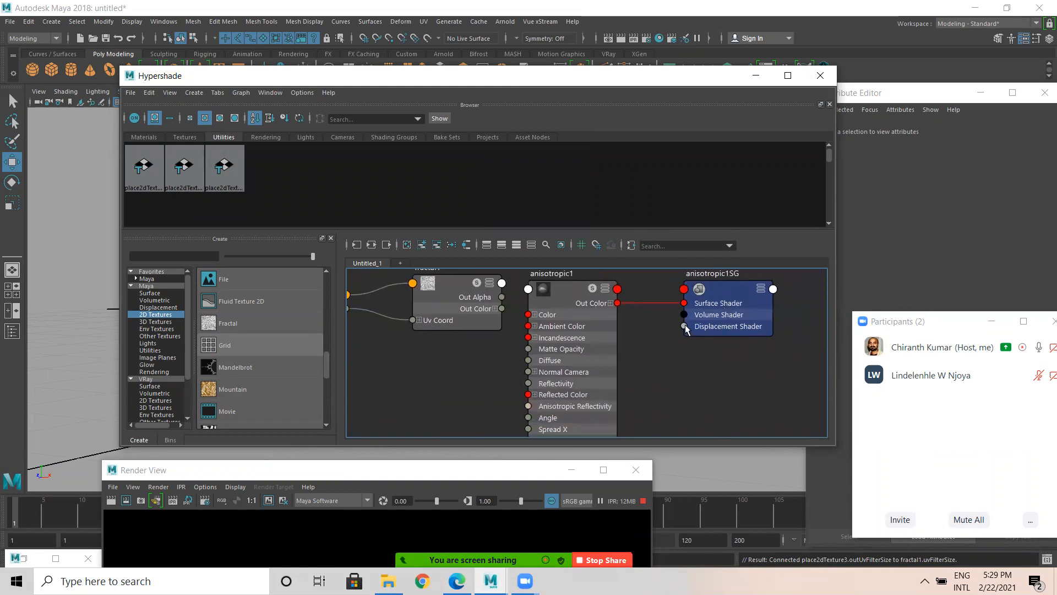
Try out a connection from the fractal's Out Color to the anisotropic shading group's Displacement Shader and delete it again.
{"action": "left_click_drag", "start_coordinate": [685, 325], "coordinate": [501, 309]}
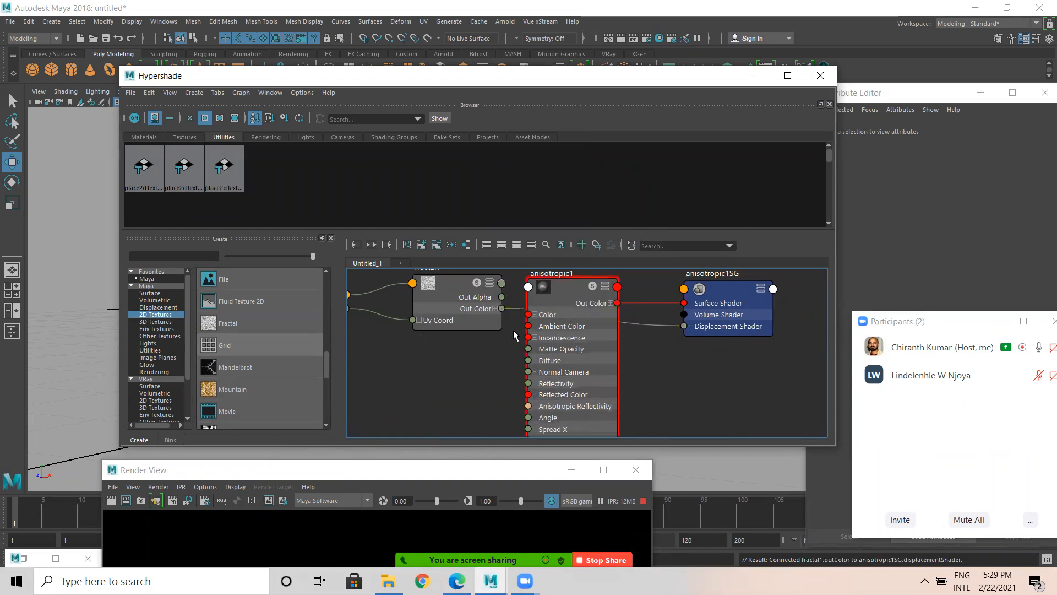
{"action": "left_click_drag", "start_coordinate": [568, 299], "coordinate": [565, 355]}
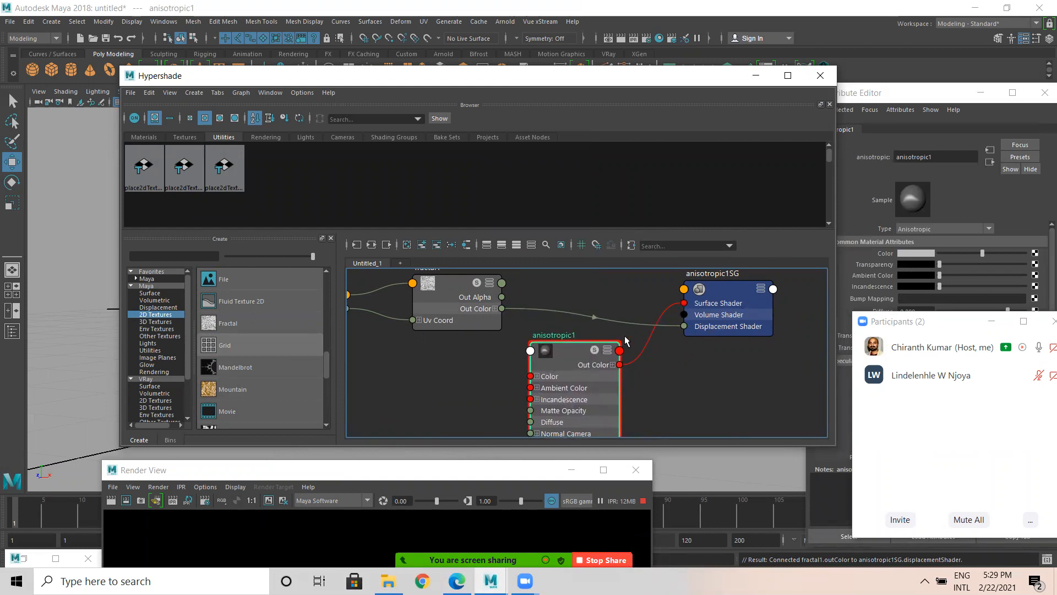
{"action": "left_click", "coordinate": [556, 312]}
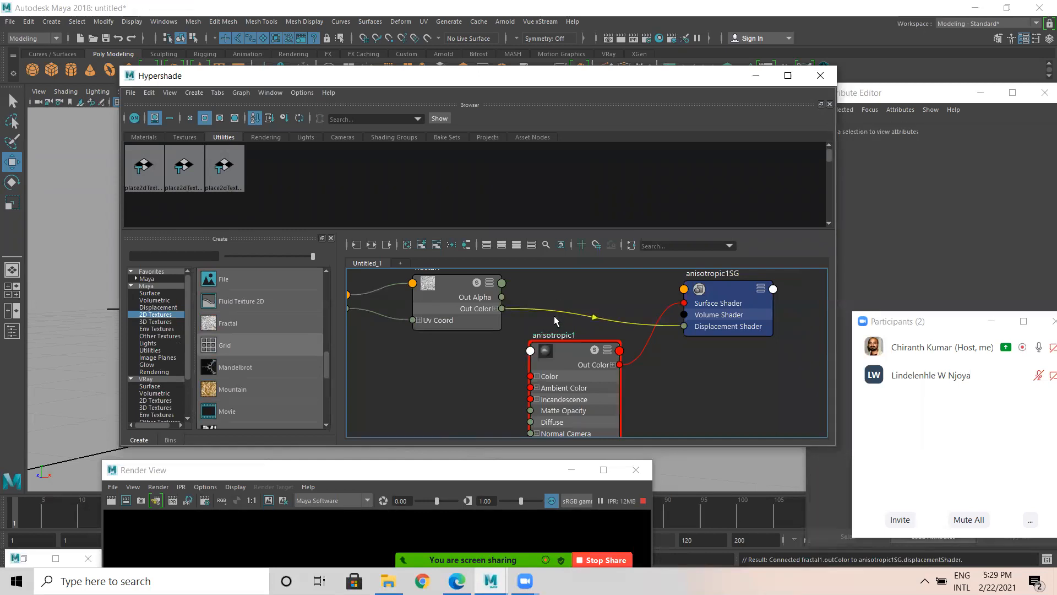
{"action": "key", "text": "Delete"}
{"action": "left_click", "coordinate": [572, 357]}
{"action": "left_click_drag", "start_coordinate": [592, 356], "coordinate": [592, 309]}
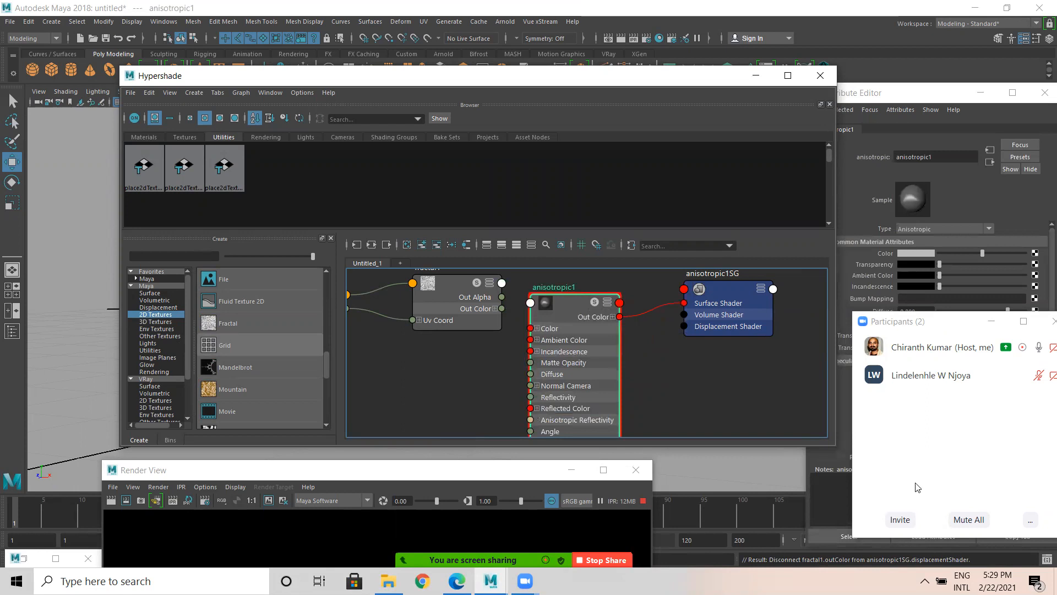
Uncover the Attribute Editor and connect the fractal texture to the anisotropic material's Bump Mapping.
{"action": "left_click_drag", "start_coordinate": [571, 82], "coordinate": [499, 82]}
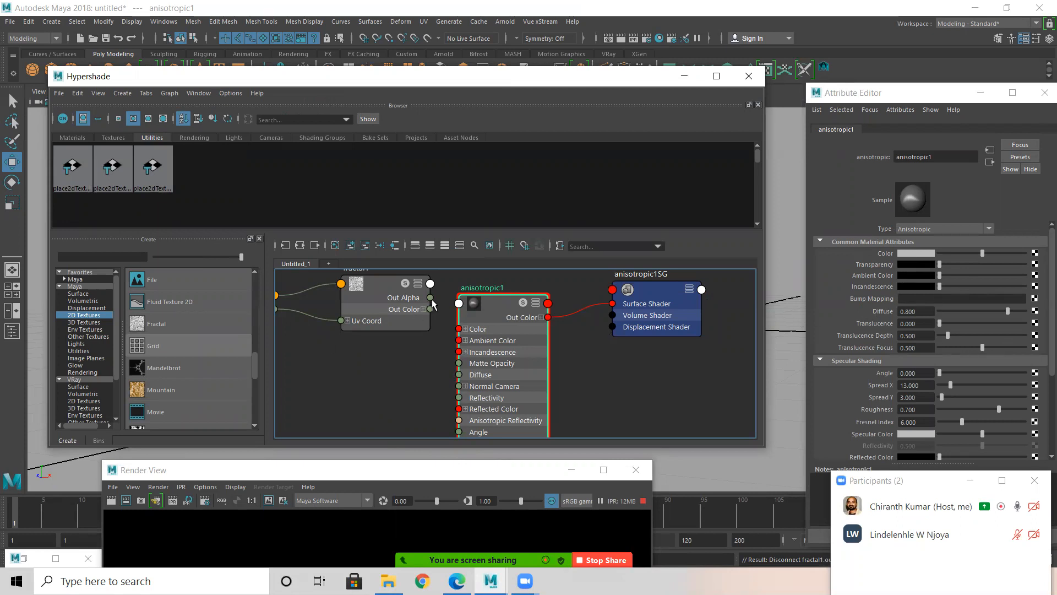
{"action": "left_click", "coordinate": [385, 285]}
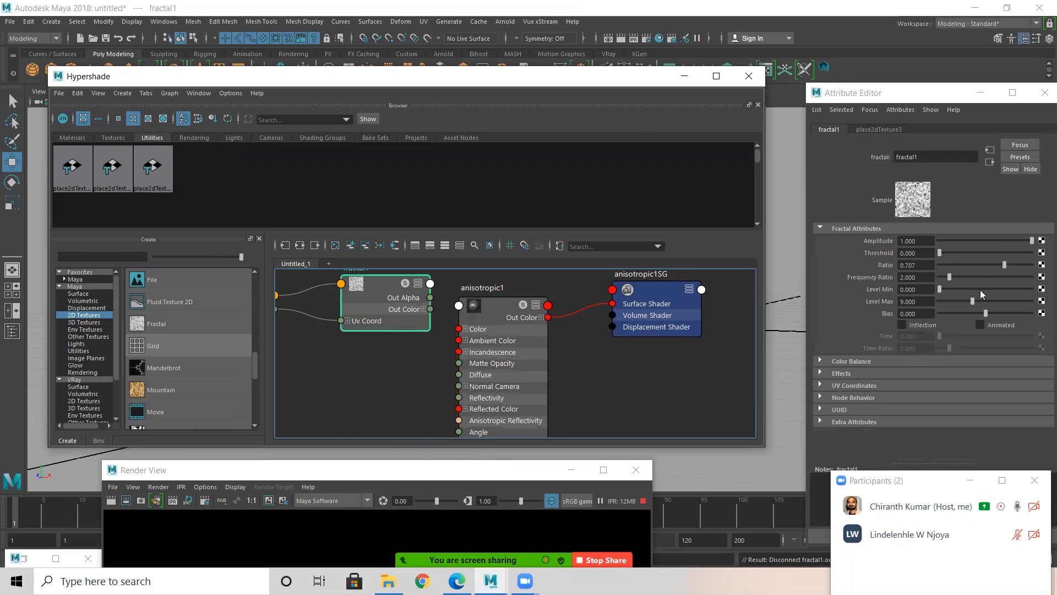
{"action": "left_click", "coordinate": [502, 311]}
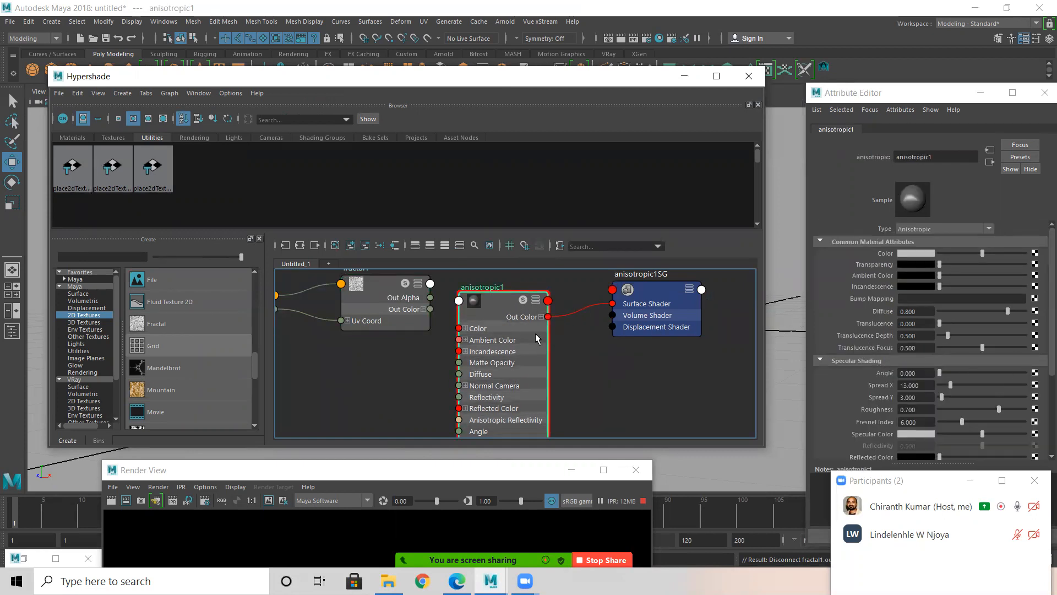
{"action": "middle_click_drag", "start_coordinate": [382, 280], "coordinate": [872, 301]}
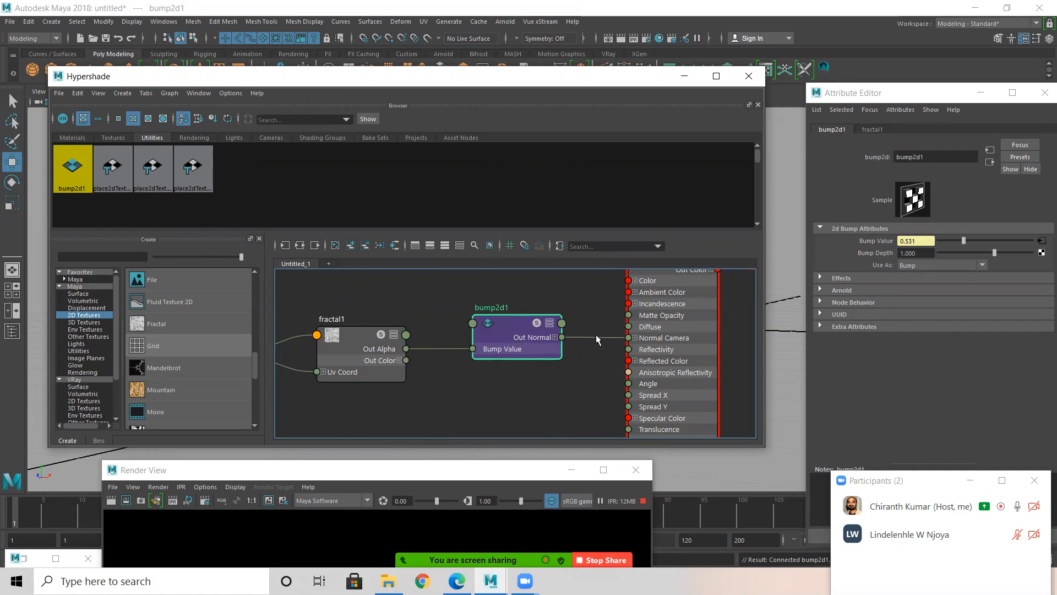
Select the anisotropic material to show its attributes and minimize the Hypershade to uncover the three spheres.
{"action": "scroll", "coordinate": [597, 339], "scroll_direction": "down", "scroll_amount": 3}
{"action": "left_click", "coordinate": [629, 305]}
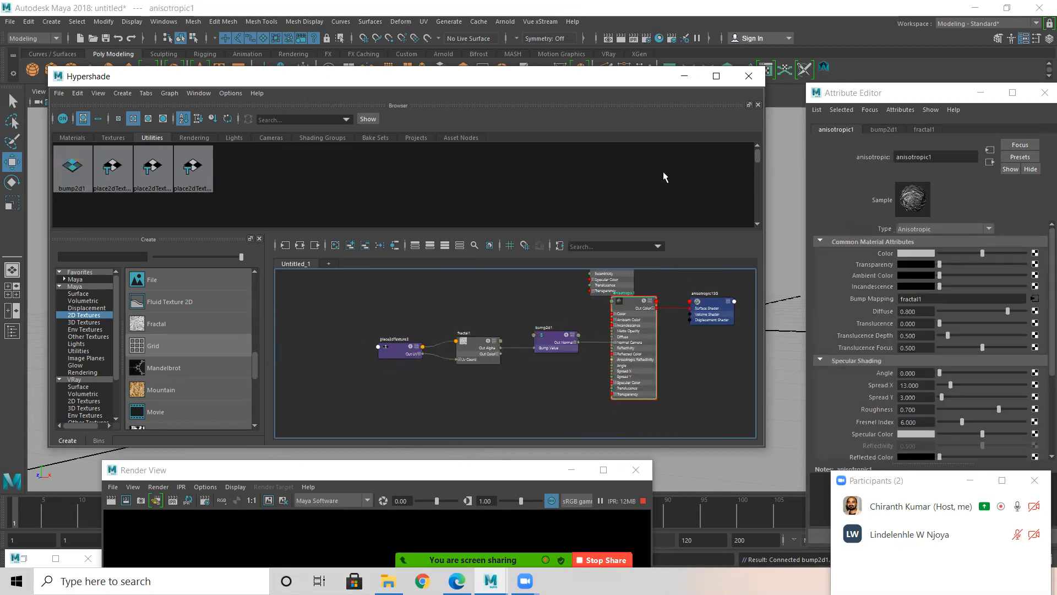
{"action": "left_click", "coordinate": [684, 76]}
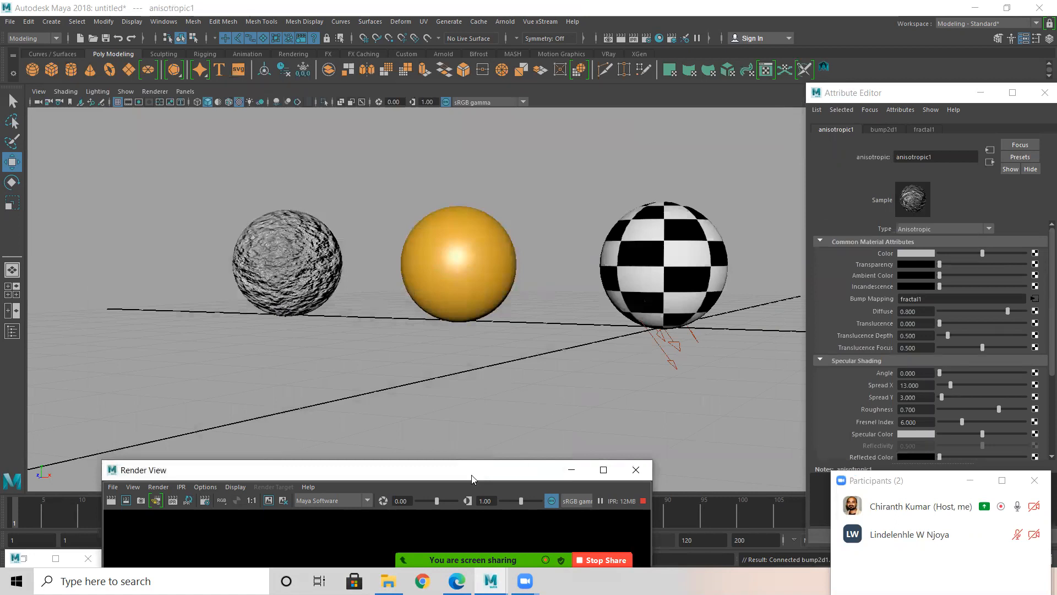
Compare the bump-mapped sphere in the render with the same sphere in the viewport from a closer, lower angle.
{"action": "left_click_drag", "start_coordinate": [472, 477], "coordinate": [627, 157]}
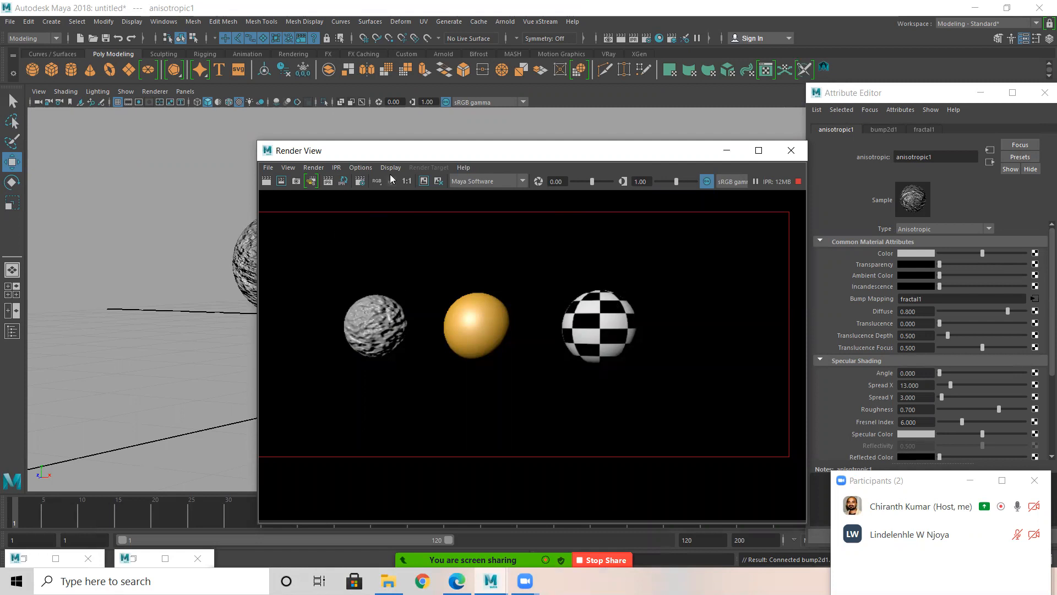
{"action": "left_click_drag", "start_coordinate": [378, 158], "coordinate": [306, 392]}
{"action": "scroll", "coordinate": [237, 272], "scroll_direction": "up", "scroll_amount": 5}
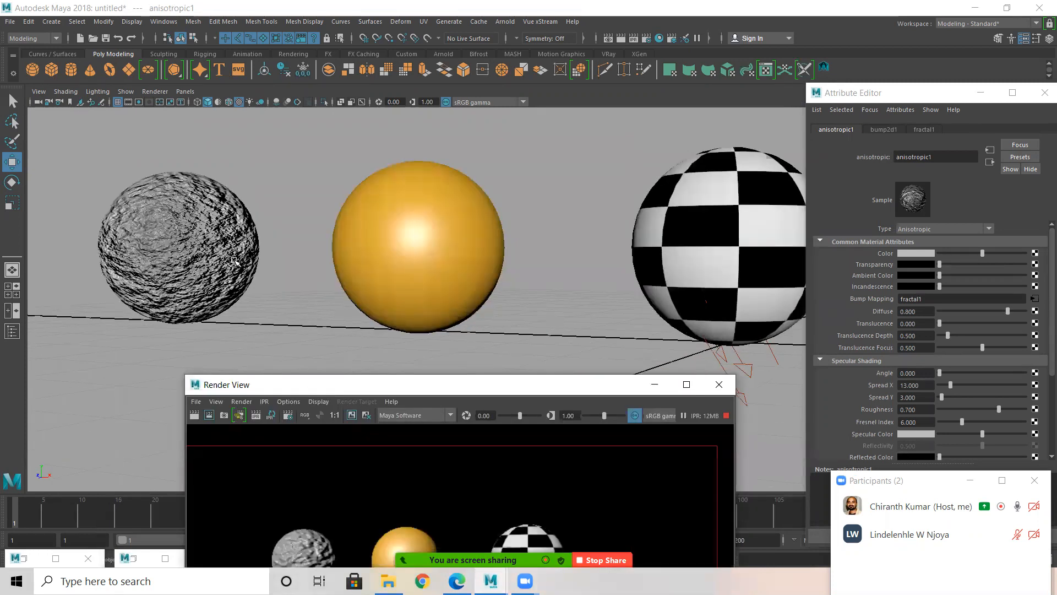
{"action": "left_click", "coordinate": [235, 273]}
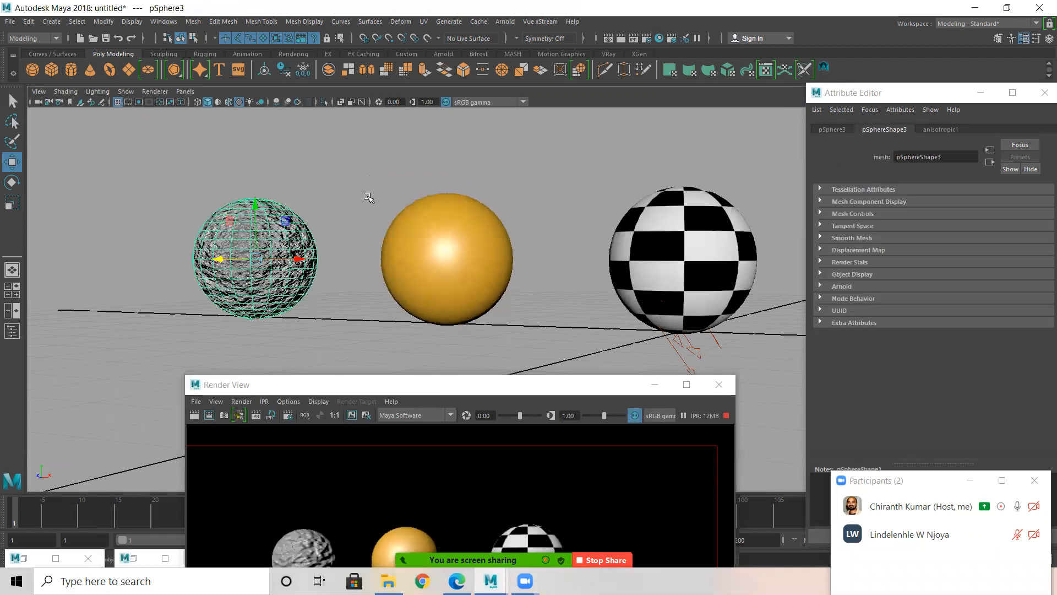
{"action": "left_click", "coordinate": [357, 220]}
{"action": "left_click_drag", "start_coordinate": [207, 291], "coordinate": [472, 400], "text": "alt"}
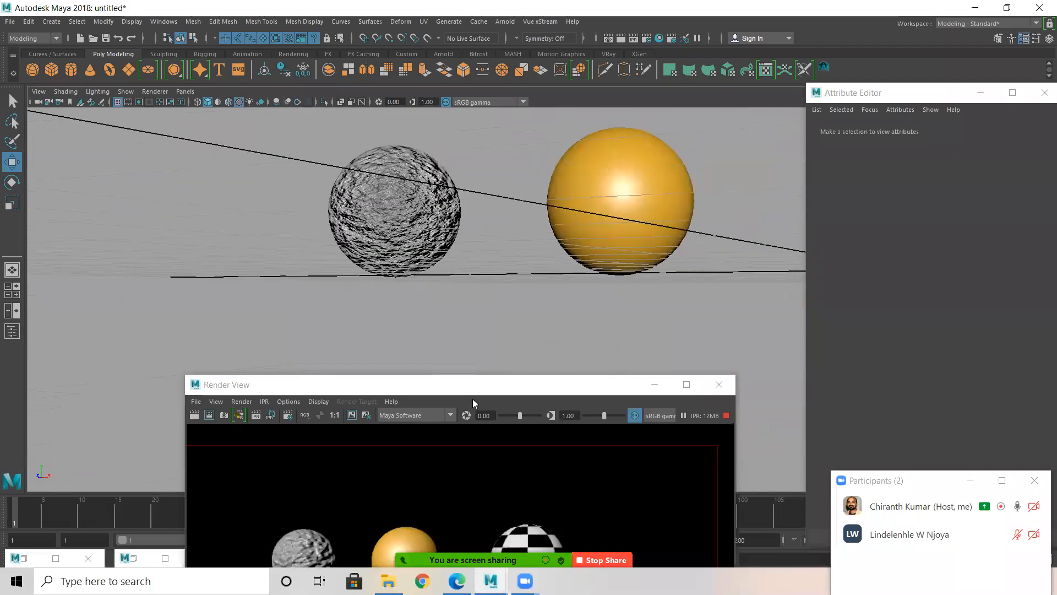
Select the 2D bump node between the fractal and the anisotropic material, and uncover the Render View for a close look at the bumped sphere.
{"action": "left_click", "coordinate": [137, 558]}
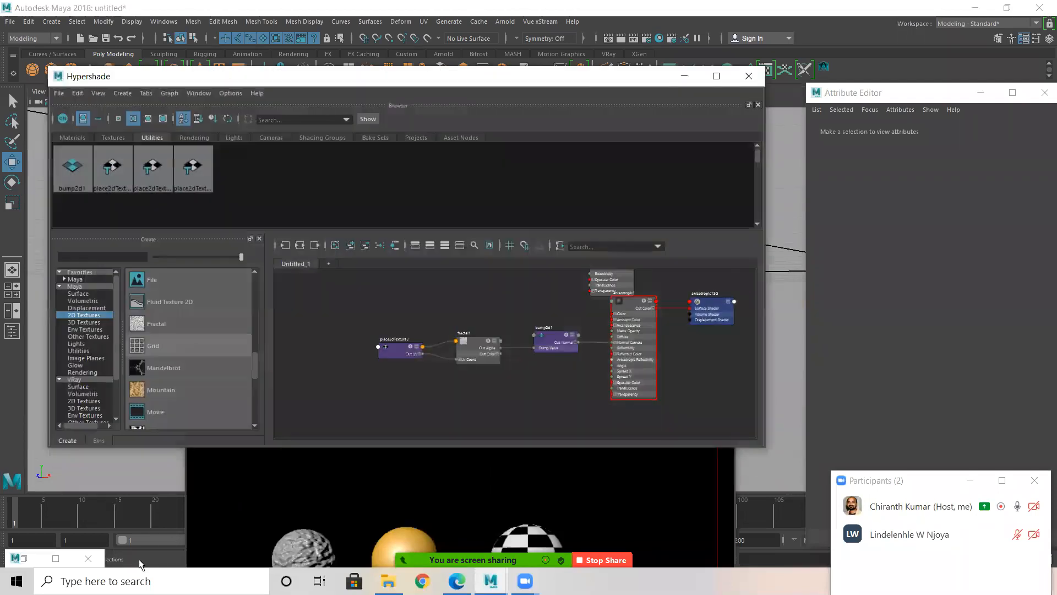
{"action": "left_click", "coordinate": [562, 334]}
{"action": "scroll", "coordinate": [560, 362], "scroll_direction": "up", "scroll_amount": 3}
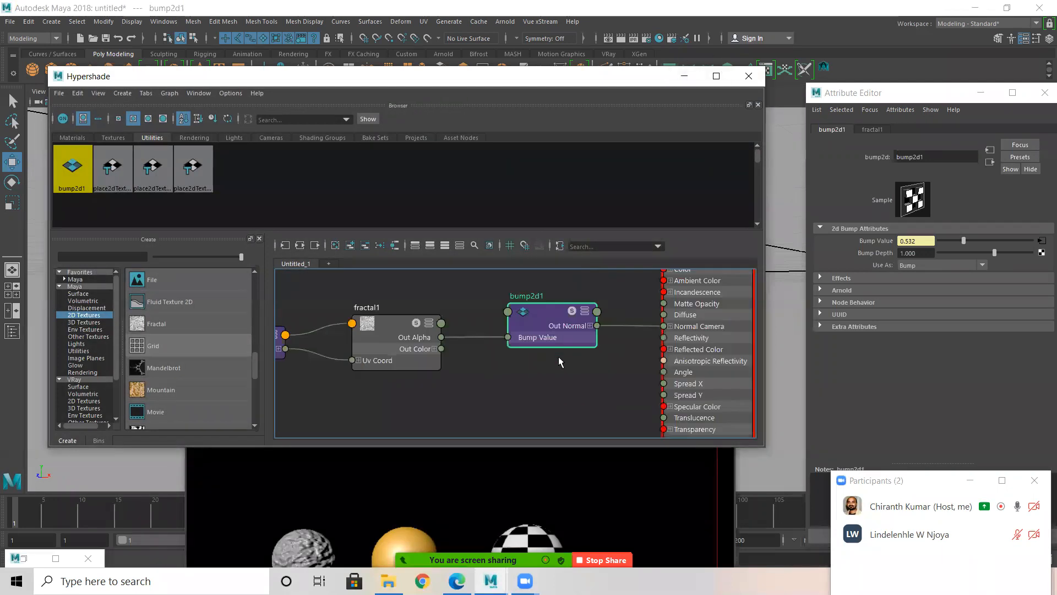
{"action": "left_click", "coordinate": [684, 76]}
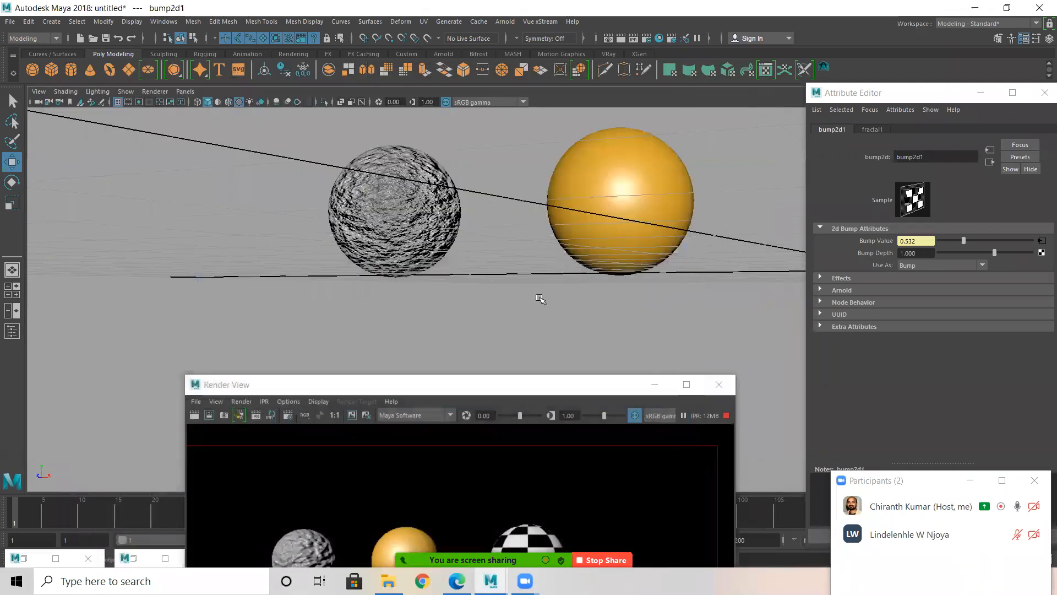
{"action": "left_click_drag", "start_coordinate": [471, 392], "coordinate": [453, 121]}
{"action": "scroll", "coordinate": [245, 299], "scroll_direction": "up", "scroll_amount": 4}
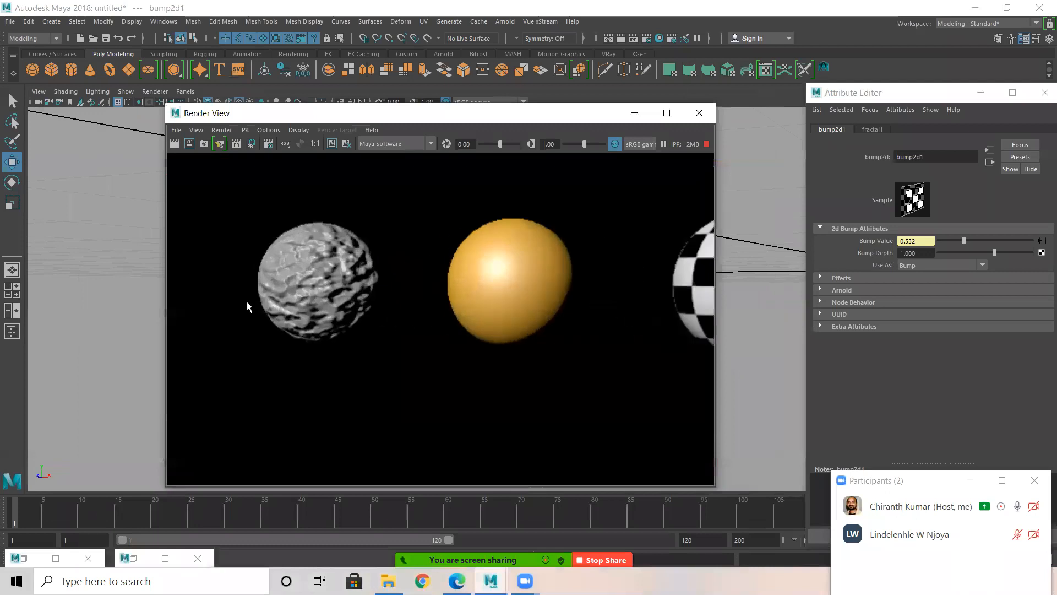
Try a Bump Depth of 0.5 and then 0.1 on the bump node.
{"action": "left_click", "coordinate": [915, 253]}
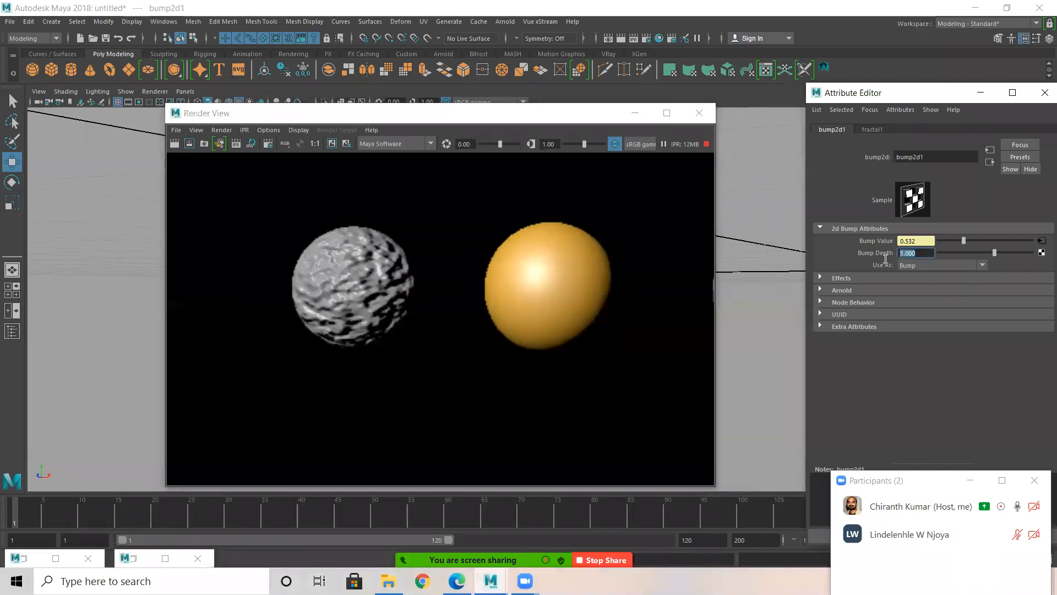
{"action": "type", "text": "0.5"}
{"action": "key", "text": "Return"}
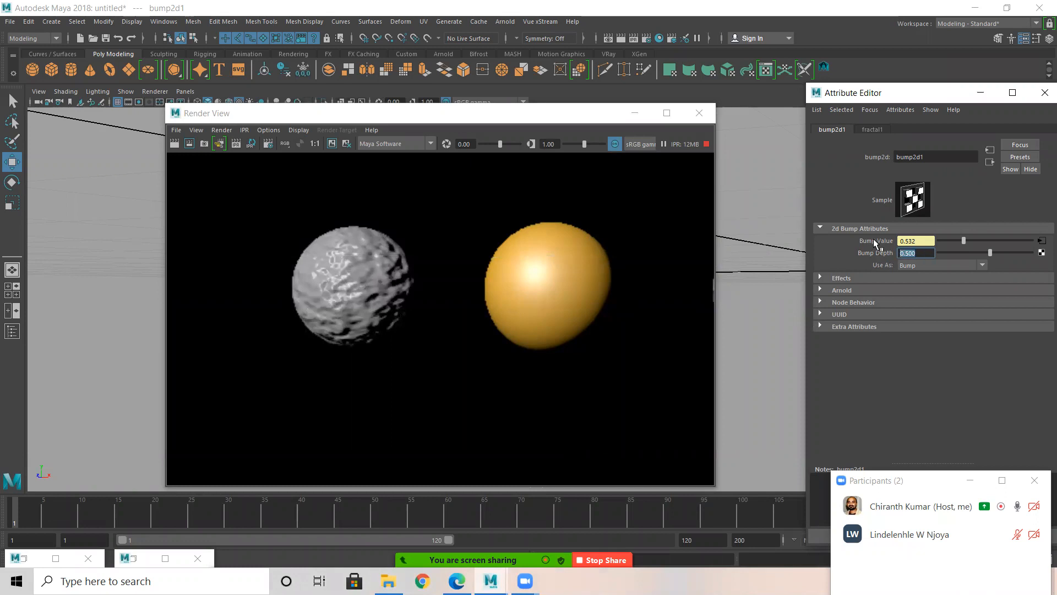
{"action": "type", "text": ".1"}
{"action": "key", "text": "Return"}
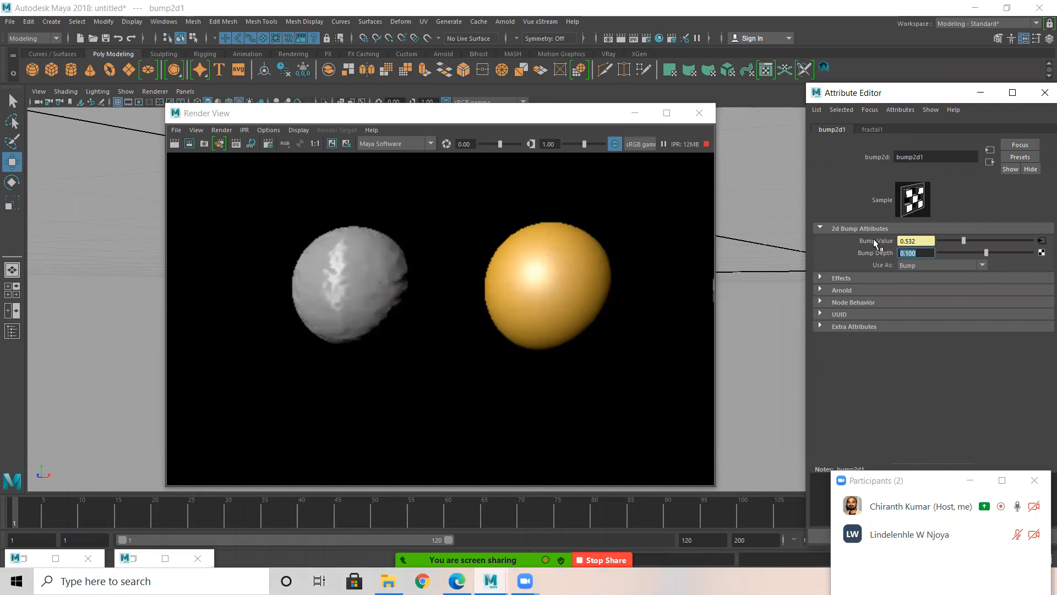
Examine the anisotropic sphere's bumped surface and silhouette up close in the viewport from several angles.
{"action": "left_click_drag", "start_coordinate": [409, 114], "coordinate": [360, 431]}
{"action": "scroll", "coordinate": [394, 202], "scroll_direction": "up", "scroll_amount": 4}
{"action": "middle_click_drag", "start_coordinate": [394, 202], "coordinate": [401, 406], "text": "alt"}
{"action": "left_click_drag", "start_coordinate": [379, 308], "coordinate": [271, 267], "text": "alt"}
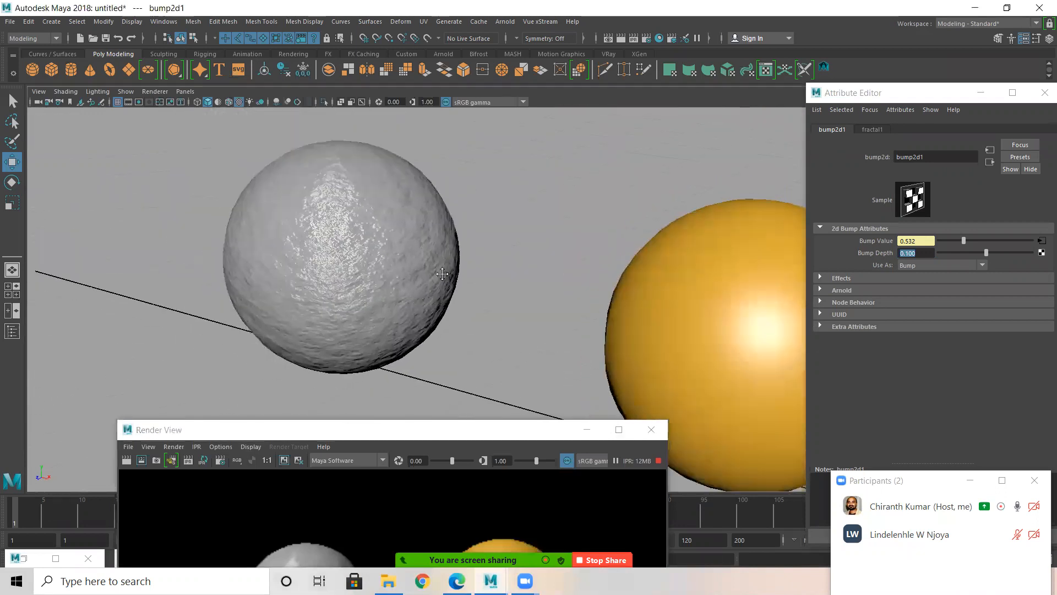
{"action": "middle_click_drag", "start_coordinate": [526, 358], "coordinate": [607, 331], "text": "alt"}
{"action": "scroll", "coordinate": [607, 330], "scroll_direction": "up", "scroll_amount": 5}
{"action": "mouse_move", "coordinate": [429, 292]}
{"action": "left_mouse_down", "text": "alt"}
{"action": "mouse_move", "coordinate": [312, 242]}
{"action": "mouse_move", "coordinate": [419, 294]}
{"action": "left_mouse_up", "text": "alt"}
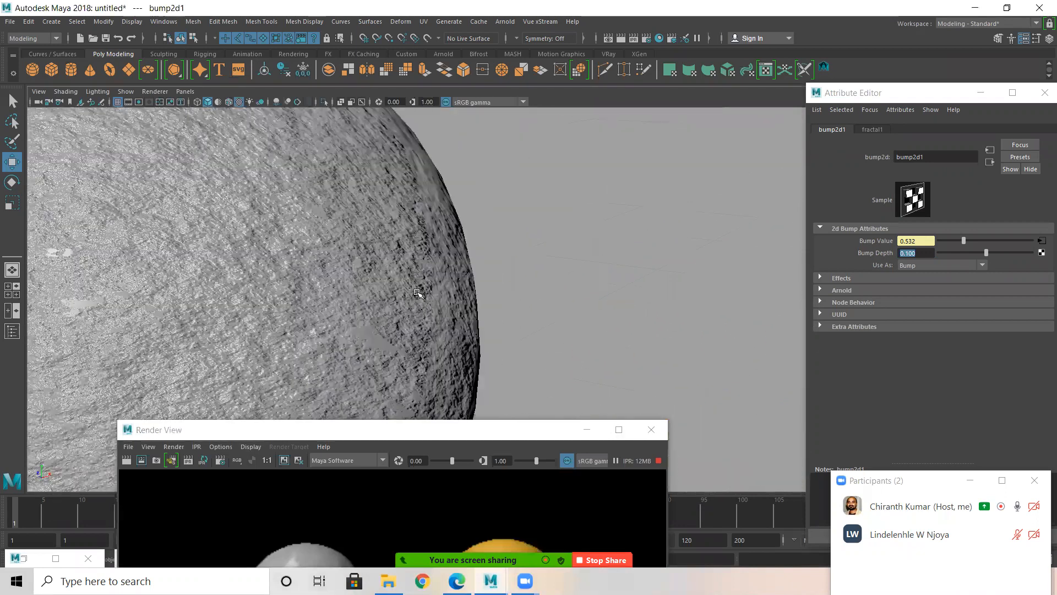
{"action": "right_click_drag", "start_coordinate": [418, 294], "coordinate": [754, 144], "text": "alt"}
{"action": "left_click_drag", "start_coordinate": [478, 283], "coordinate": [417, 292], "text": "alt"}
{"action": "middle_click_drag", "start_coordinate": [444, 291], "coordinate": [687, 294], "text": "alt"}
{"action": "right_click_drag", "start_coordinate": [417, 294], "coordinate": [276, 231], "text": "alt"}
{"action": "middle_click_drag", "start_coordinate": [276, 231], "coordinate": [319, 235], "text": "alt"}
{"action": "left_click_drag", "start_coordinate": [320, 235], "coordinate": [240, 208], "text": "alt"}
{"action": "middle_click_drag", "start_coordinate": [240, 208], "coordinate": [476, 255], "text": "alt"}
Try a Bump Depth of 0.05 and check the sphere's surface from a slightly different angle.
{"action": "type", "text": "0.05"}
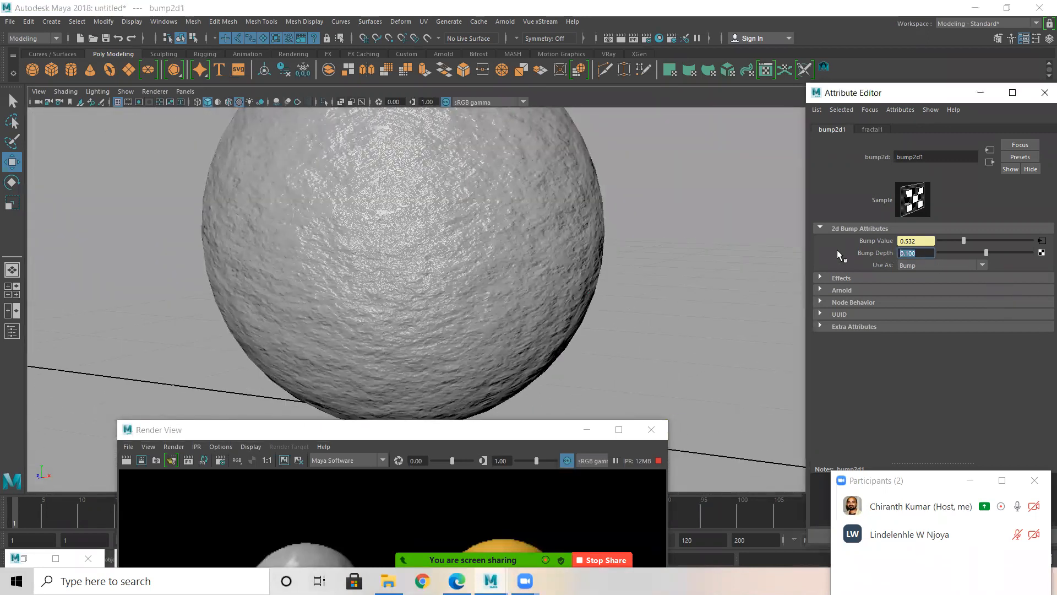
{"action": "key", "text": "Return"}
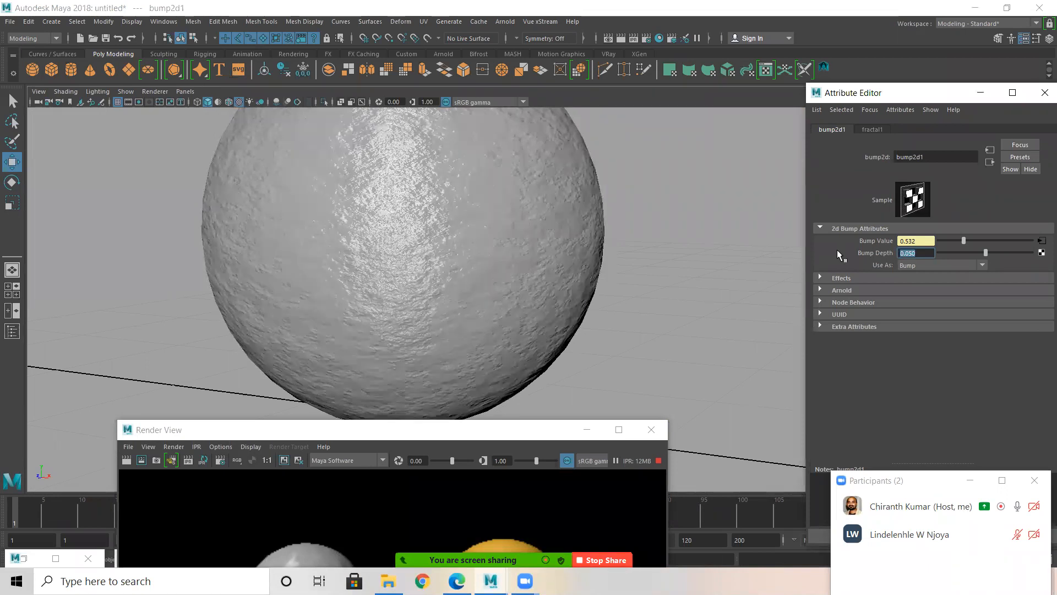
{"action": "left_click_drag", "start_coordinate": [467, 288], "coordinate": [456, 268], "text": "alt"}
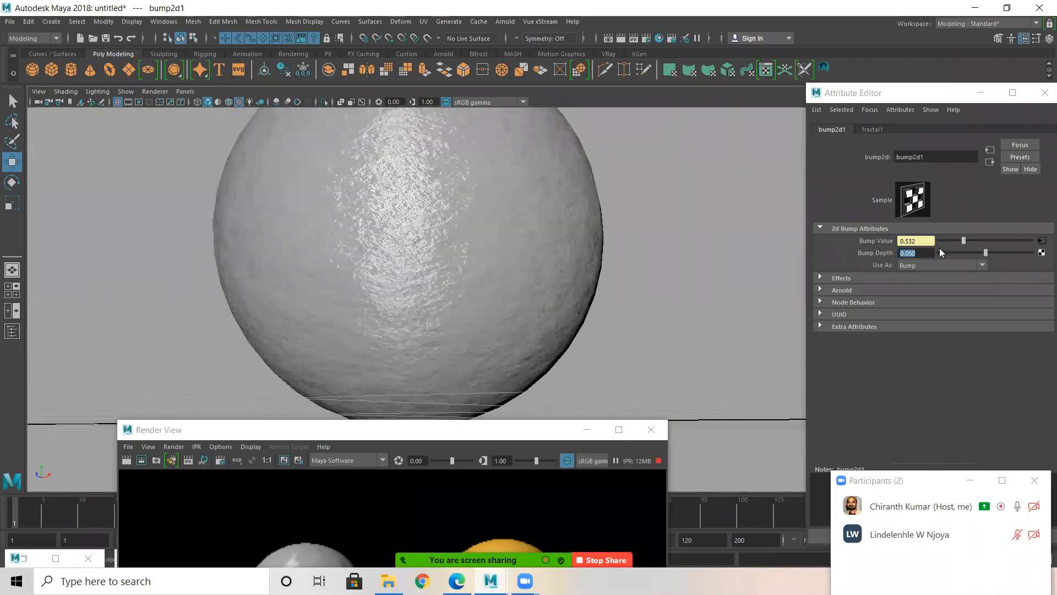
Try stronger Bump Depth values of 1 and 5 and inspect the whole sphere.
{"action": "type", "text": "1"}
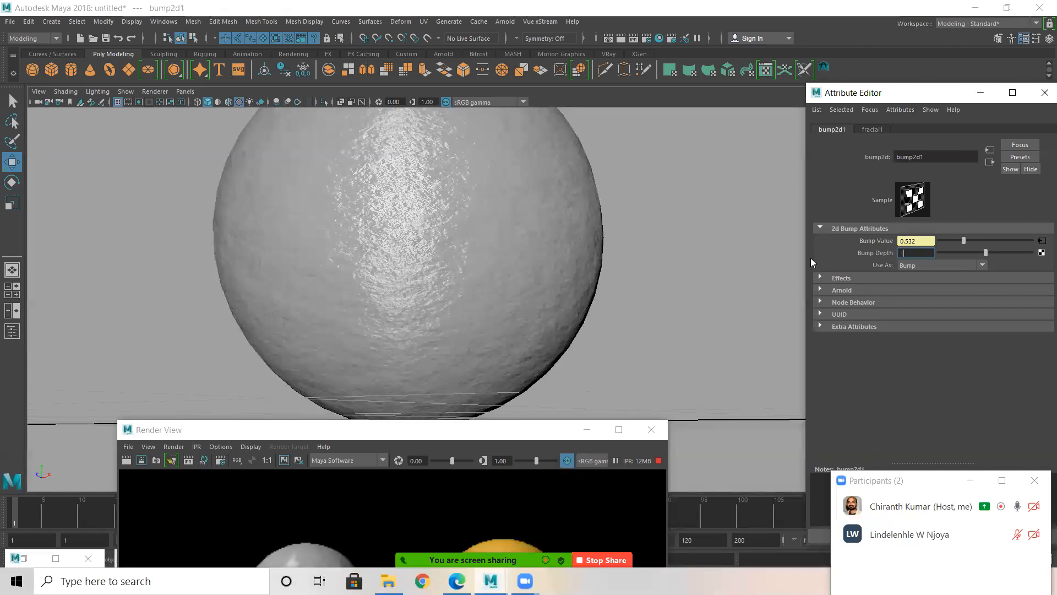
{"action": "key", "text": "Return"}
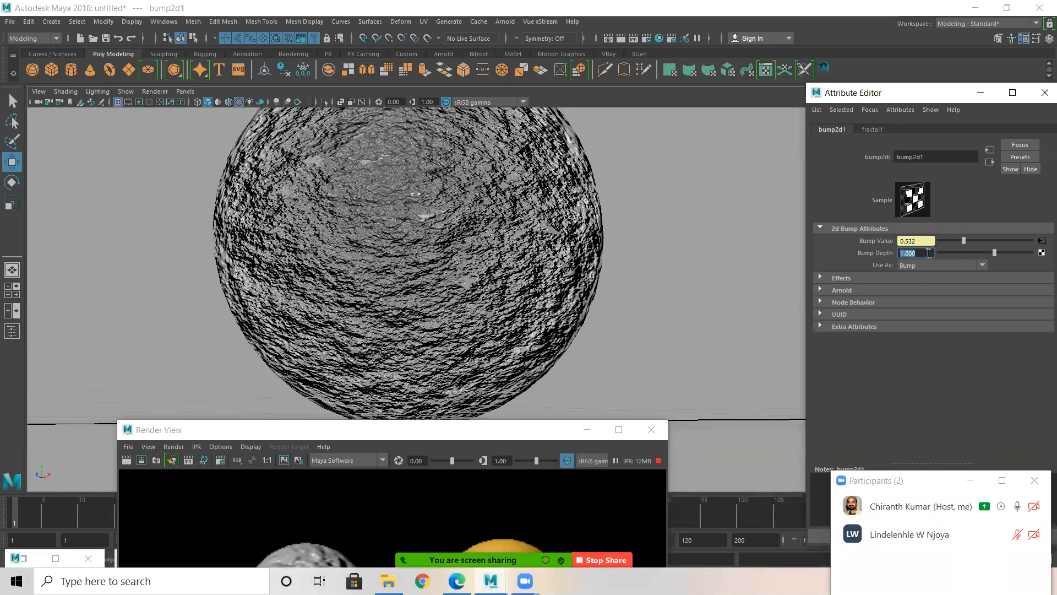
{"action": "type", "text": "5"}
{"action": "key", "text": "Return"}
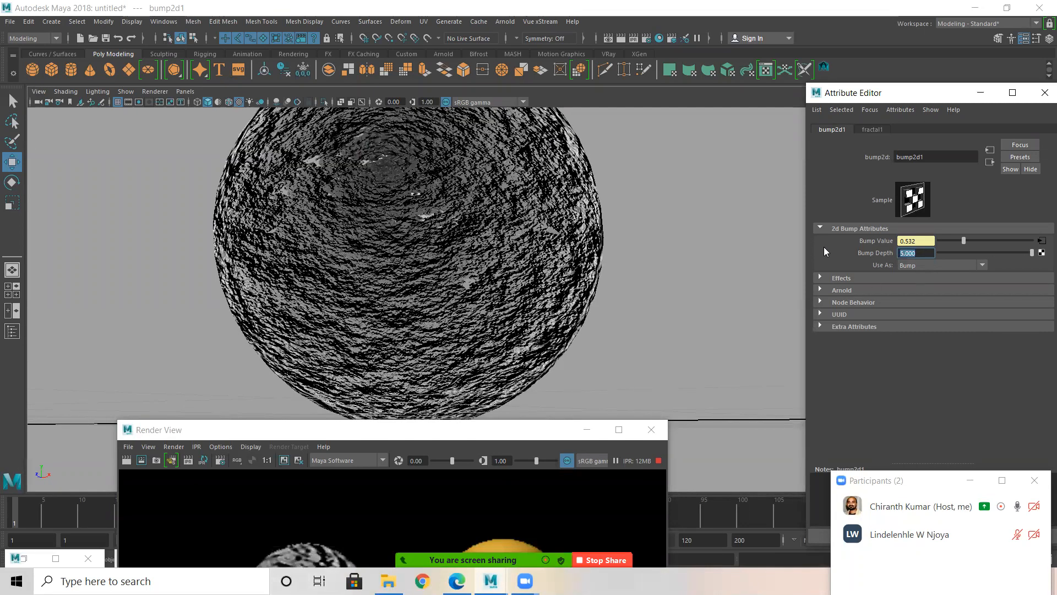
{"action": "left_click_drag", "start_coordinate": [593, 237], "coordinate": [499, 192], "text": "alt"}
{"action": "left_click_drag", "start_coordinate": [424, 201], "coordinate": [422, 200], "text": "alt"}
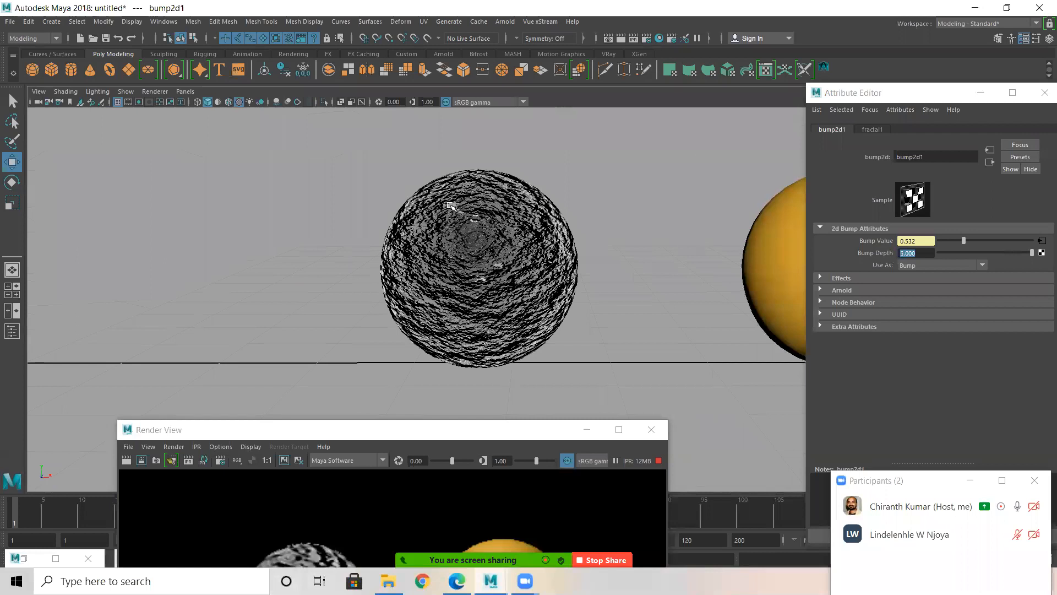
Set the bump node's Bump Depth to 0.5 and compare the sphere in the viewport and the Render View.
{"action": "left_click_drag", "start_coordinate": [929, 252], "coordinate": [776, 245]}
{"action": "type", "text": ".5"}
{"action": "key", "text": "Return"}
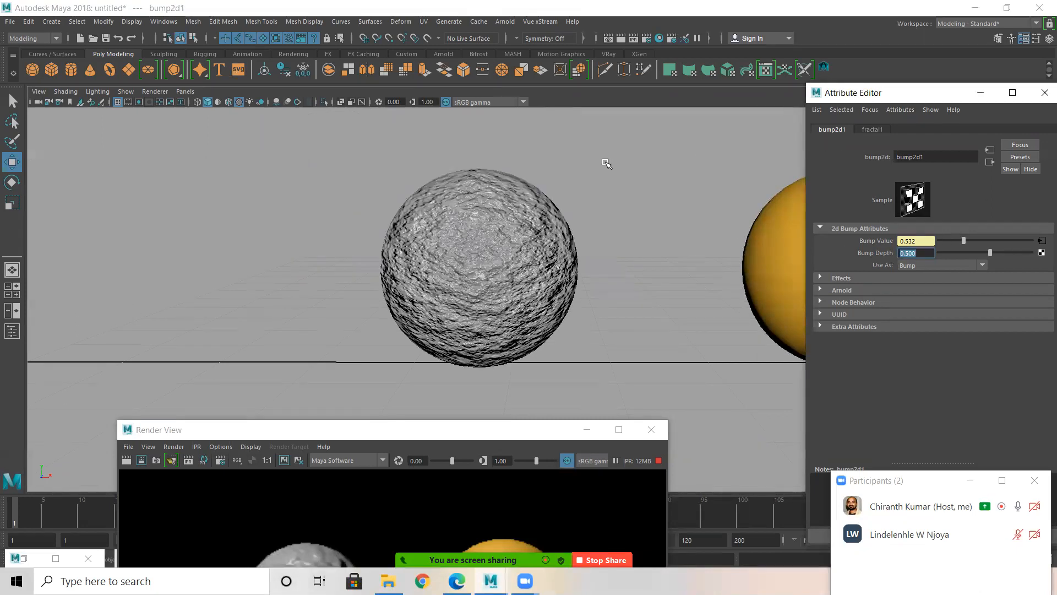
{"action": "right_click_drag", "start_coordinate": [481, 280], "coordinate": [733, 274], "text": "alt"}
{"action": "middle_click_drag", "start_coordinate": [733, 270], "coordinate": [658, 262], "text": "alt"}
{"action": "left_click_drag", "start_coordinate": [655, 261], "coordinate": [678, 293], "text": "alt"}
{"action": "right_click_drag", "start_coordinate": [753, 303], "coordinate": [475, 252], "text": "alt"}
{"action": "left_click_drag", "start_coordinate": [418, 427], "coordinate": [382, 119]}
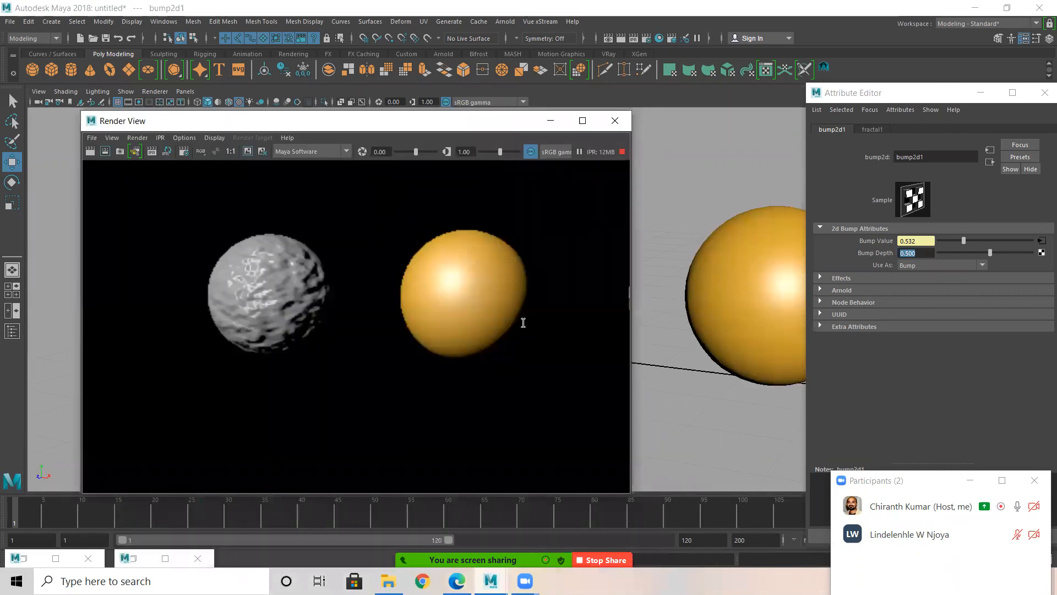
Switch to the course slides in the browser and go from the displacement and volumetric materials to the Types of Materials slide.
{"action": "key", "text": "alt+Tab"}
{"action": "scroll", "coordinate": [401, 234], "scroll_direction": "down", "scroll_amount": 1}
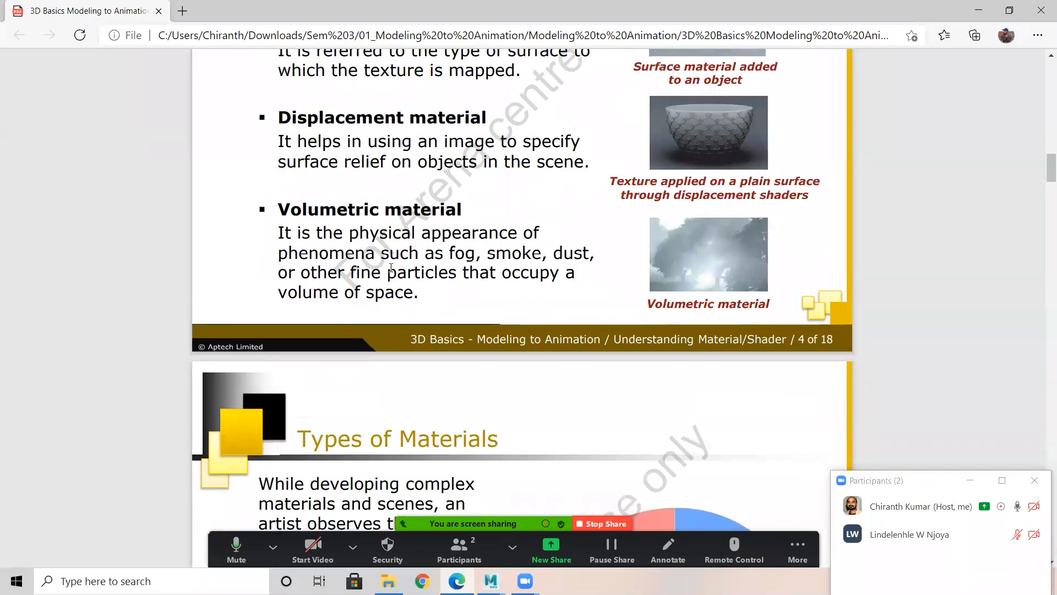
{"action": "scroll", "coordinate": [435, 277], "scroll_direction": "down", "scroll_amount": 4}
{"action": "scroll", "coordinate": [435, 277], "scroll_direction": "down", "scroll_amount": 3}
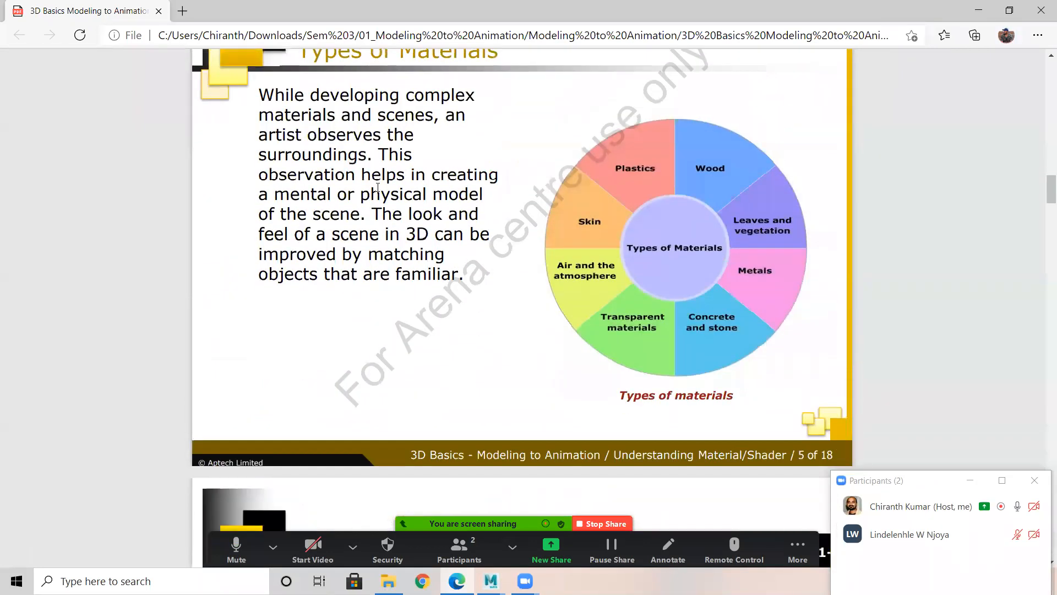
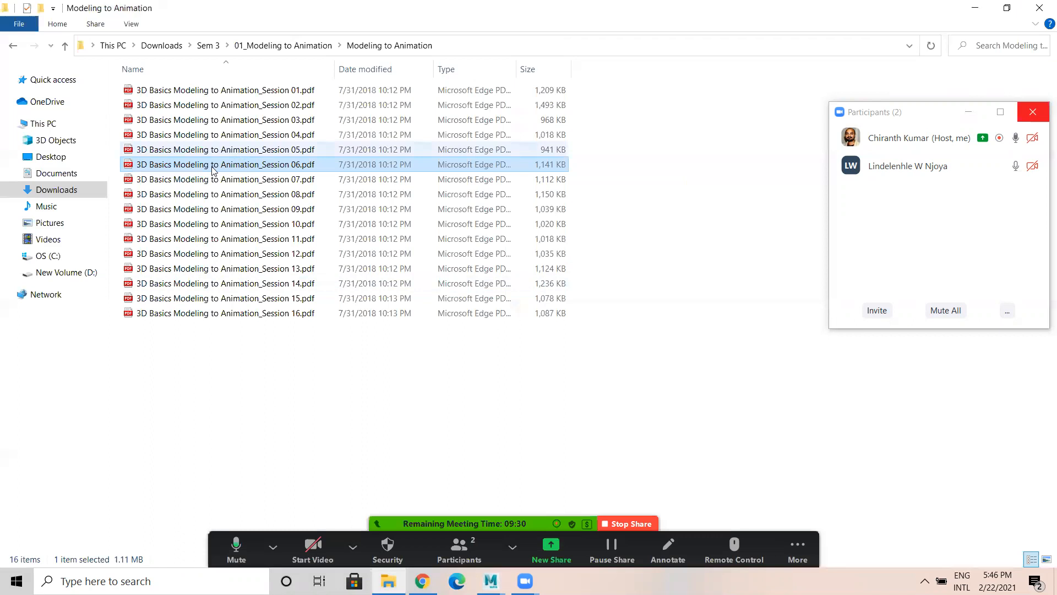
{"action": "left_click", "coordinate": [196, 165]}
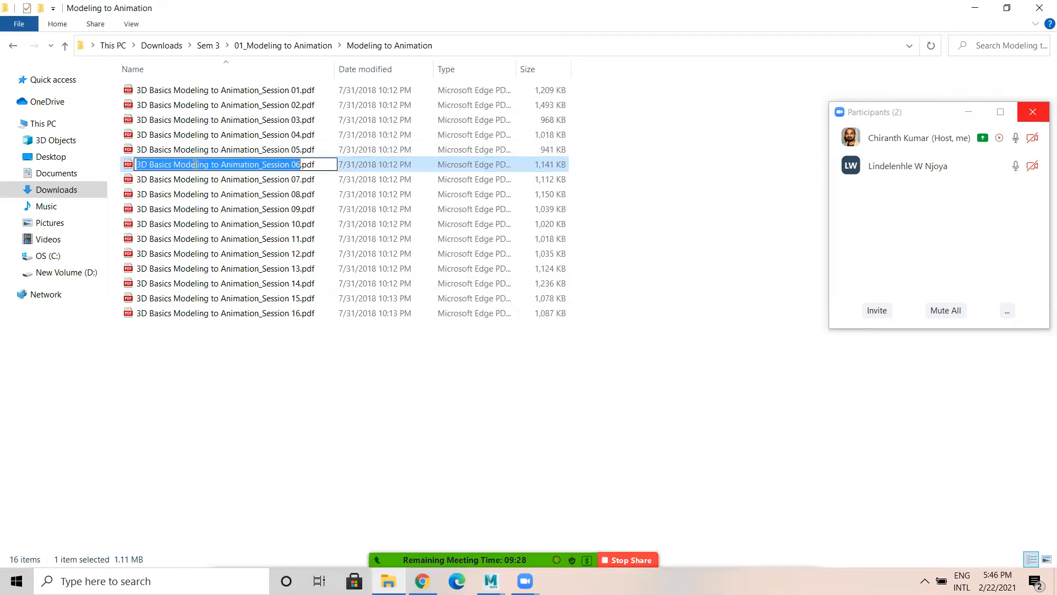
{"action": "left_click", "coordinate": [372, 432]}
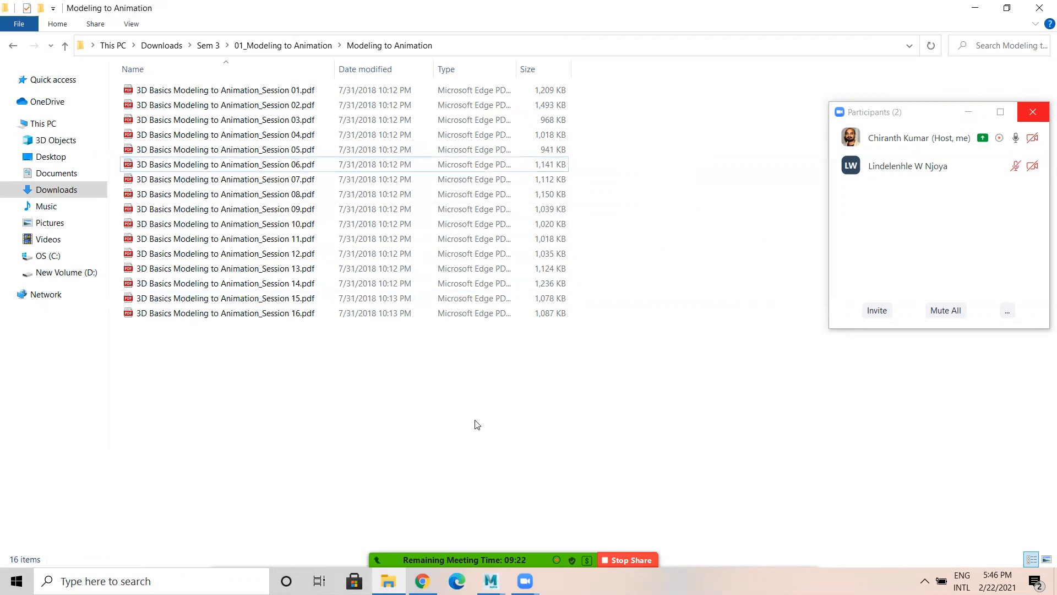
Switch back to Maya, close the Render View and start a new empty scene.
{"action": "mouse_move", "coordinate": [490, 581]}
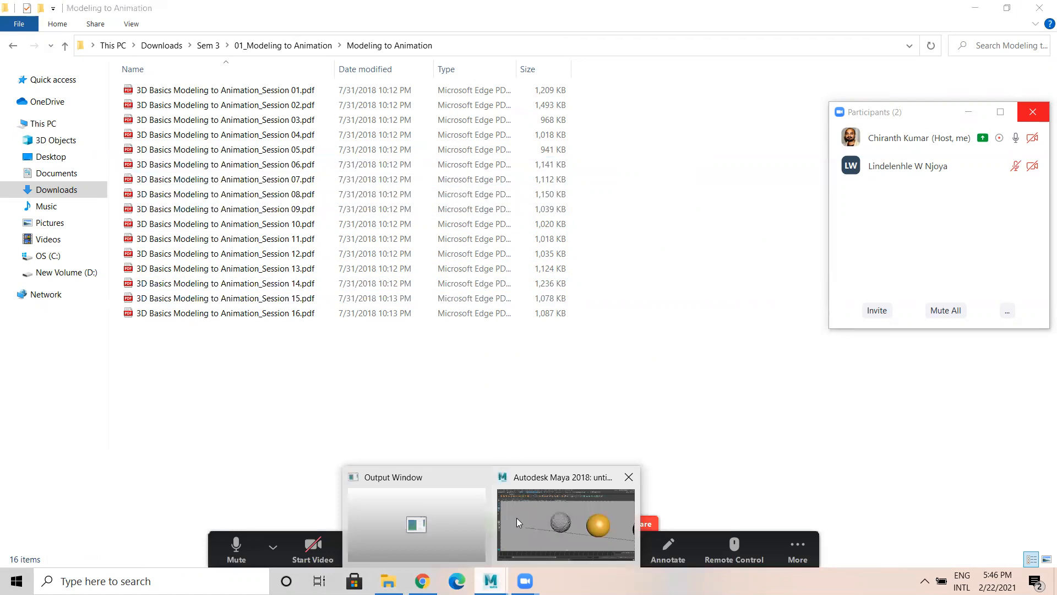
{"action": "left_click", "coordinate": [516, 517]}
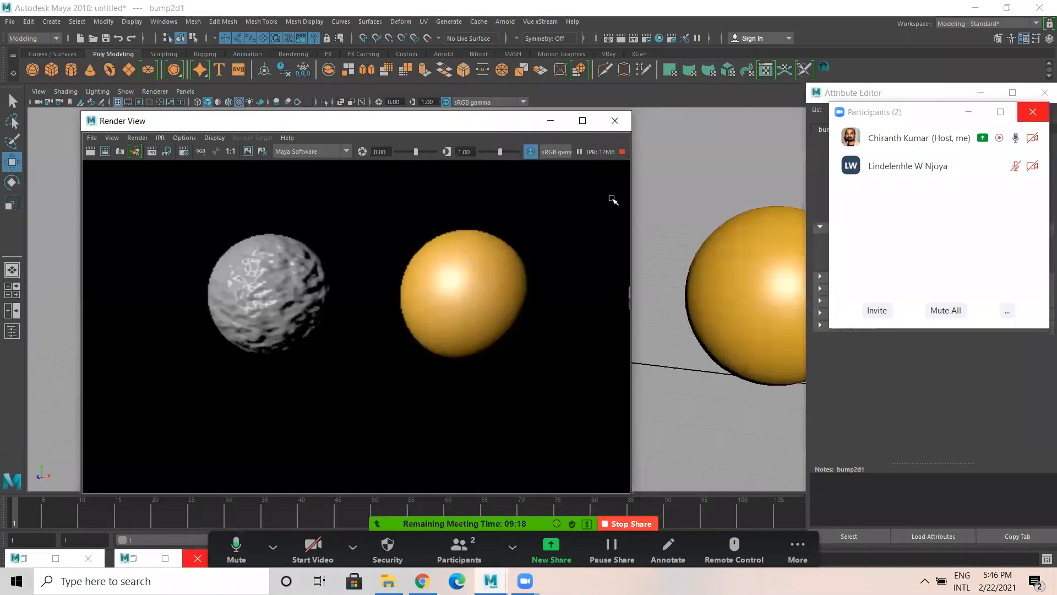
{"action": "left_click", "coordinate": [615, 120]}
{"action": "left_click", "coordinate": [628, 185]}
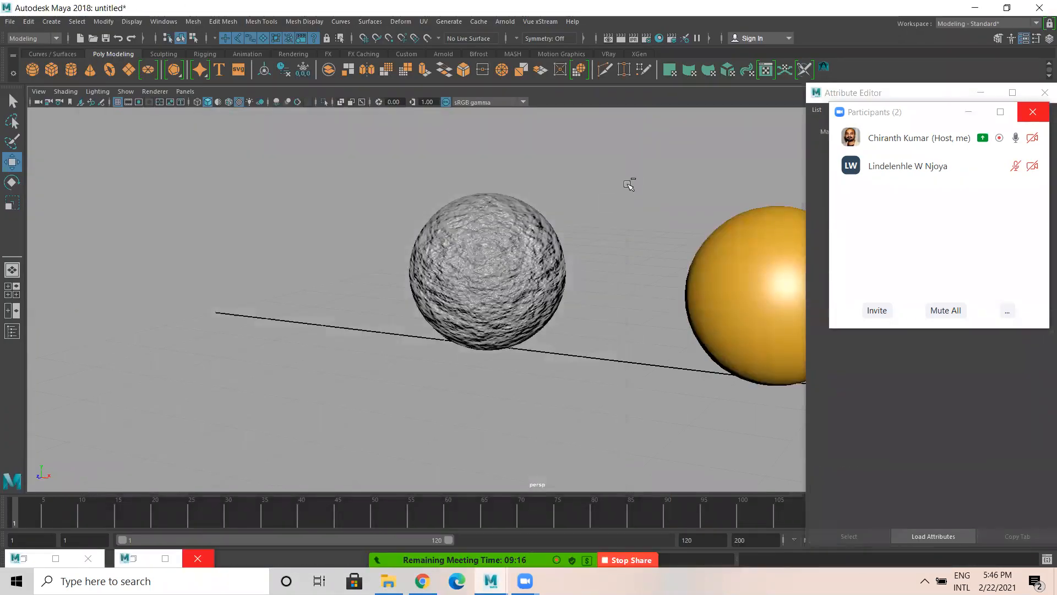
{"action": "key", "text": "ctrl+n"}
{"action": "left_click", "coordinate": [521, 296]}
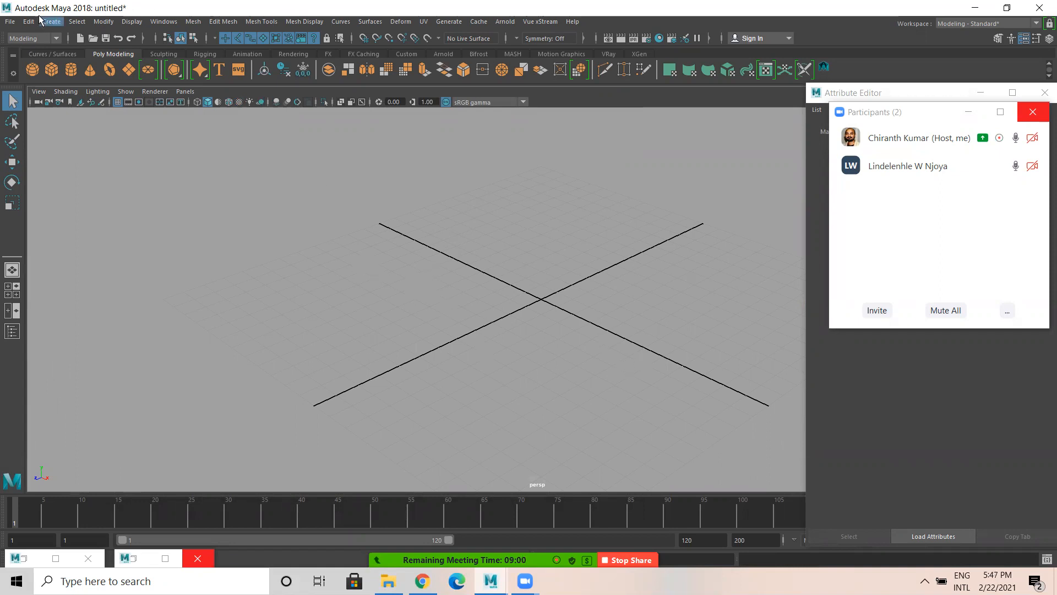
Set the current project to the Dream Project folder inside Project House on drive D.
{"action": "left_click", "coordinate": [9, 22]}
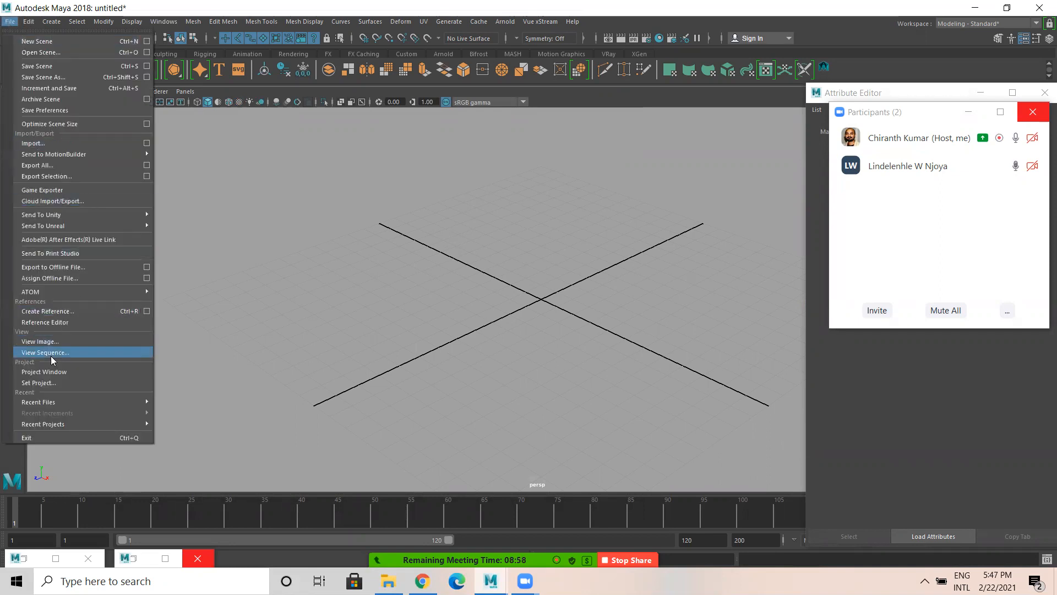
{"action": "left_click", "coordinate": [47, 382]}
{"action": "left_click", "coordinate": [734, 61]}
{"action": "left_click", "coordinate": [734, 62]}
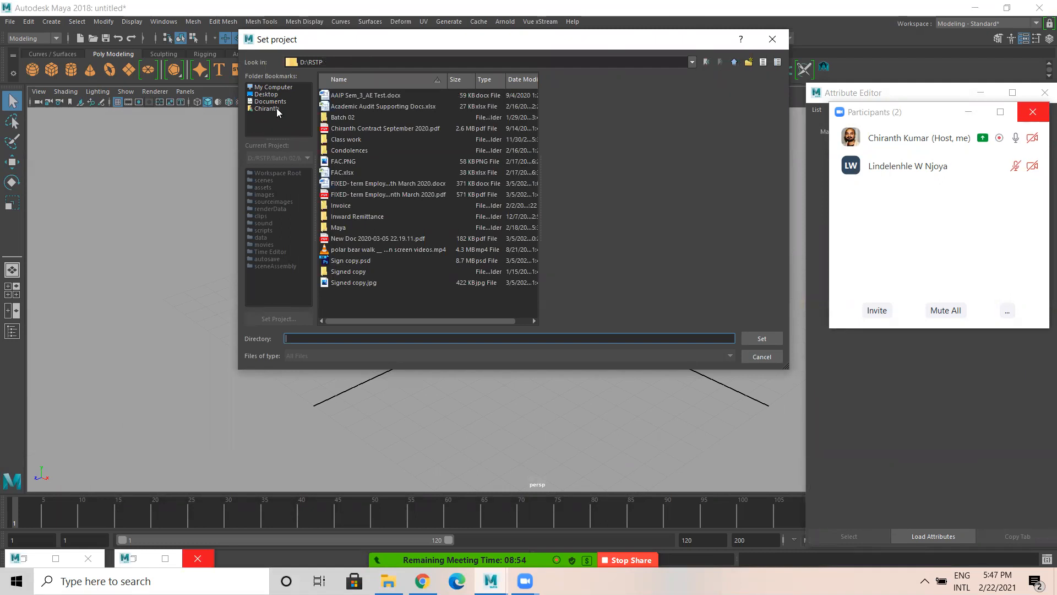
{"action": "left_click", "coordinate": [735, 61]}
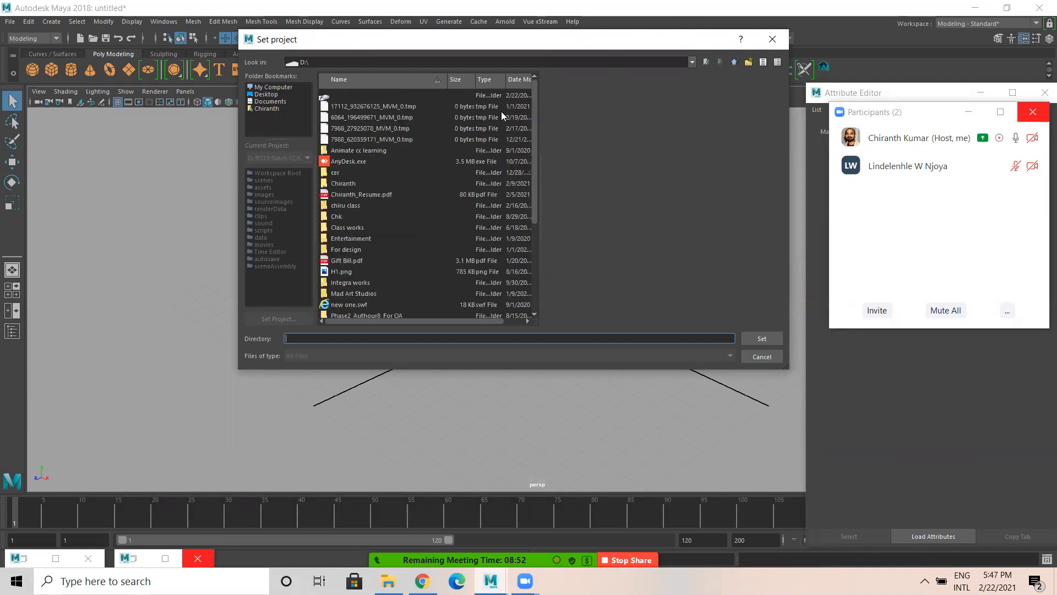
{"action": "double_click", "coordinate": [335, 183]}
{"action": "scroll", "coordinate": [349, 277], "scroll_direction": "down", "scroll_amount": 3}
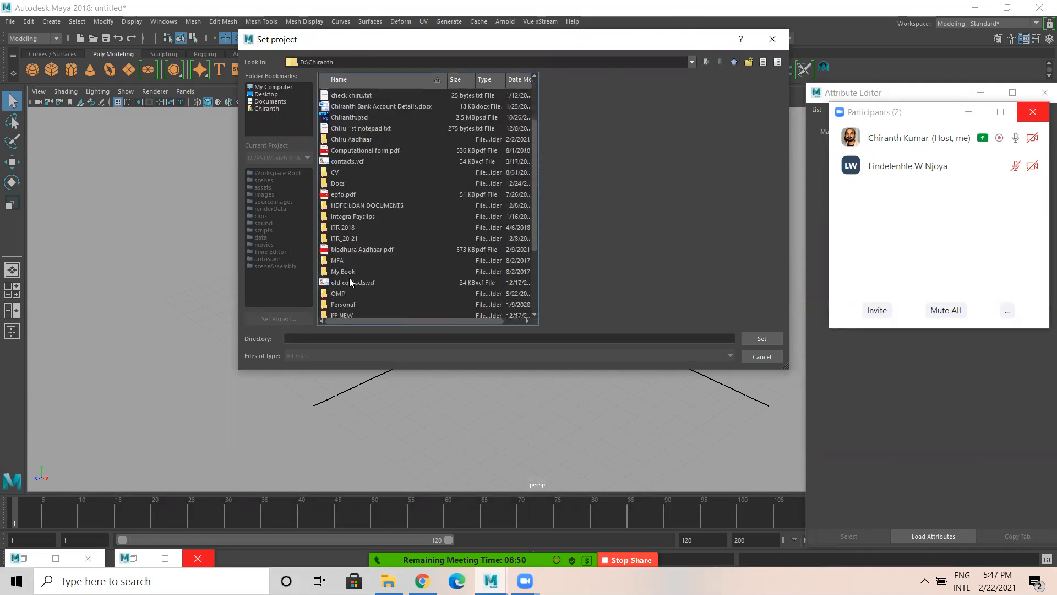
{"action": "scroll", "coordinate": [348, 305], "scroll_direction": "down", "scroll_amount": 3}
{"action": "double_click", "coordinate": [348, 270]}
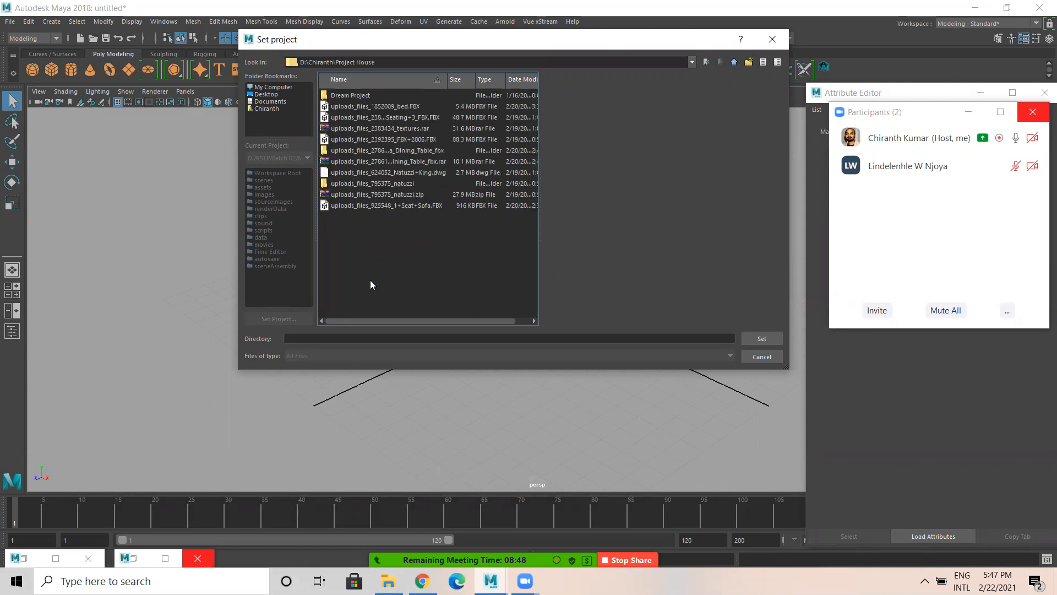
{"action": "left_click", "coordinate": [352, 95]}
{"action": "left_click", "coordinate": [762, 338]}
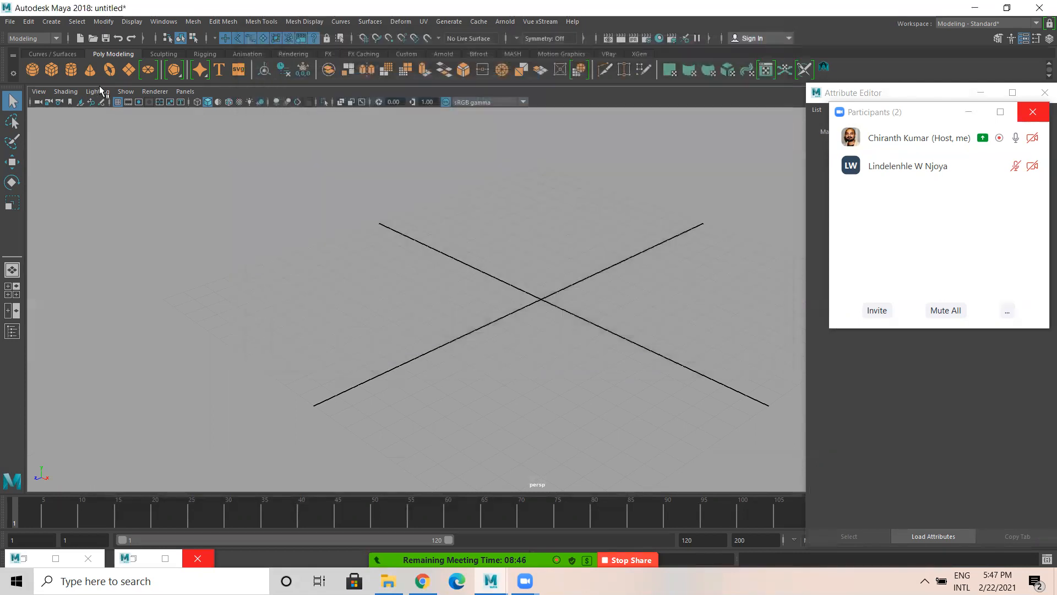
Open Master scene03.mb from the project's scenes folder without saving the untitled scene.
{"action": "left_click", "coordinate": [92, 38]}
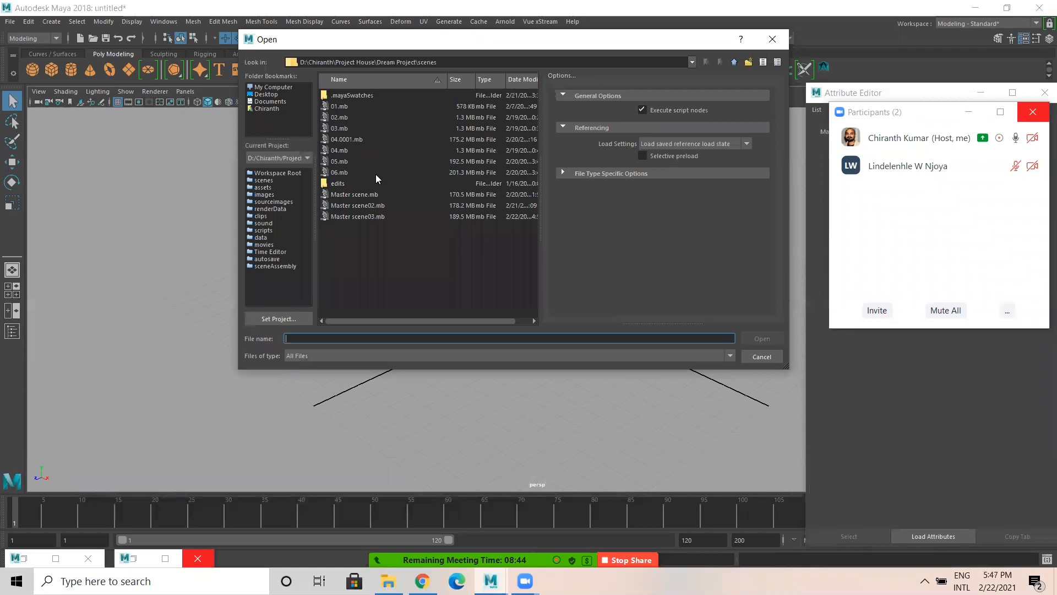
{"action": "left_click", "coordinate": [360, 216]}
{"action": "left_click", "coordinate": [770, 339]}
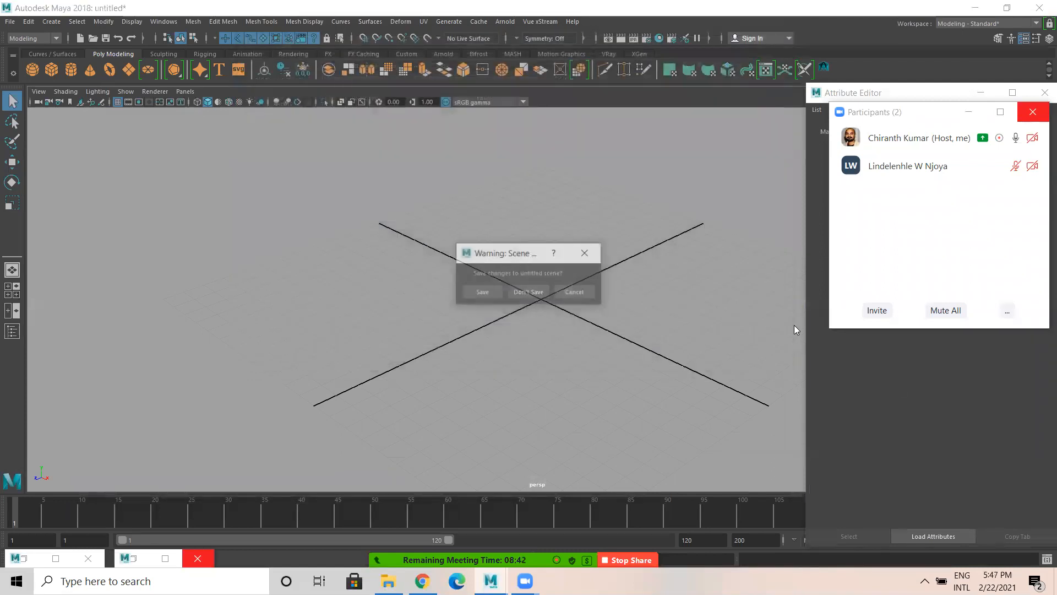
{"action": "left_click", "coordinate": [526, 292]}
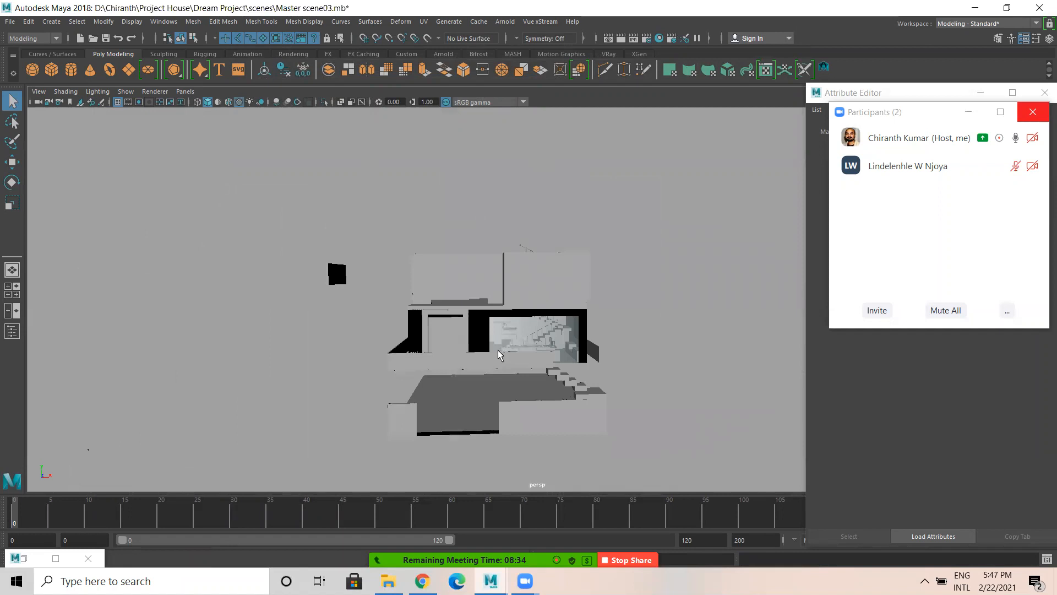
Minimize the meeting participants list and the Attribute Editor, and bring up the Channel Box / Layer Editor clear of the house model.
{"action": "left_click", "coordinate": [968, 112]}
{"action": "left_click", "coordinate": [981, 93]}
{"action": "left_click", "coordinate": [1049, 38]}
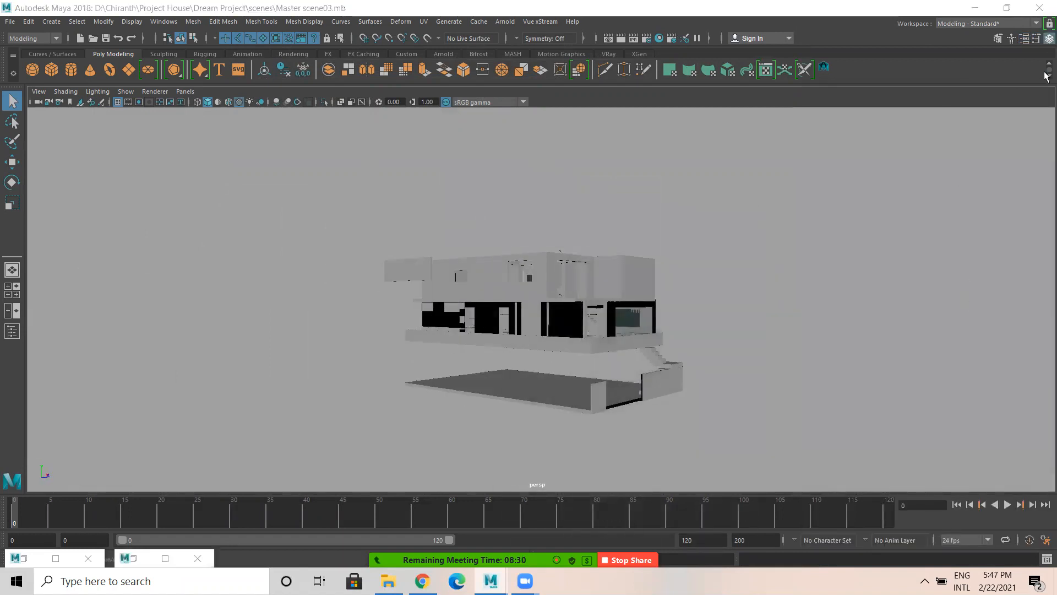
{"action": "left_click_drag", "start_coordinate": [766, 131], "coordinate": [903, 87]}
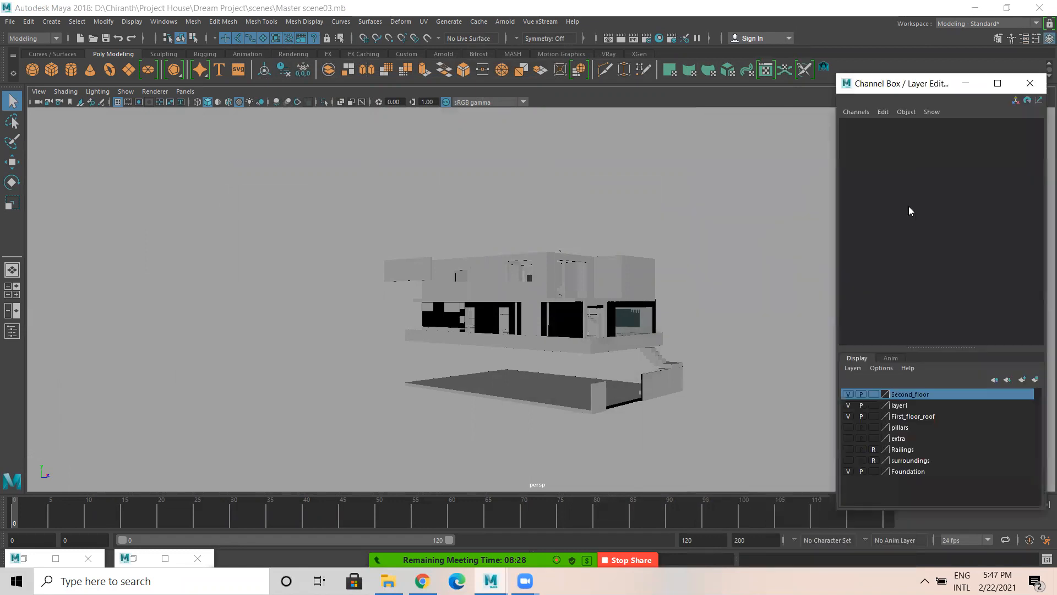
Show the Railings, surroundings, extra and pillars layers and inspect the complete house from several sides.
{"action": "left_click", "coordinate": [848, 438]}
{"action": "left_click", "coordinate": [849, 439]}
{"action": "left_click", "coordinate": [848, 461]}
{"action": "left_click_drag", "start_coordinate": [640, 360], "coordinate": [546, 332], "text": "alt"}
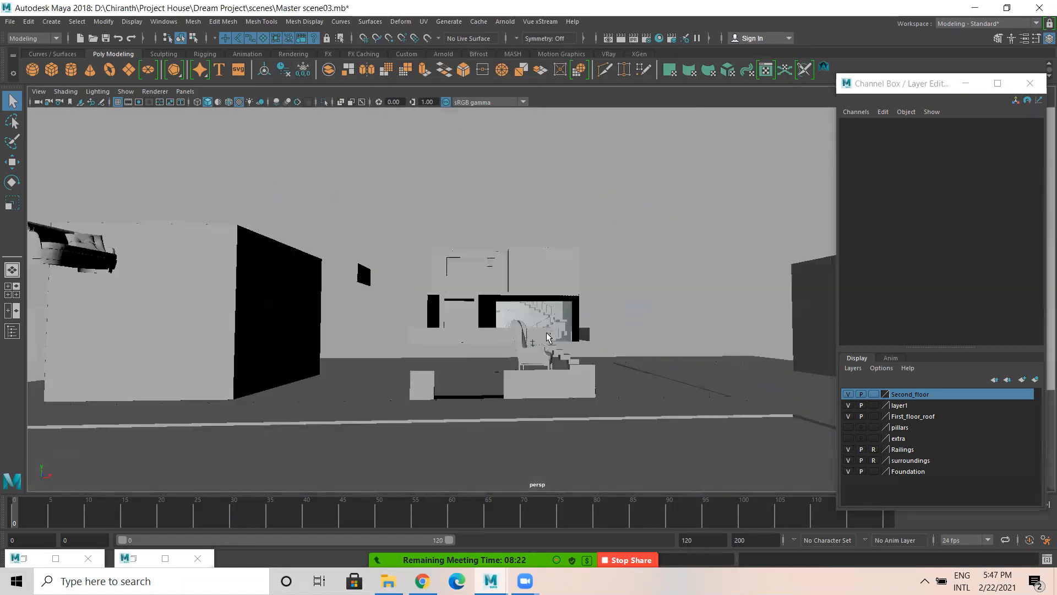
{"action": "left_click", "coordinate": [849, 439]}
{"action": "left_click", "coordinate": [848, 428]}
{"action": "left_click_drag", "start_coordinate": [443, 297], "coordinate": [572, 363], "text": "alt"}
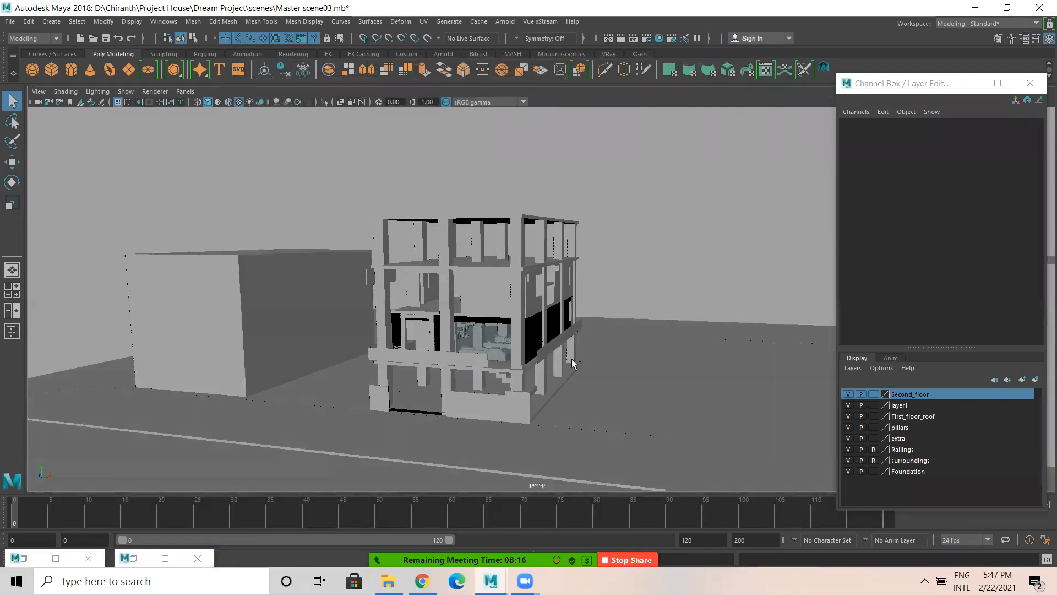
Hide the pillars, extra, Railings, surroundings, Foundation and Second_floor layers.
{"action": "left_click", "coordinate": [848, 427]}
{"action": "left_click", "coordinate": [848, 438]}
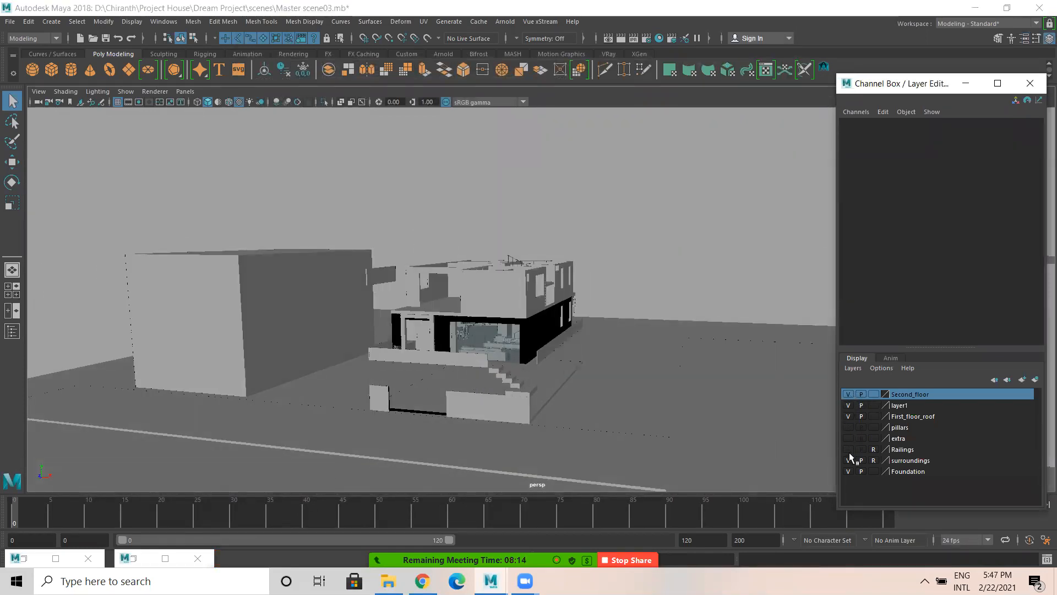
{"action": "left_click", "coordinate": [848, 460]}
{"action": "left_click", "coordinate": [849, 472]}
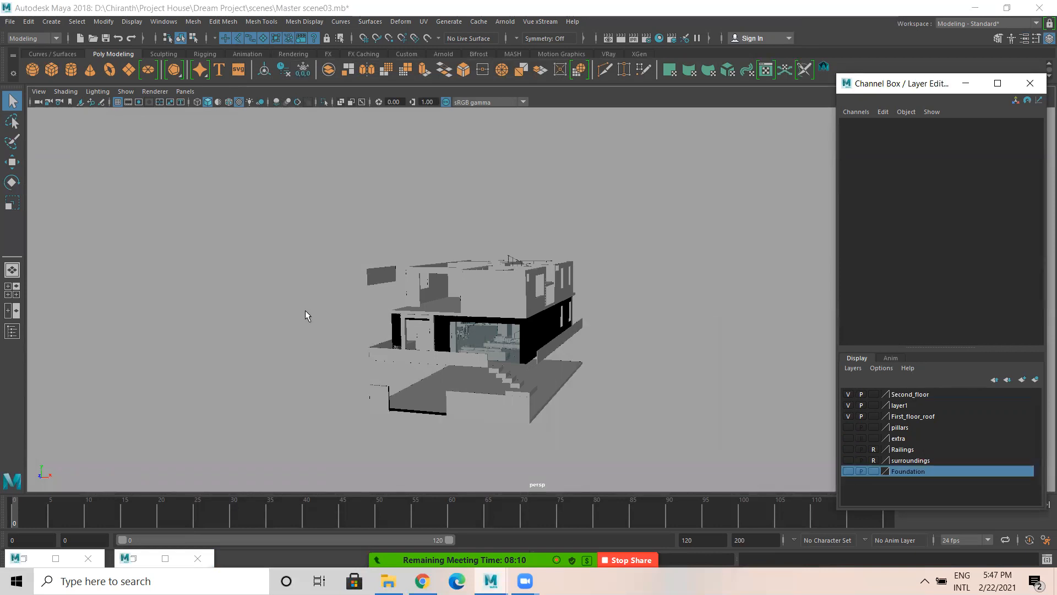
{"action": "scroll", "coordinate": [410, 338], "scroll_direction": "up", "scroll_amount": 6}
{"action": "left_click_drag", "start_coordinate": [409, 343], "coordinate": [930, 388], "text": "alt"}
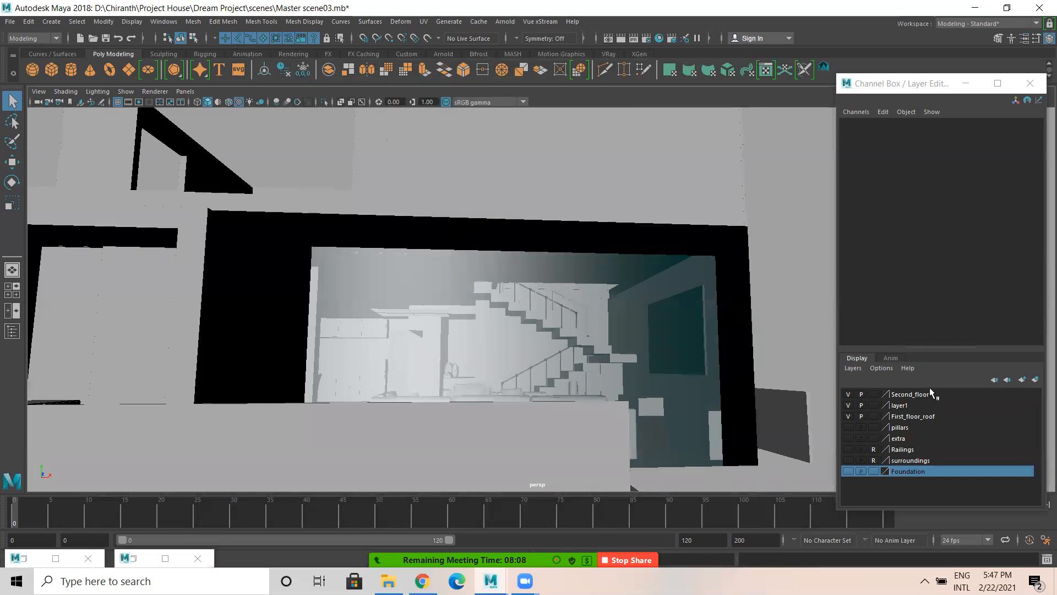
{"action": "left_click", "coordinate": [848, 395]}
Select the leftover upper walls and staircase standing above the roof slab and add them to the Second_floor layer.
{"action": "scroll", "coordinate": [632, 276], "scroll_direction": "down", "scroll_amount": 5}
{"action": "left_click_drag", "start_coordinate": [631, 276], "coordinate": [602, 337], "text": "alt"}
{"action": "middle_click_drag", "start_coordinate": [648, 286], "coordinate": [655, 221], "text": "alt"}
{"action": "left_click_drag", "start_coordinate": [490, 253], "coordinate": [495, 213], "text": "alt"}
{"action": "middle_click_drag", "start_coordinate": [495, 212], "coordinate": [515, 328], "text": "alt"}
{"action": "left_click_drag", "start_coordinate": [231, 149], "coordinate": [745, 242]}
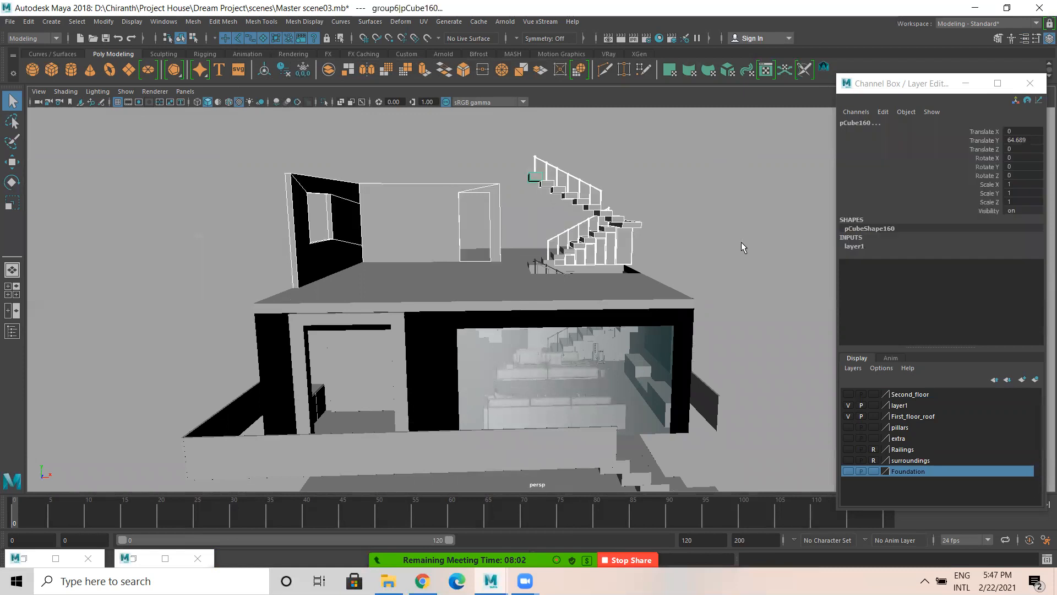
{"action": "left_click", "coordinate": [557, 269], "text": "shift"}
{"action": "right_click", "coordinate": [904, 399]}
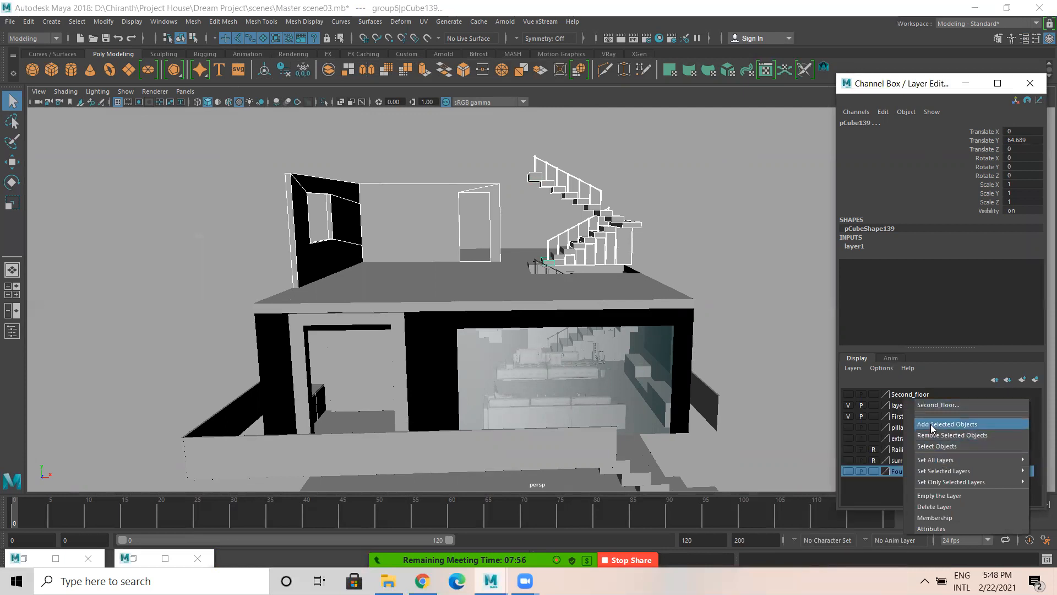
{"action": "left_click", "coordinate": [930, 424]}
Add the three remaining stair treads protruding above the roof slab to the Second_floor layer.
{"action": "left_click", "coordinate": [588, 205]}
{"action": "left_click_drag", "start_coordinate": [573, 242], "coordinate": [563, 291], "text": "alt"}
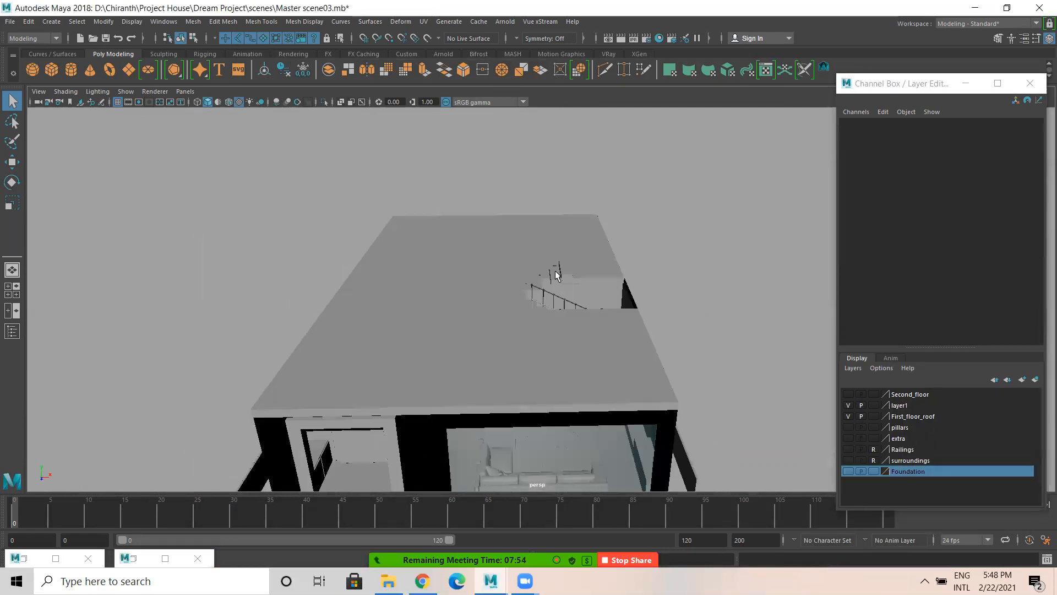
{"action": "left_click", "coordinate": [556, 275]}
{"action": "key", "text": "f"}
{"action": "left_click_drag", "start_coordinate": [577, 282], "coordinate": [442, 361], "text": "alt"}
{"action": "left_click", "coordinate": [438, 360]}
{"action": "right_click", "coordinate": [901, 394]}
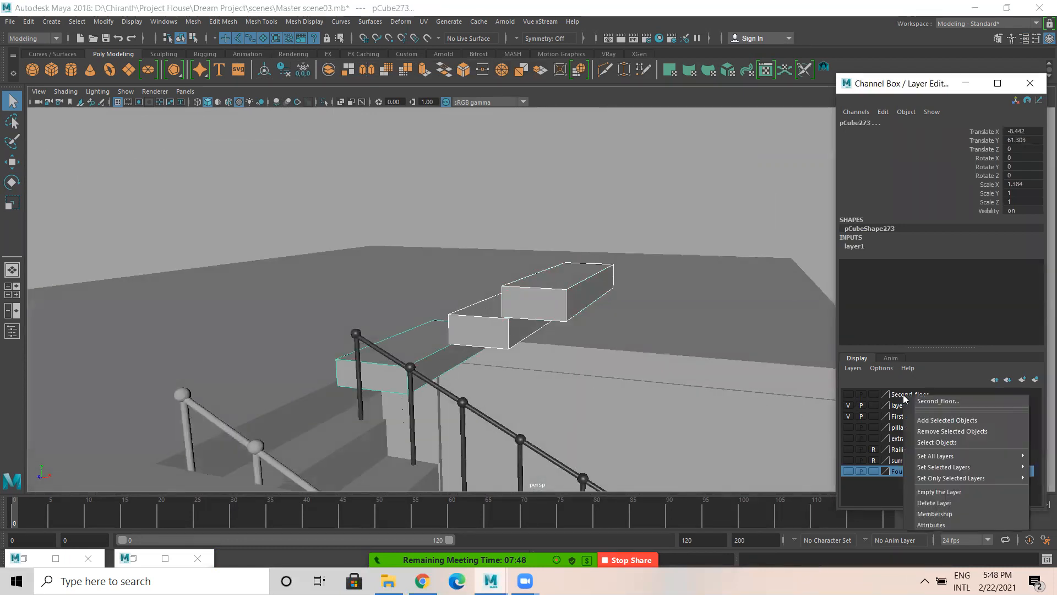
{"action": "left_click", "coordinate": [930, 417]}
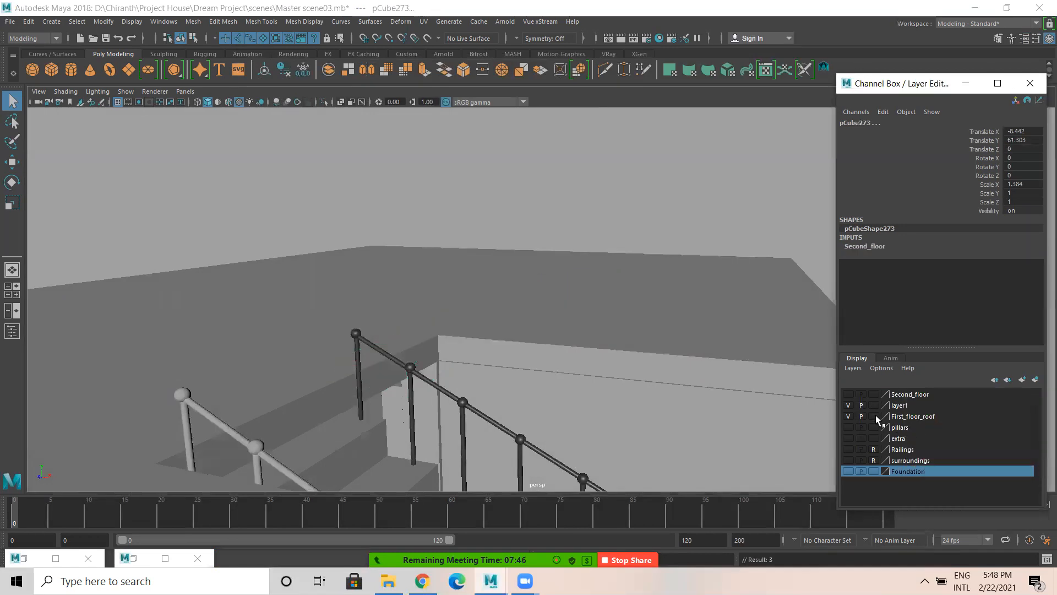
Hide the First_floor_roof layer and examine the furnished floor below it from above and at room level.
{"action": "left_click", "coordinate": [848, 416]}
{"action": "left_click", "coordinate": [550, 197]}
{"action": "right_click_drag", "start_coordinate": [550, 196], "coordinate": [387, 332], "text": "alt"}
{"action": "left_click_drag", "start_coordinate": [470, 325], "coordinate": [539, 375], "text": "alt"}
{"action": "right_click_drag", "start_coordinate": [539, 374], "coordinate": [767, 379], "text": "alt"}
{"action": "left_click_drag", "start_coordinate": [363, 343], "coordinate": [612, 371], "text": "alt"}
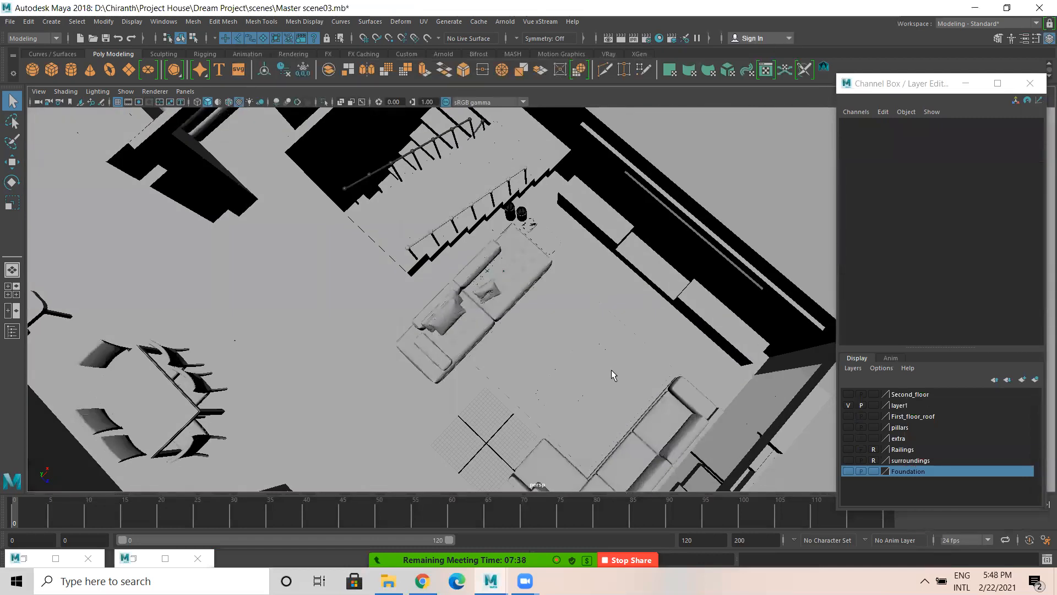
{"action": "right_click_drag", "start_coordinate": [612, 371], "coordinate": [366, 274], "text": "alt"}
{"action": "left_click_drag", "start_coordinate": [366, 274], "coordinate": [495, 242], "text": "alt"}
{"action": "right_click_drag", "start_coordinate": [693, 341], "coordinate": [816, 361], "text": "alt"}
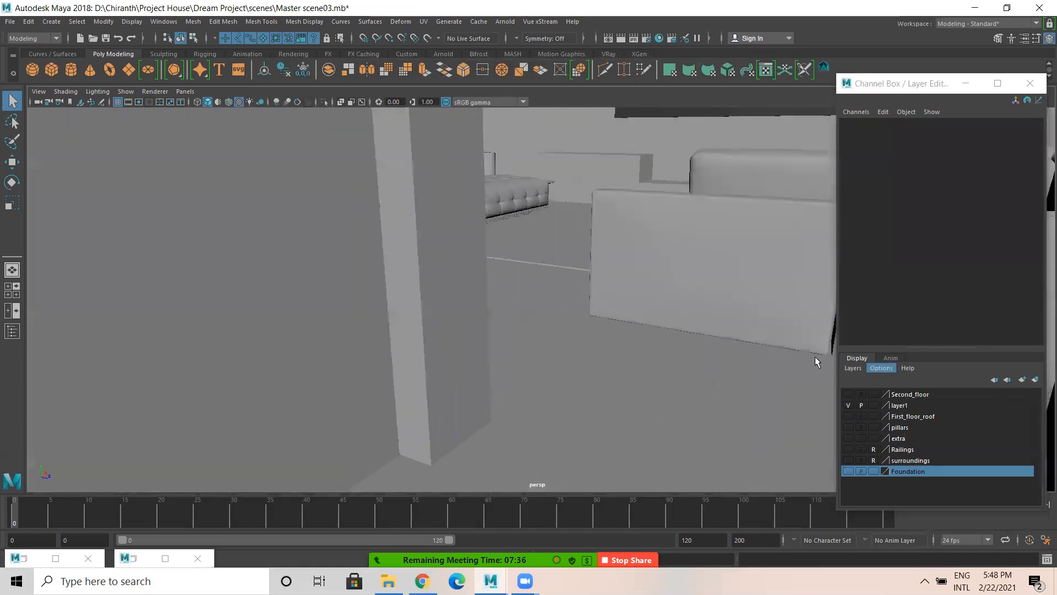
{"action": "right_click_drag", "start_coordinate": [449, 288], "coordinate": [128, 250], "text": "alt"}
{"action": "left_click_drag", "start_coordinate": [463, 292], "coordinate": [324, 286], "text": "alt"}
{"action": "middle_click_drag", "start_coordinate": [325, 287], "coordinate": [338, 251], "text": "alt"}
{"action": "left_click_drag", "start_coordinate": [338, 251], "coordinate": [596, 352], "text": "alt"}
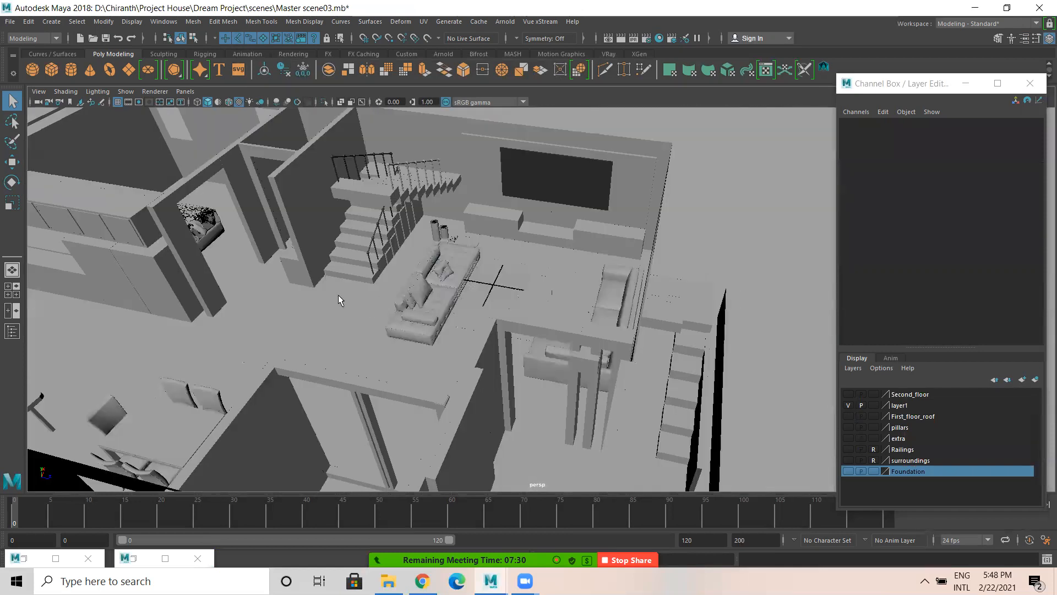
Examine the living room's sofas, coffee table and screen wall, as well as the staircase, kitchen and dining area.
{"action": "right_click_drag", "start_coordinate": [338, 295], "coordinate": [453, 282], "text": "alt"}
{"action": "left_click_drag", "start_coordinate": [452, 283], "coordinate": [509, 254], "text": "alt"}
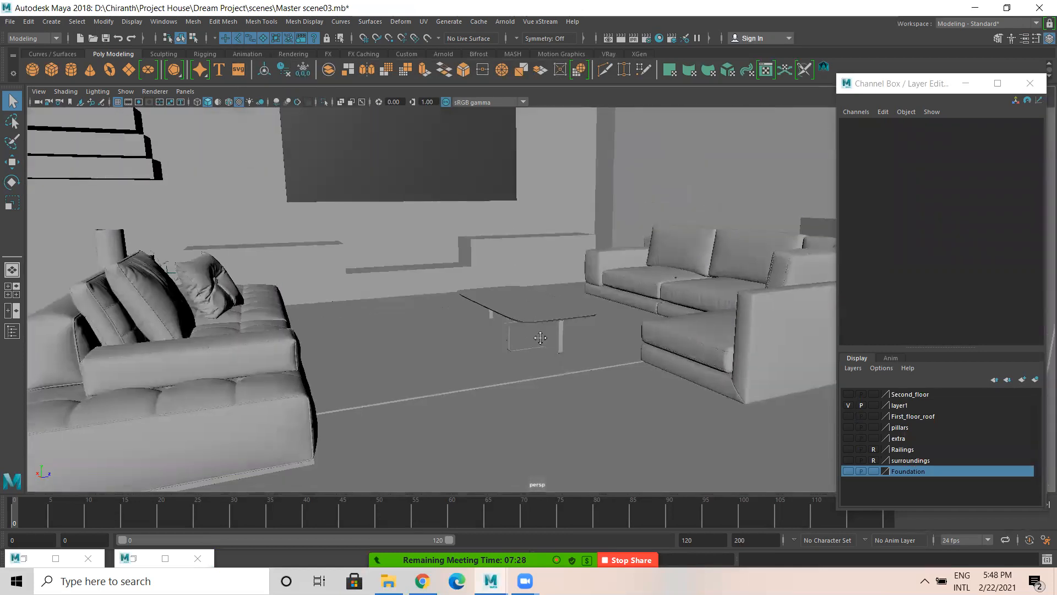
{"action": "middle_click_drag", "start_coordinate": [511, 217], "coordinate": [588, 323], "text": "alt"}
{"action": "left_click_drag", "start_coordinate": [587, 324], "coordinate": [636, 298], "text": "alt"}
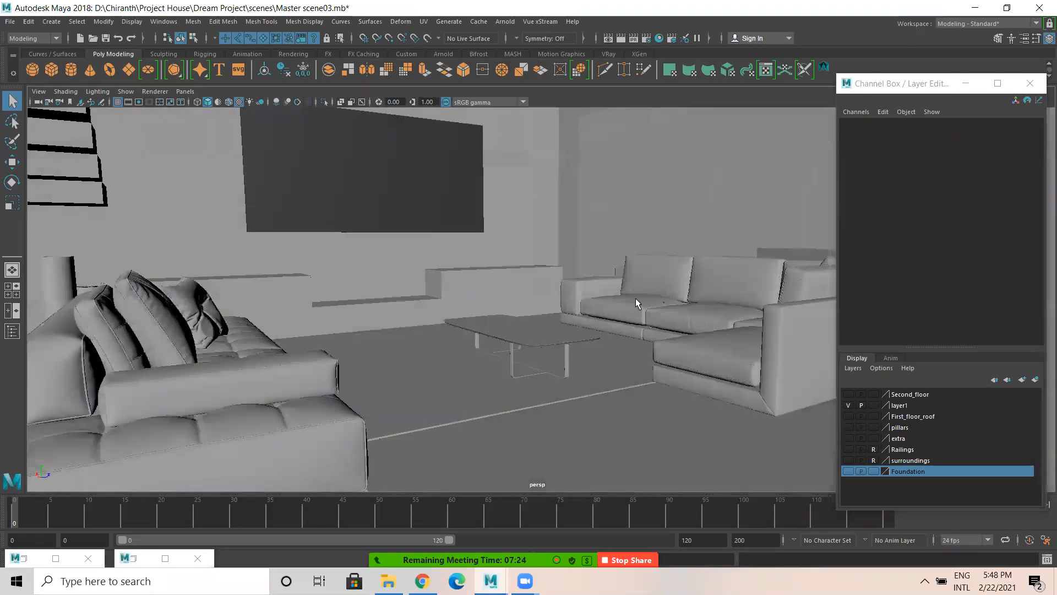
{"action": "left_click", "coordinate": [636, 299]}
{"action": "left_click", "coordinate": [540, 256]}
{"action": "left_click_drag", "start_coordinate": [580, 266], "coordinate": [425, 200], "text": "alt"}
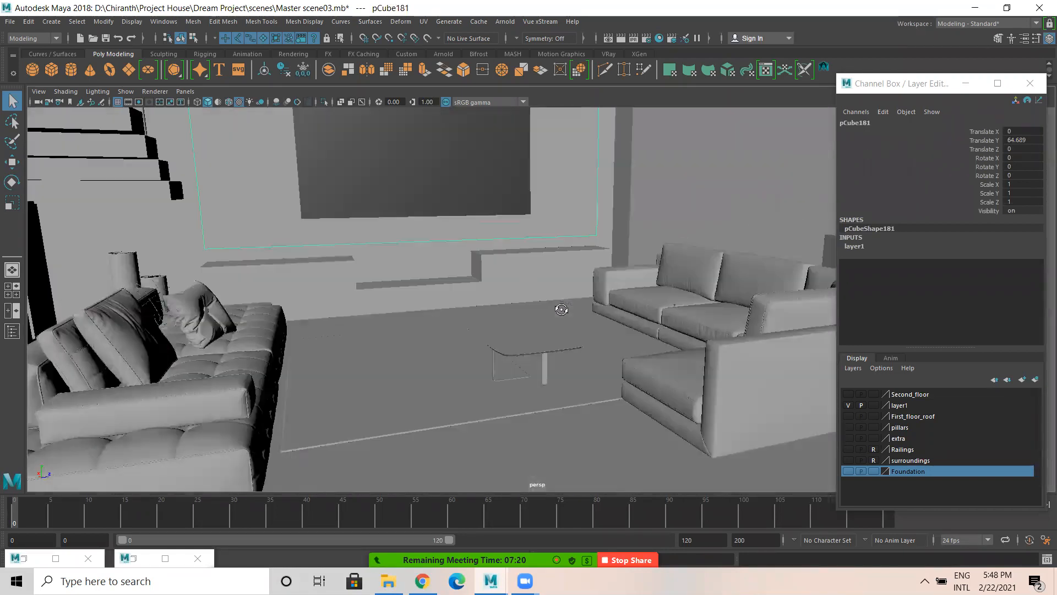
{"action": "right_click_drag", "start_coordinate": [425, 200], "coordinate": [359, 291], "text": "alt"}
{"action": "left_click_drag", "start_coordinate": [359, 291], "coordinate": [370, 325], "text": "alt"}
{"action": "left_click_drag", "start_coordinate": [531, 244], "coordinate": [386, 275], "text": "alt"}
{"action": "middle_click_drag", "start_coordinate": [330, 286], "coordinate": [265, 293], "text": "alt"}
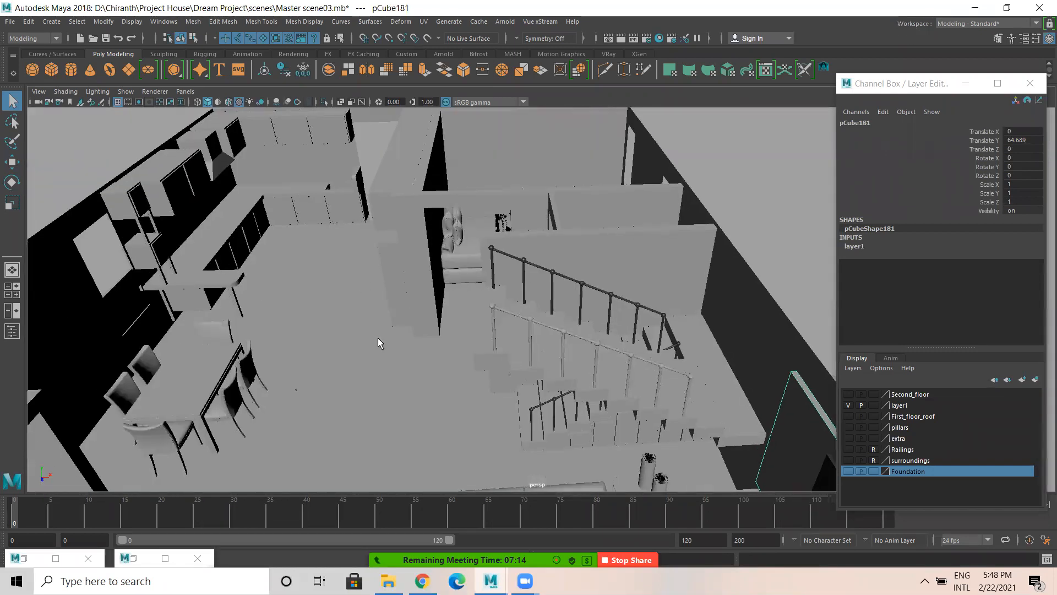
{"action": "left_click_drag", "start_coordinate": [377, 339], "coordinate": [324, 352], "text": "alt"}
{"action": "left_click_drag", "start_coordinate": [544, 153], "coordinate": [719, 311], "text": "alt"}
Show the First_floor_roof and Second_floor layers again.
{"action": "left_click", "coordinate": [848, 415]}
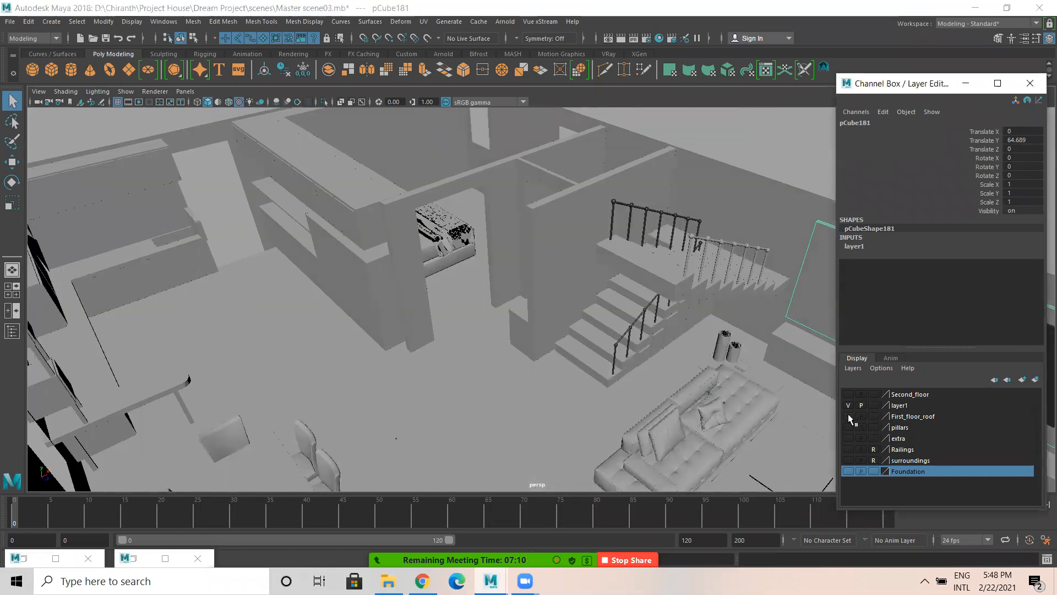
{"action": "left_click", "coordinate": [848, 395]}
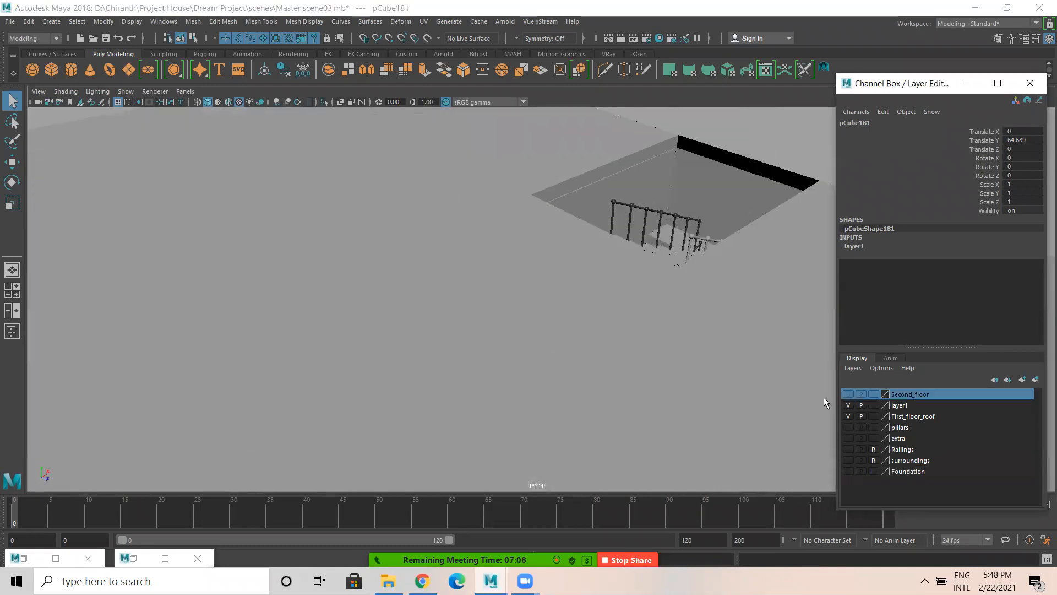
{"action": "left_click", "coordinate": [847, 394]}
Examine the upper floor's bedroom, staircase and dressing area from above.
{"action": "left_click_drag", "start_coordinate": [784, 371], "coordinate": [606, 263], "text": "alt"}
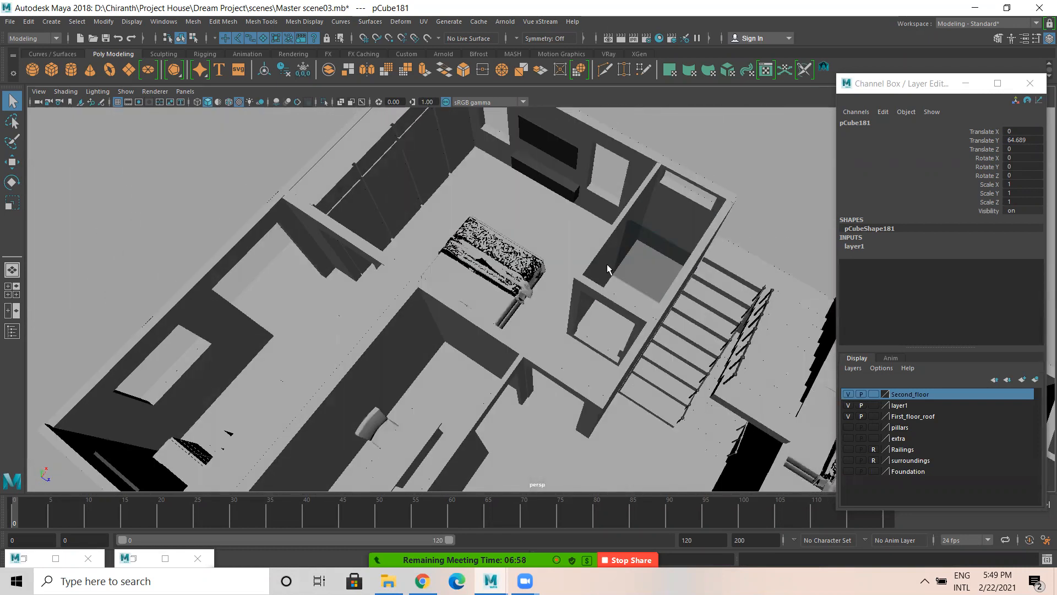
{"action": "left_click_drag", "start_coordinate": [538, 207], "coordinate": [576, 385], "text": "alt"}
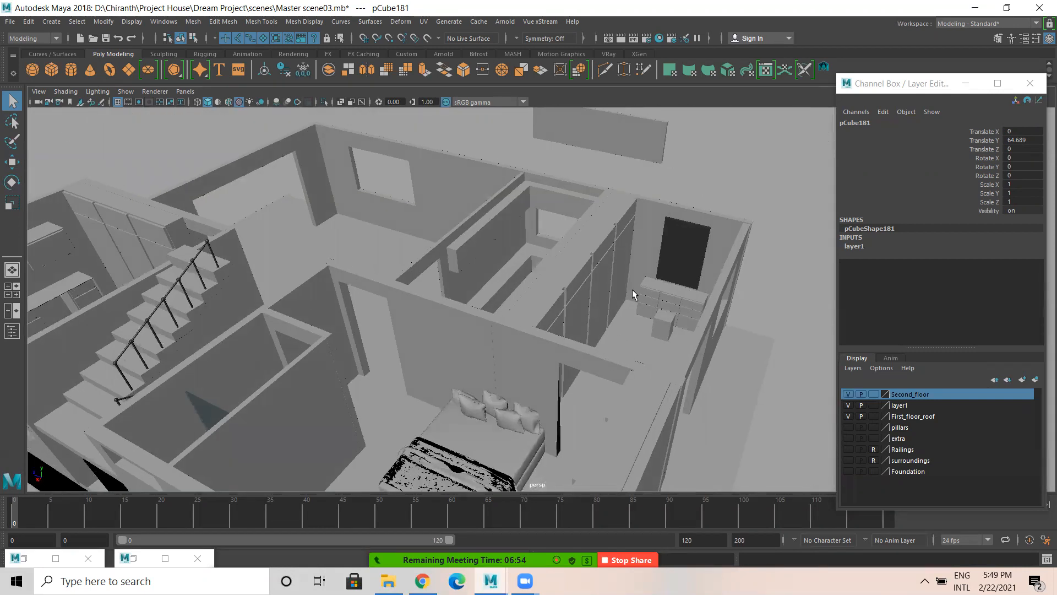
{"action": "left_click_drag", "start_coordinate": [598, 398], "coordinate": [530, 350], "text": "alt"}
{"action": "left_click", "coordinate": [545, 296]}
{"action": "left_click_drag", "start_coordinate": [721, 303], "coordinate": [578, 251], "text": "alt"}
{"action": "middle_click_drag", "start_coordinate": [702, 374], "coordinate": [449, 197], "text": "alt"}
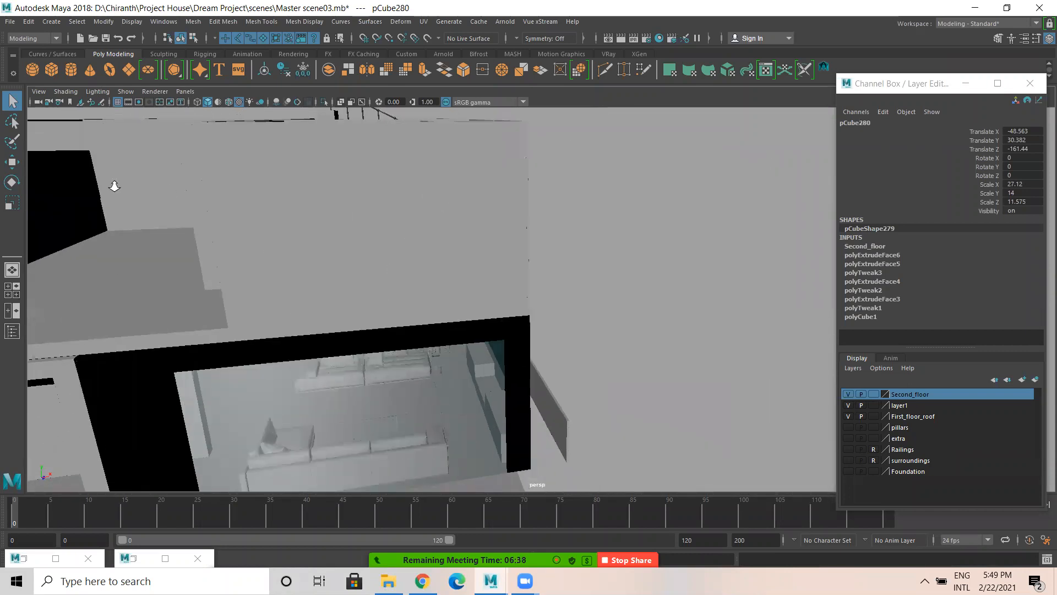
Examine the house exterior from the front and sides, including the entrance steps and the glazed living room.
{"action": "right_click_drag", "start_coordinate": [115, 187], "coordinate": [60, 181], "text": "alt"}
{"action": "left_click_drag", "start_coordinate": [450, 259], "coordinate": [467, 276], "text": "alt"}
{"action": "right_click_drag", "start_coordinate": [387, 275], "coordinate": [467, 276], "text": "alt"}
{"action": "middle_click_drag", "start_coordinate": [467, 276], "coordinate": [575, 267], "text": "alt"}
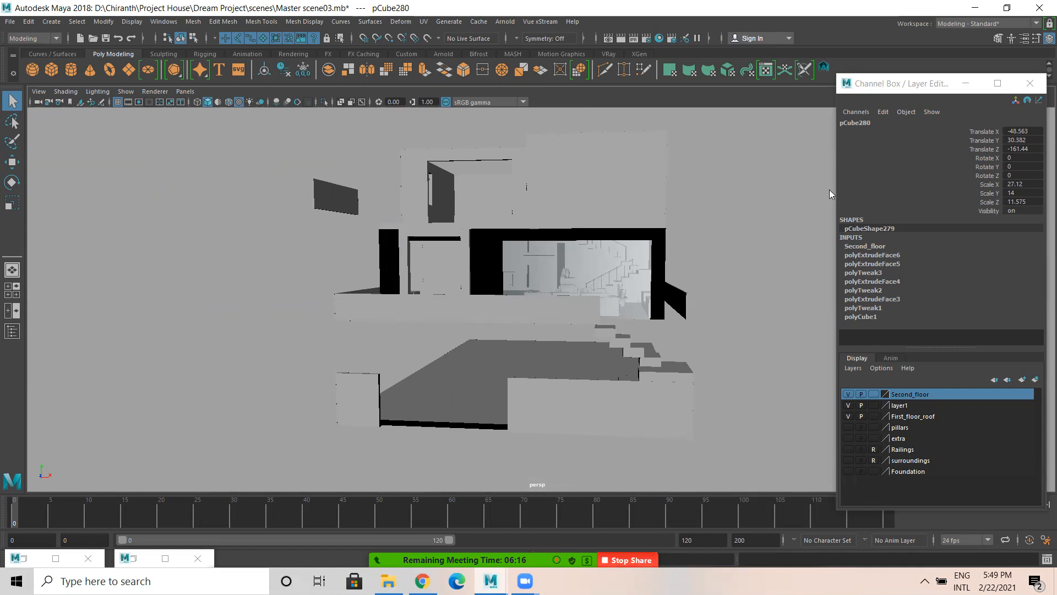
{"action": "left_click_drag", "start_coordinate": [495, 176], "coordinate": [540, 280], "text": "alt"}
{"action": "left_click_drag", "start_coordinate": [468, 261], "coordinate": [673, 239], "text": "alt"}
{"action": "left_click_drag", "start_coordinate": [741, 352], "coordinate": [644, 361], "text": "alt"}
{"action": "right_click_drag", "start_coordinate": [644, 362], "coordinate": [736, 375], "text": "alt"}
{"action": "middle_click_drag", "start_coordinate": [736, 374], "coordinate": [619, 339], "text": "alt"}
{"action": "right_click_drag", "start_coordinate": [619, 339], "coordinate": [331, 309], "text": "alt"}
{"action": "left_click_drag", "start_coordinate": [330, 308], "coordinate": [478, 312], "text": "alt"}
{"action": "left_click_drag", "start_coordinate": [448, 236], "coordinate": [645, 351], "text": "alt"}
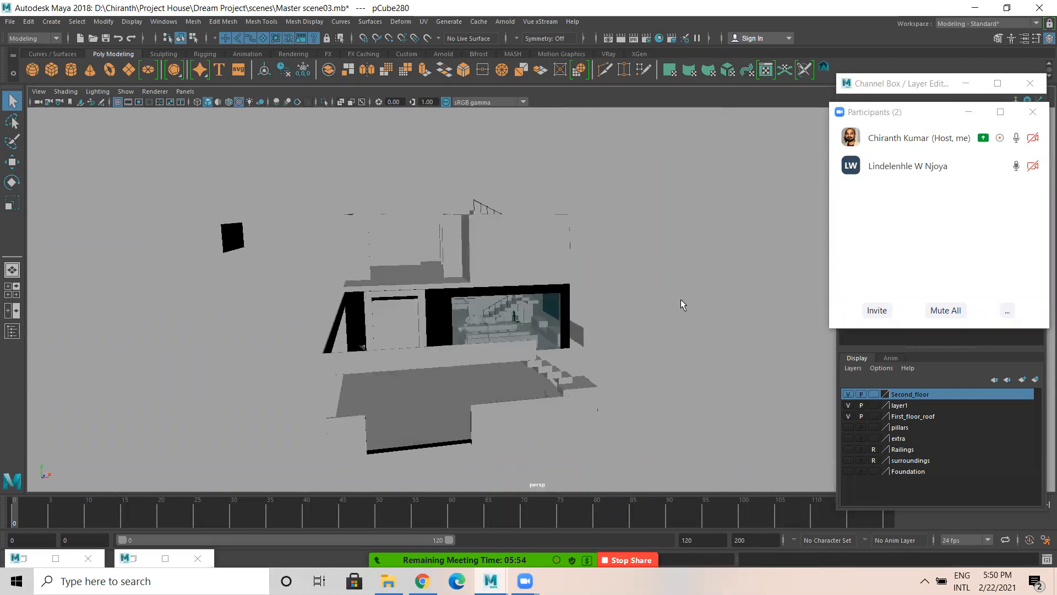
Open Zoom's additional meeting options.
{"action": "mouse_move", "coordinate": [441, 555]}
{"action": "left_click", "coordinate": [785, 561]}
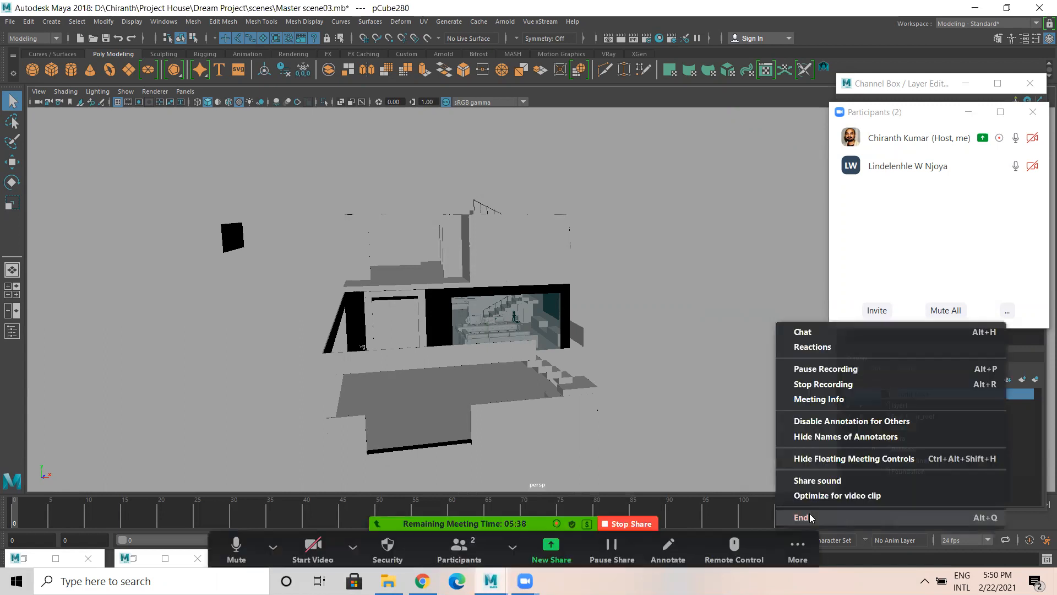